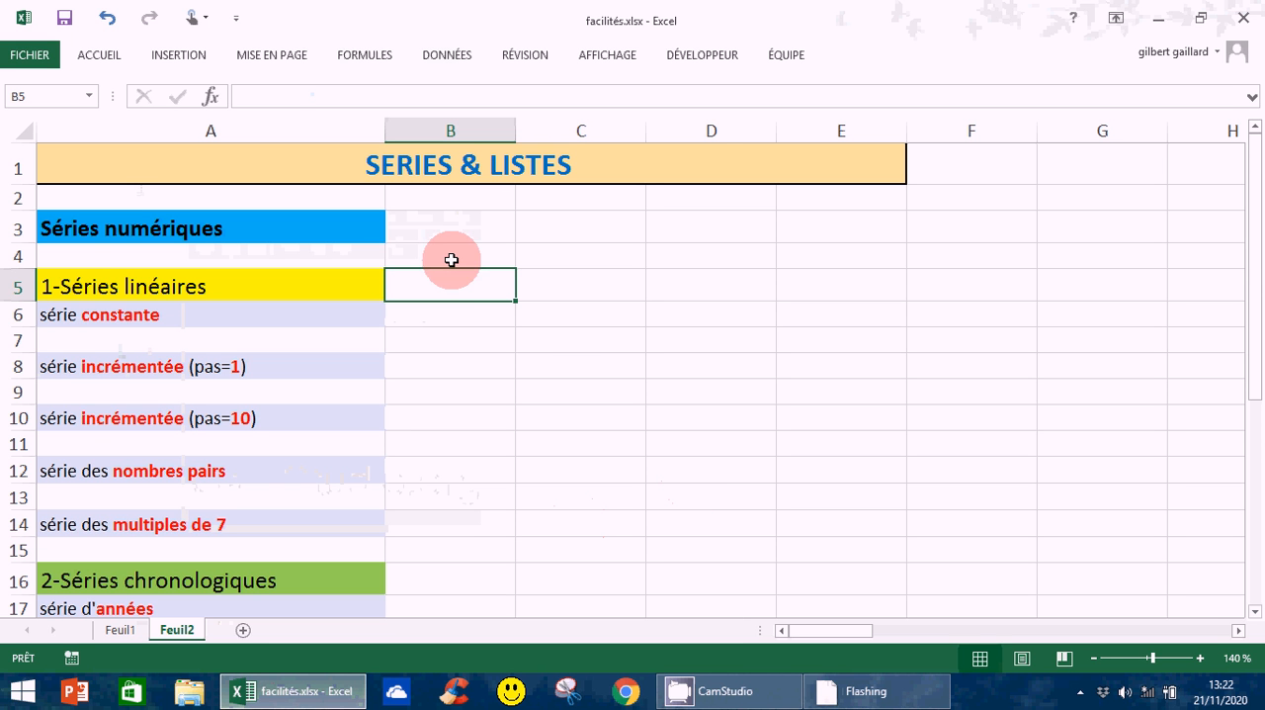
Enter 4 in B6 and copy it across to G6 as the constant series
{"action": "left_click", "coordinate": [445, 319]}
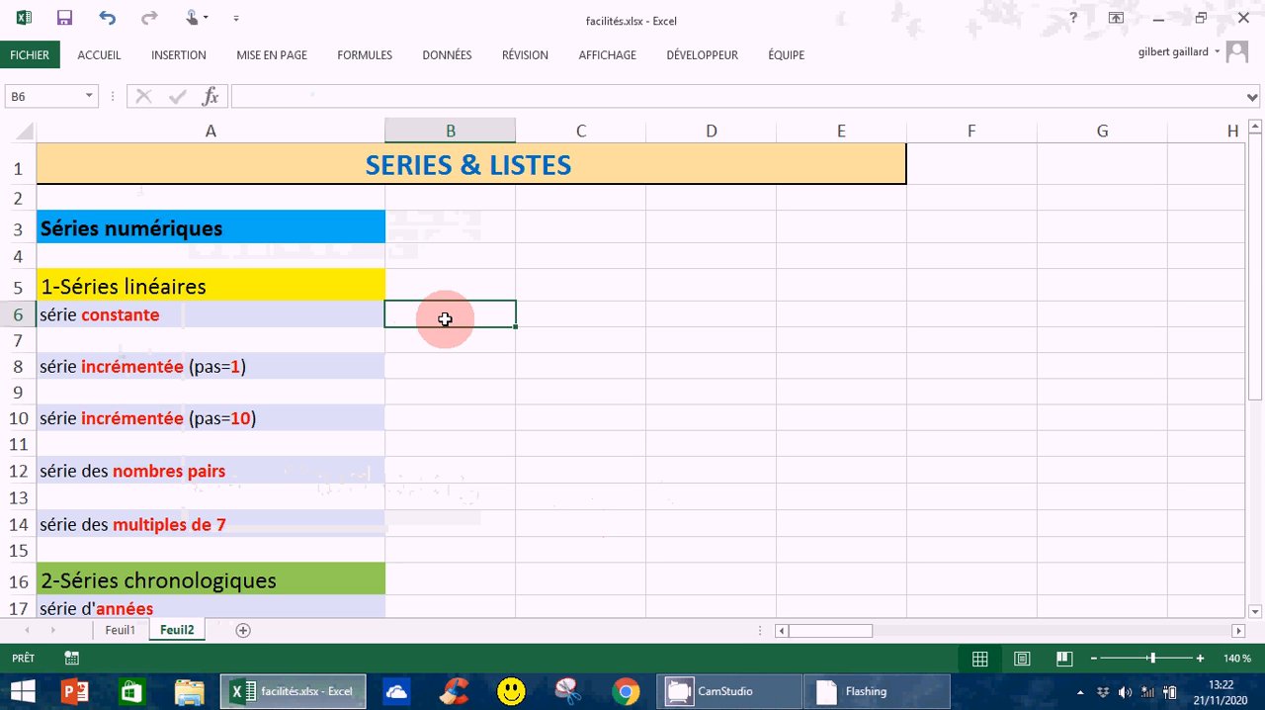
{"action": "type", "text": "4"}
{"action": "key", "text": "Return"}
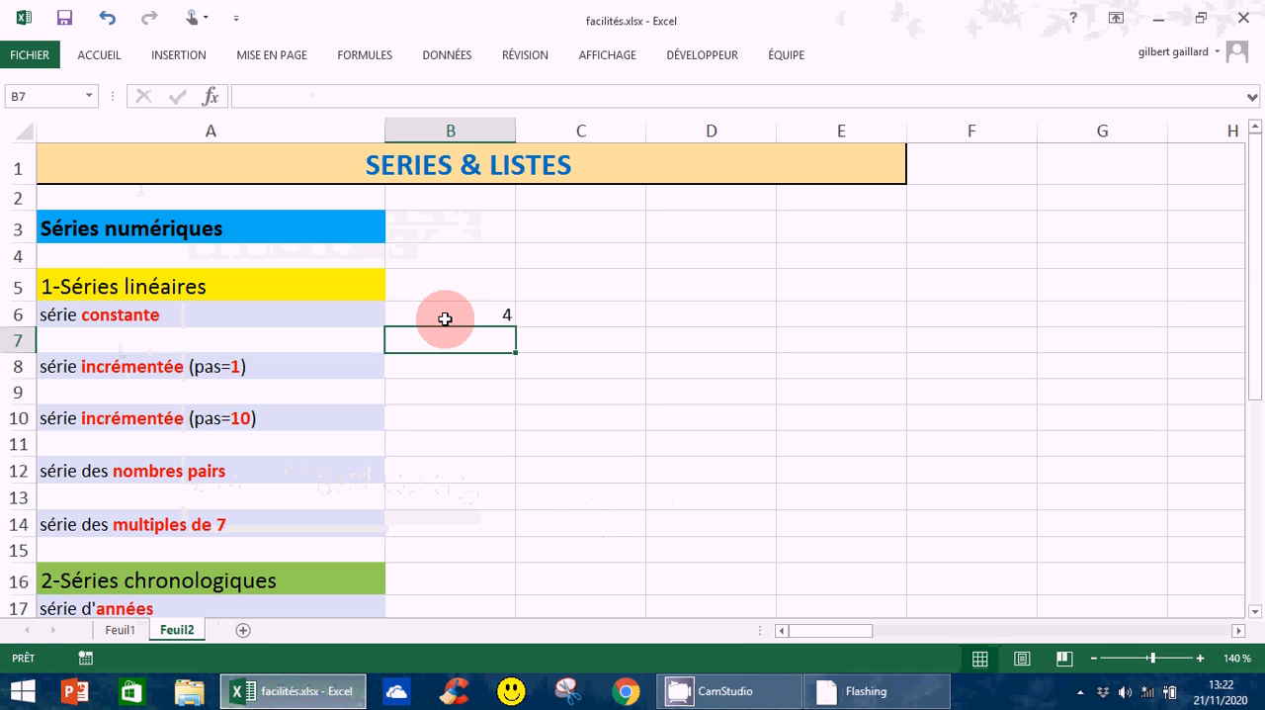
{"action": "left_click", "coordinate": [464, 315]}
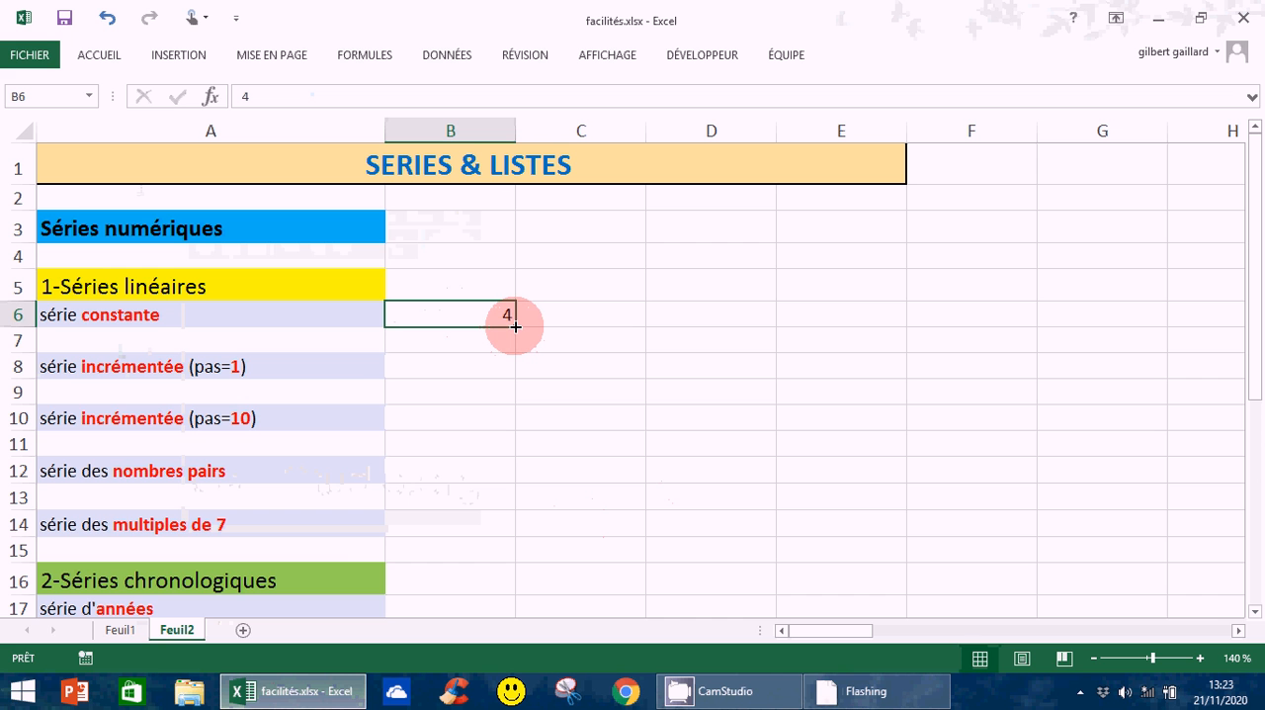
{"action": "left_click_drag", "start_coordinate": [515, 326], "coordinate": [515, 326]}
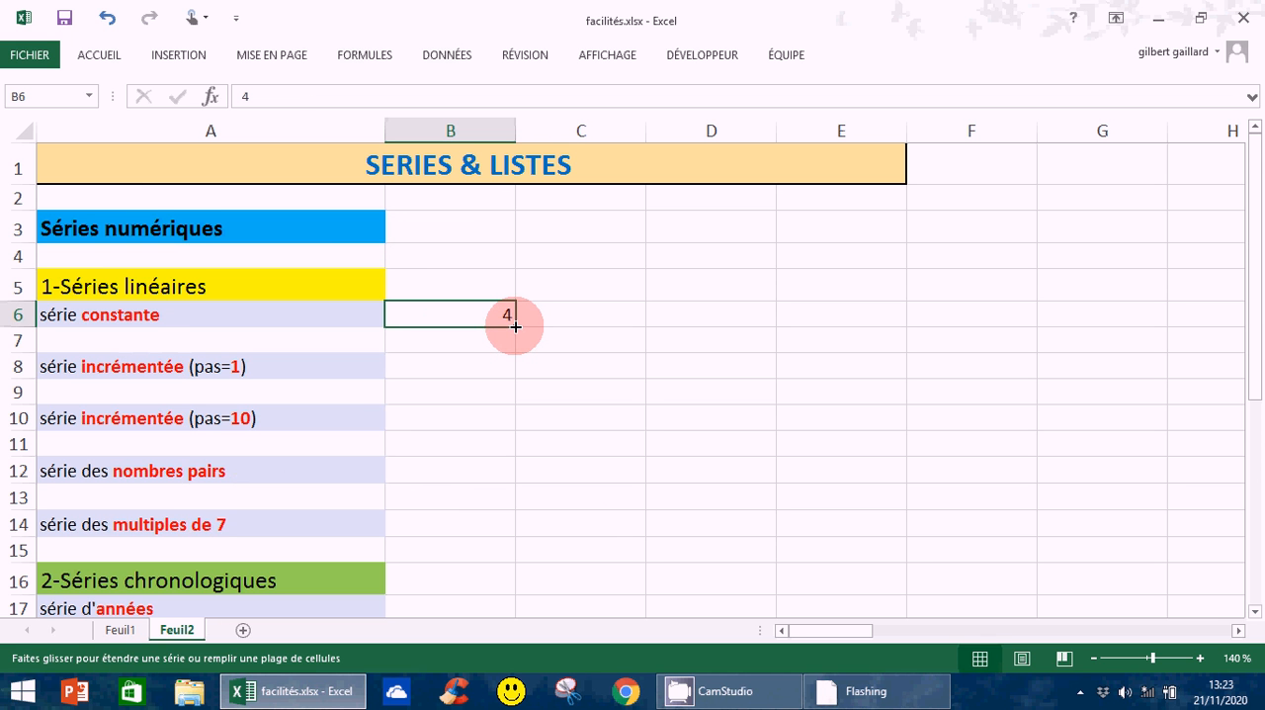
{"action": "left_click_drag", "start_coordinate": [515, 326], "coordinate": [1102, 354]}
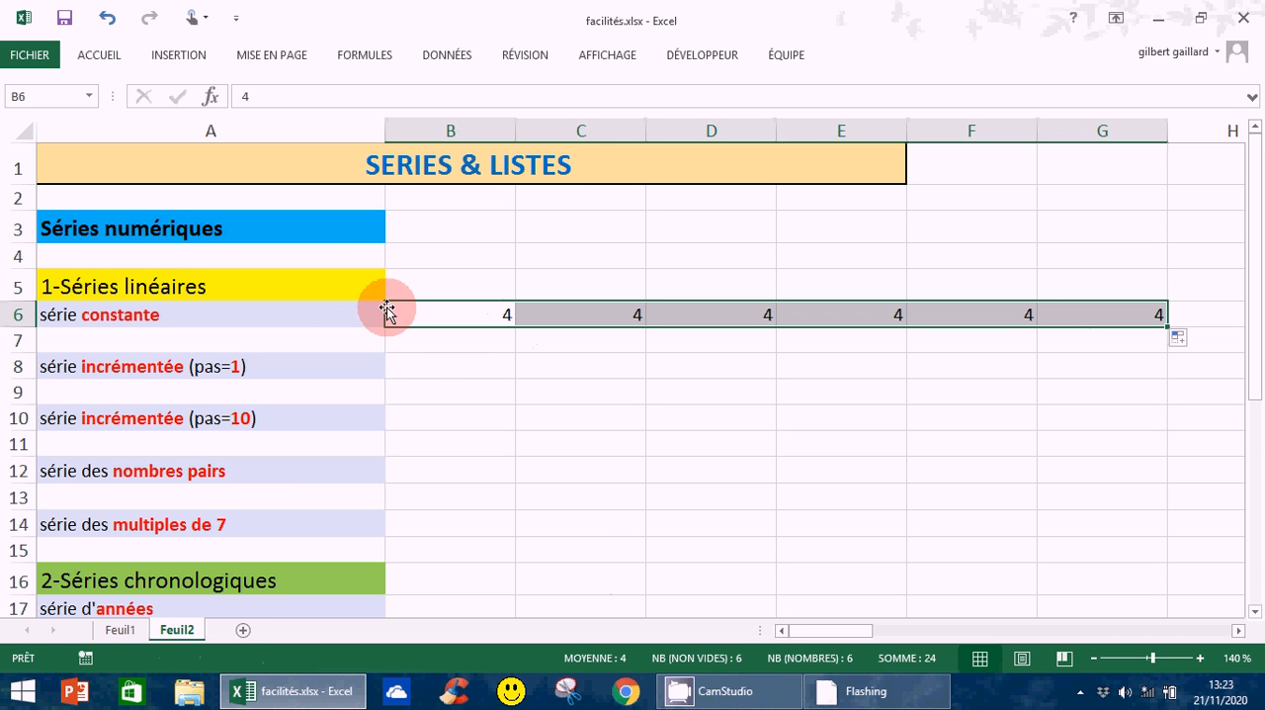
Enter 1 in B8 and fill across to G8 with the "Incrémenter une série" fill option
{"action": "left_click", "coordinate": [443, 367]}
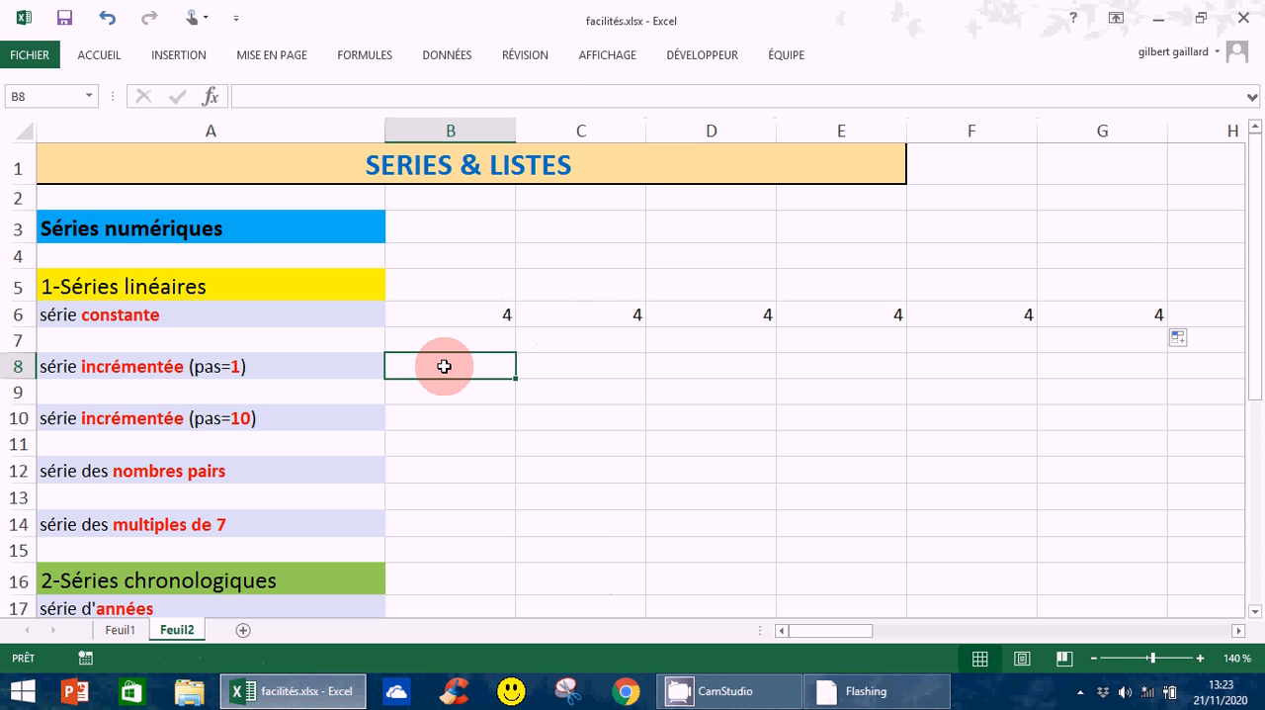
{"action": "left_click", "coordinate": [600, 372]}
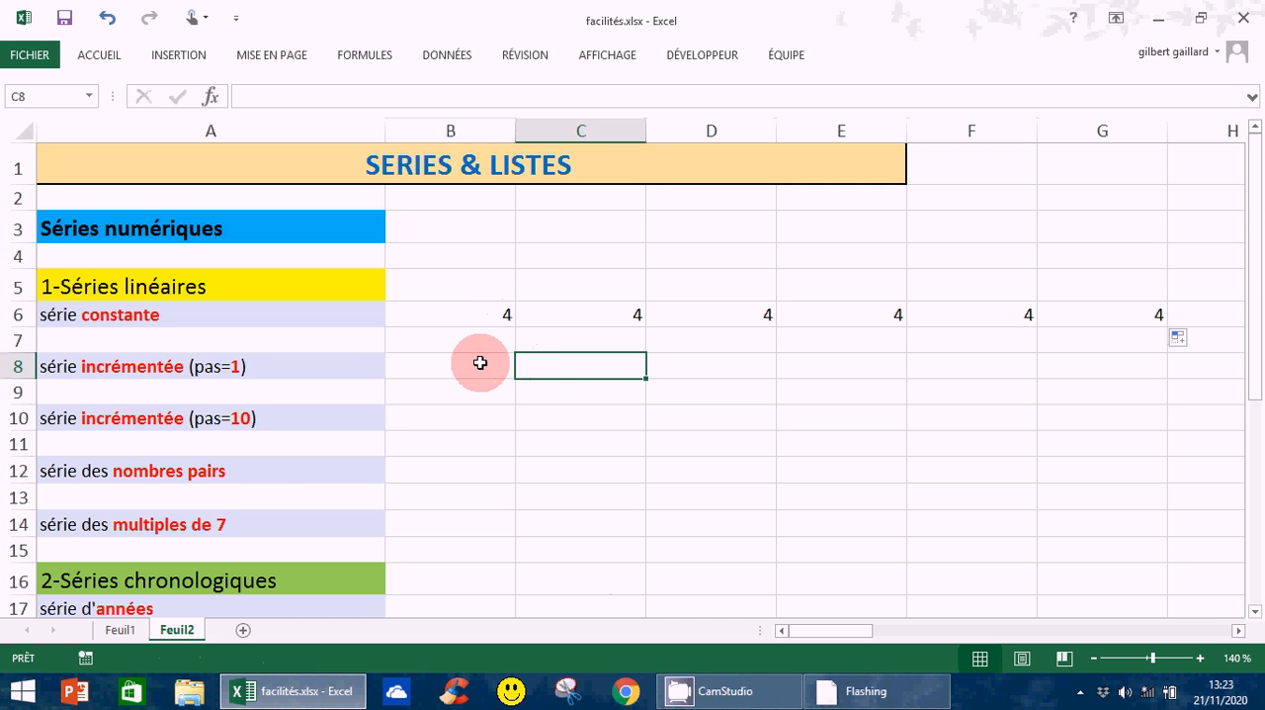
{"action": "left_click", "coordinate": [477, 373]}
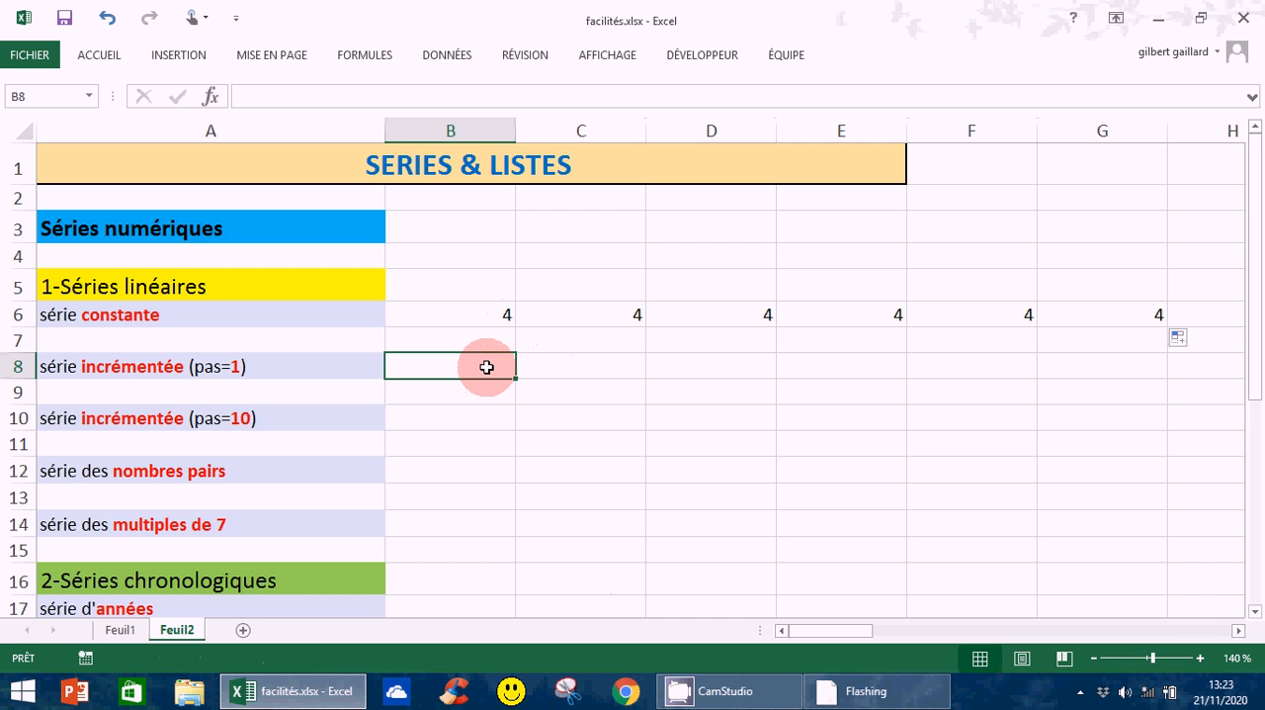
{"action": "type", "text": "1"}
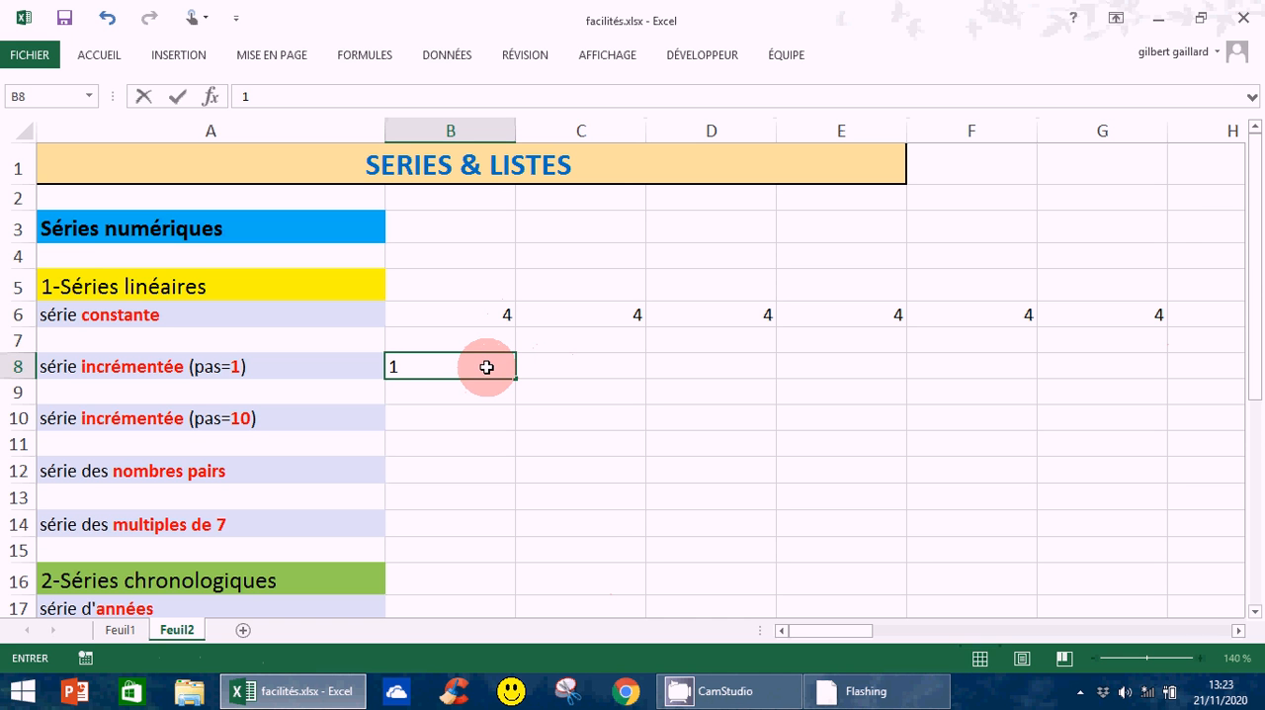
{"action": "key", "text": "Return"}
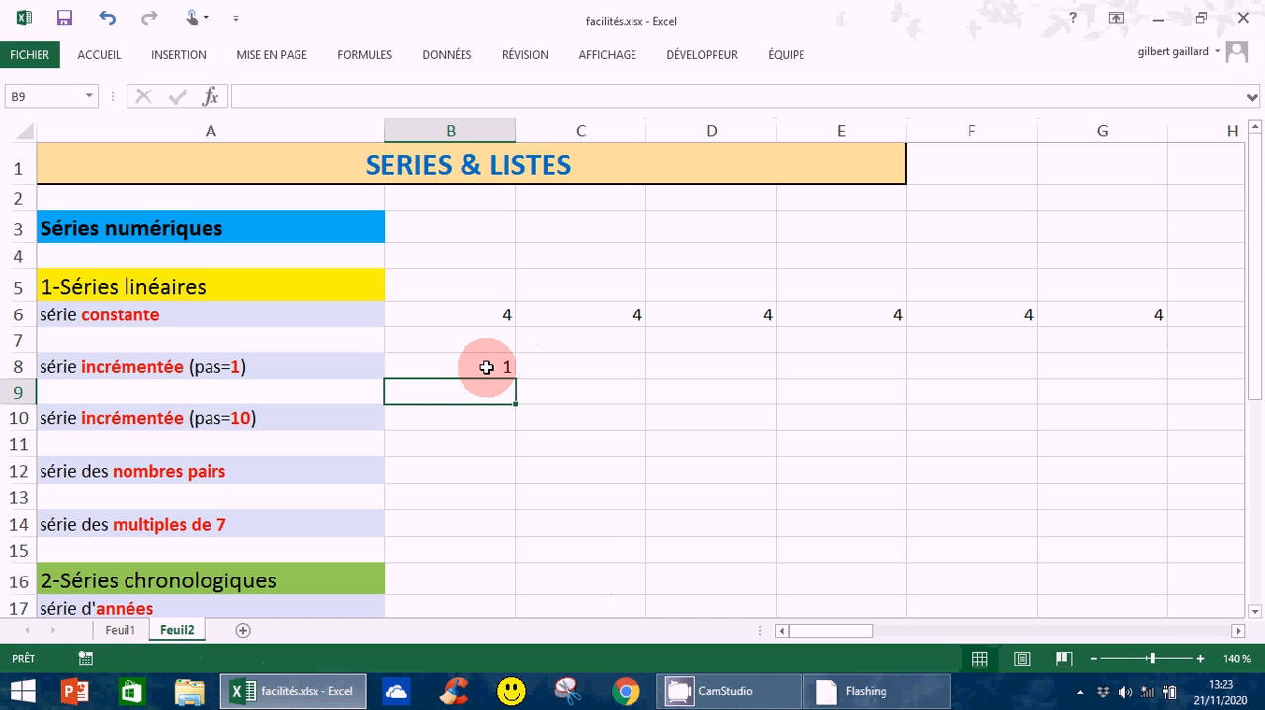
{"action": "left_click", "coordinate": [487, 367]}
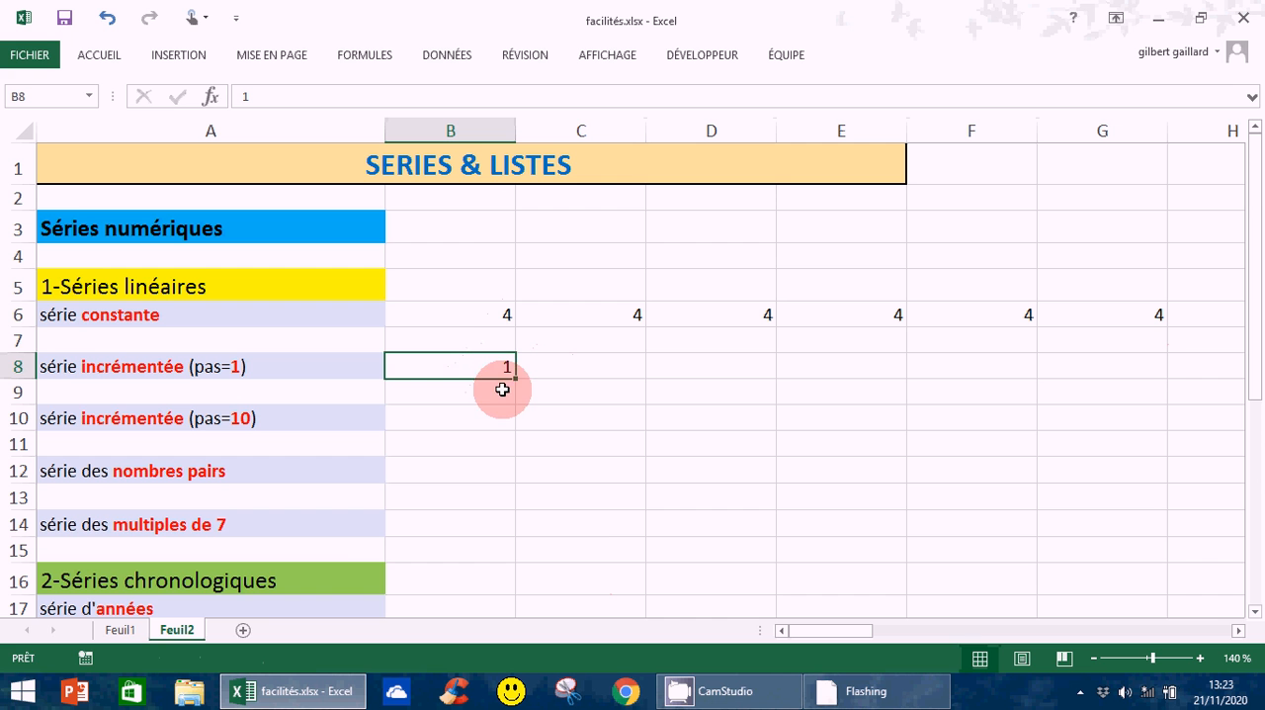
{"action": "left_click_drag", "start_coordinate": [515, 379], "coordinate": [1155, 375]}
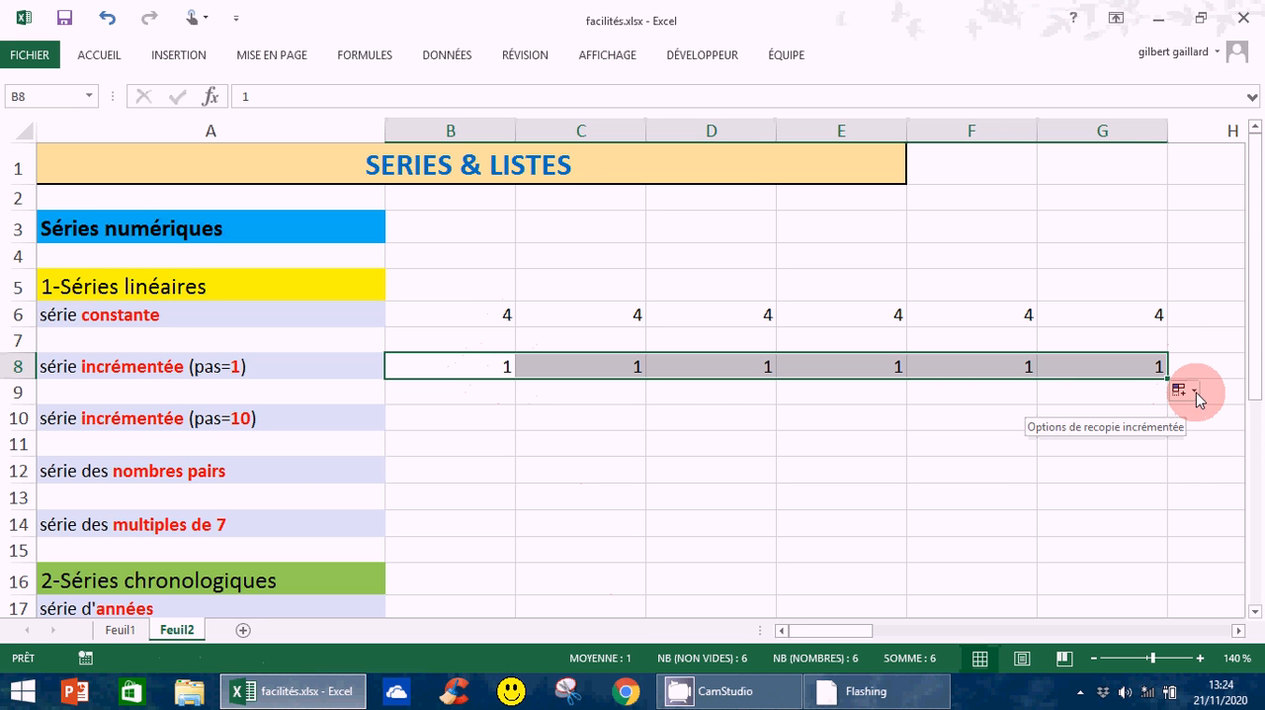
{"action": "left_click", "coordinate": [1197, 395]}
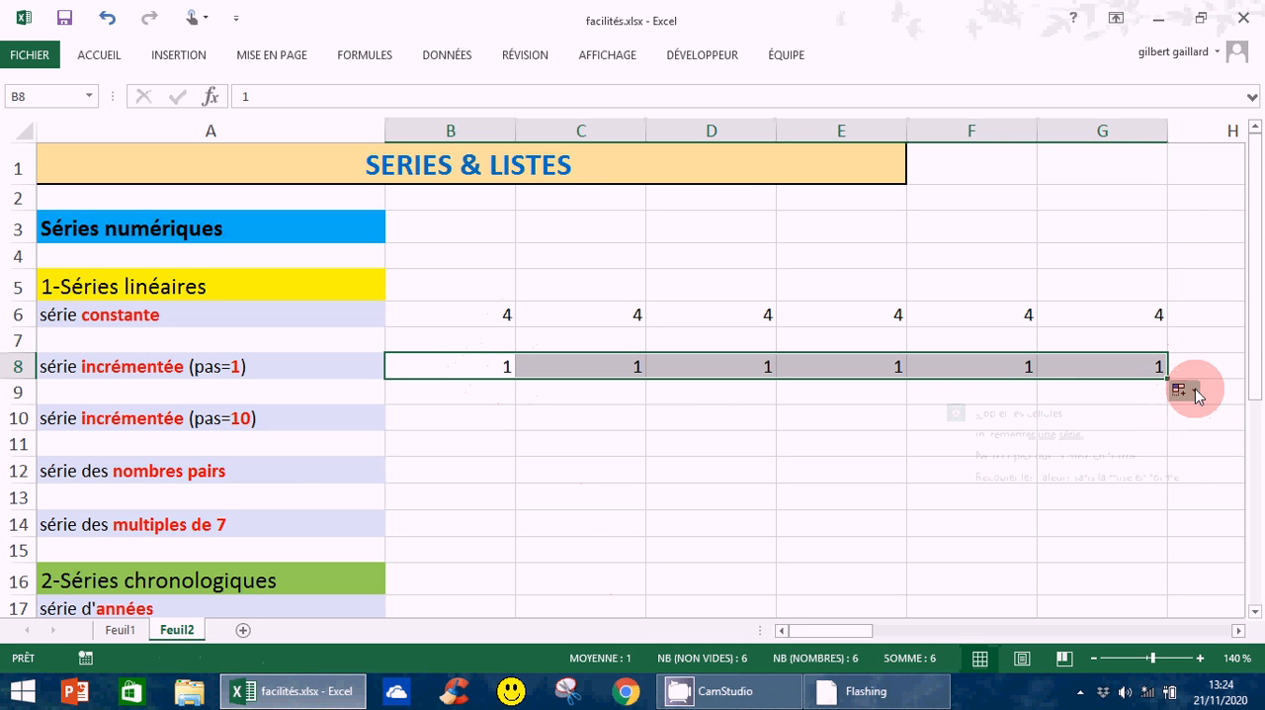
{"action": "left_click", "coordinate": [988, 441]}
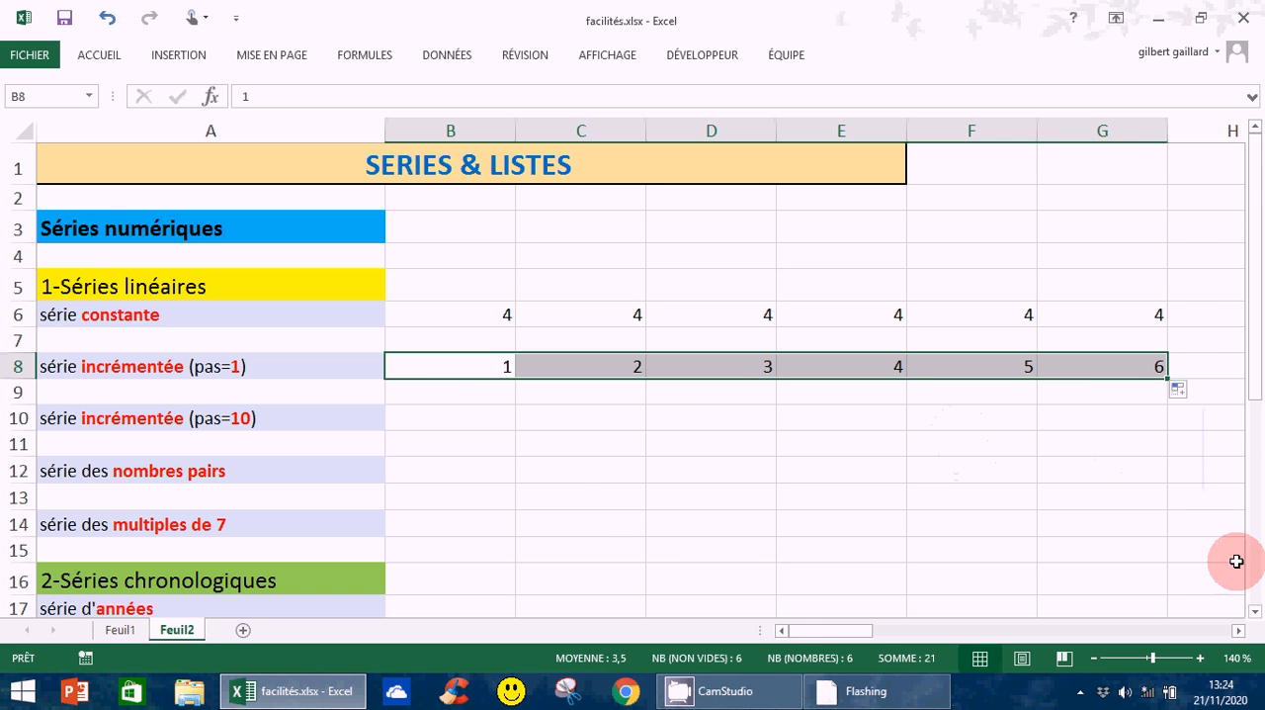
Clear the contents of the step-1 series in B8:G8
{"action": "left_click", "coordinate": [435, 362]}
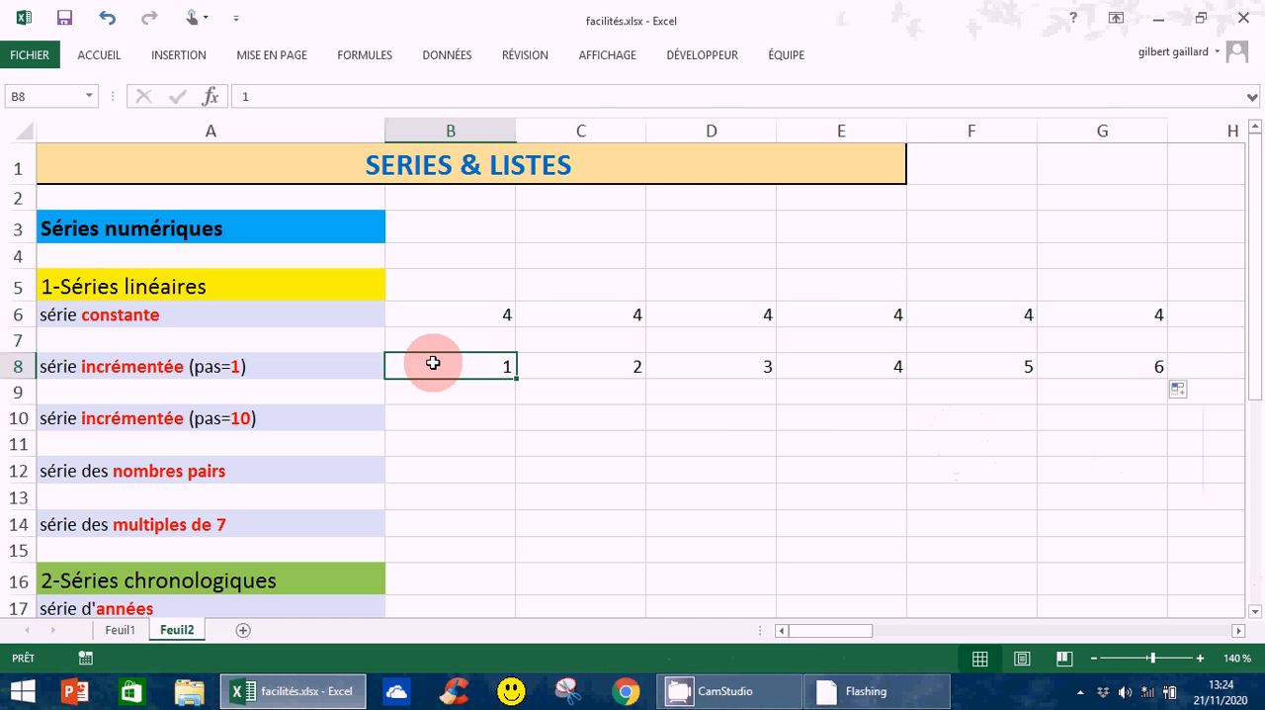
{"action": "left_click_drag", "start_coordinate": [433, 363], "coordinate": [1061, 366]}
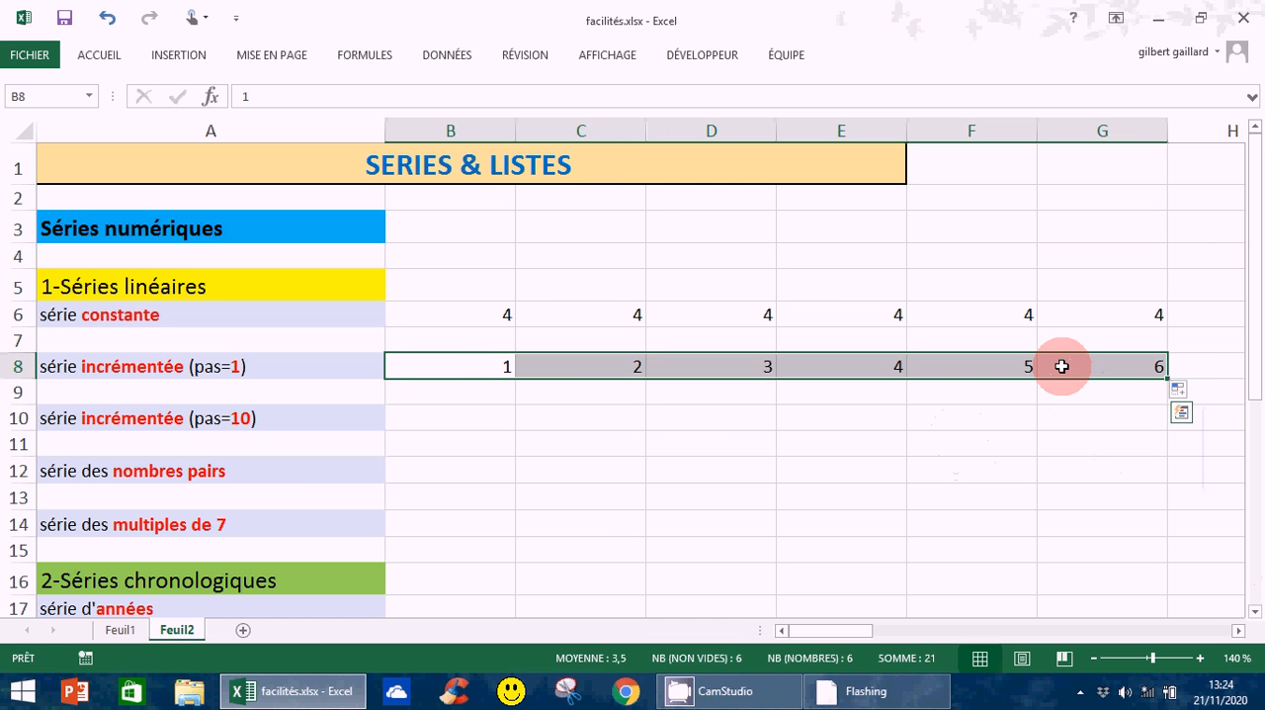
{"action": "key", "text": "Delete"}
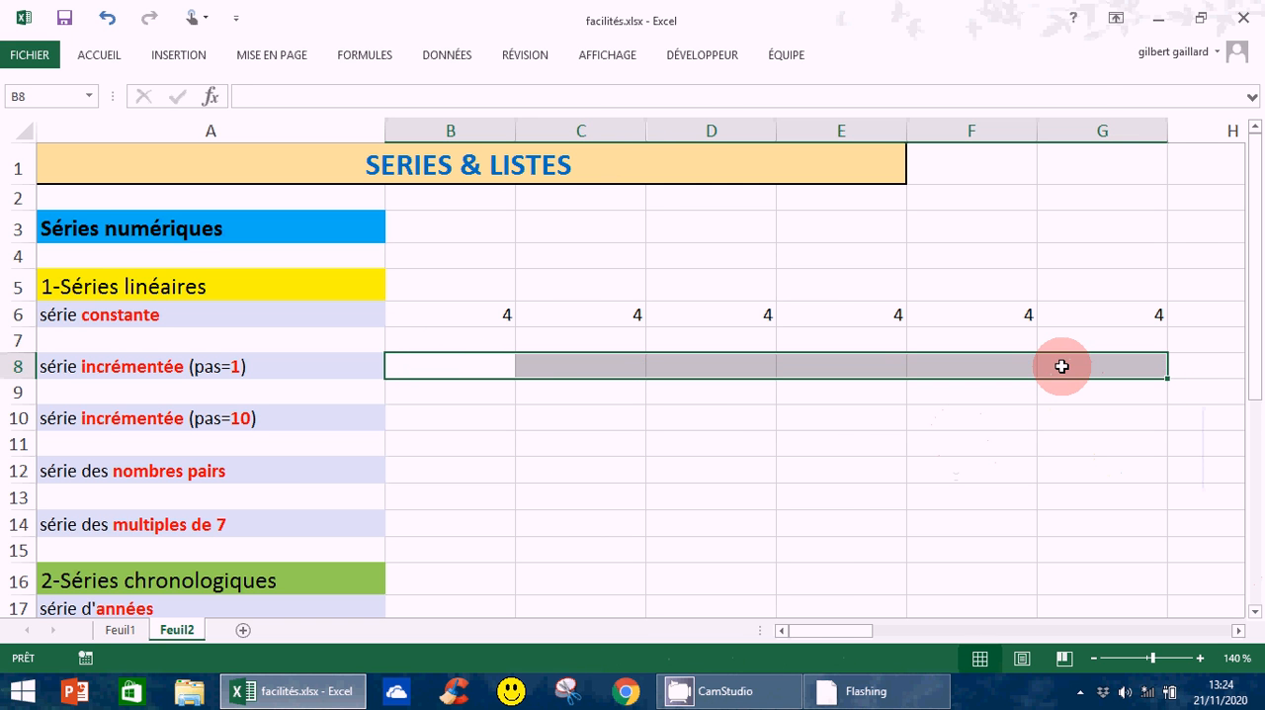
Enter the first two values of the step-1 series, 1 in B8 and 2 in C8
{"action": "left_click", "coordinate": [468, 363]}
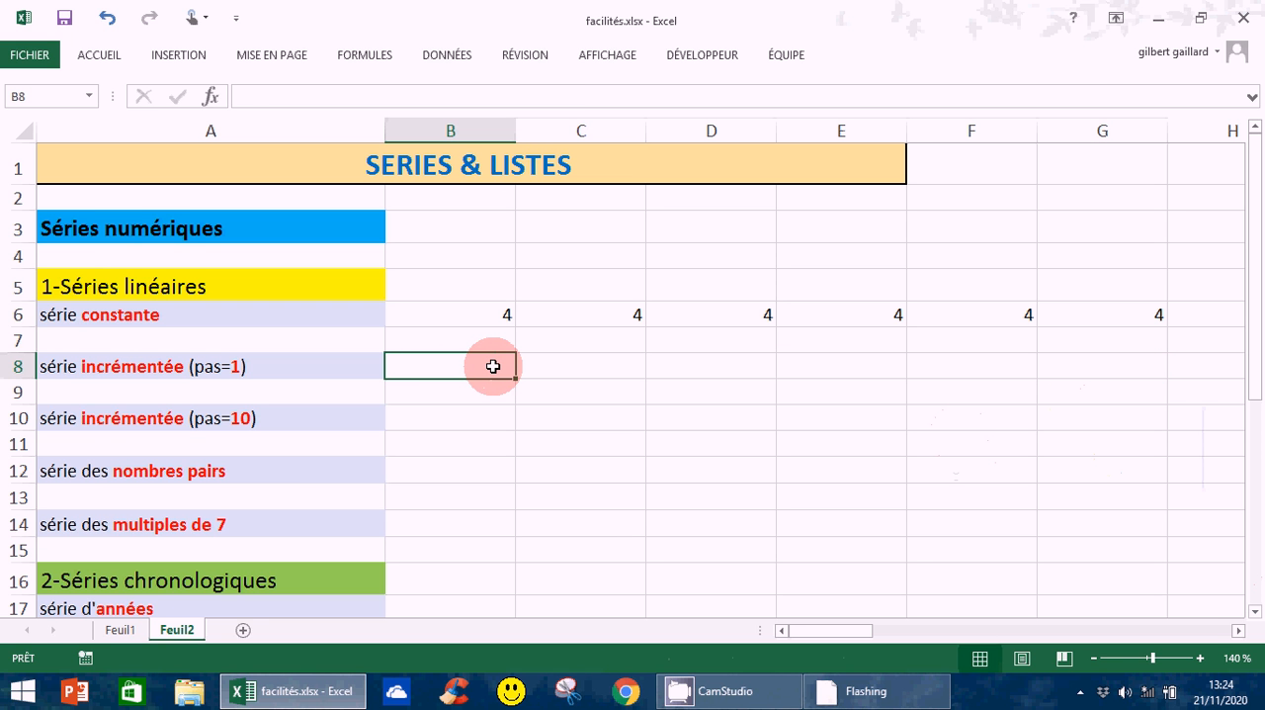
{"action": "type", "text": "1"}
{"action": "left_click", "coordinate": [493, 367]}
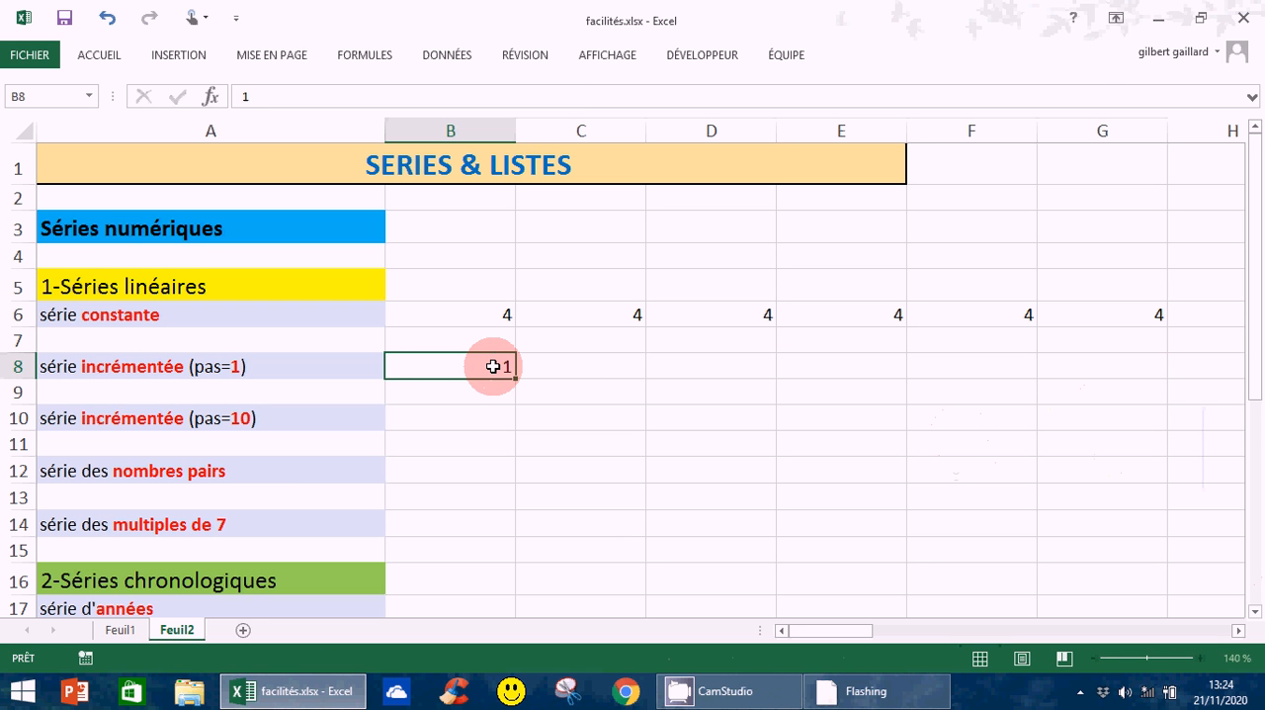
{"action": "left_click", "coordinate": [512, 386]}
{"action": "left_click", "coordinate": [585, 368]}
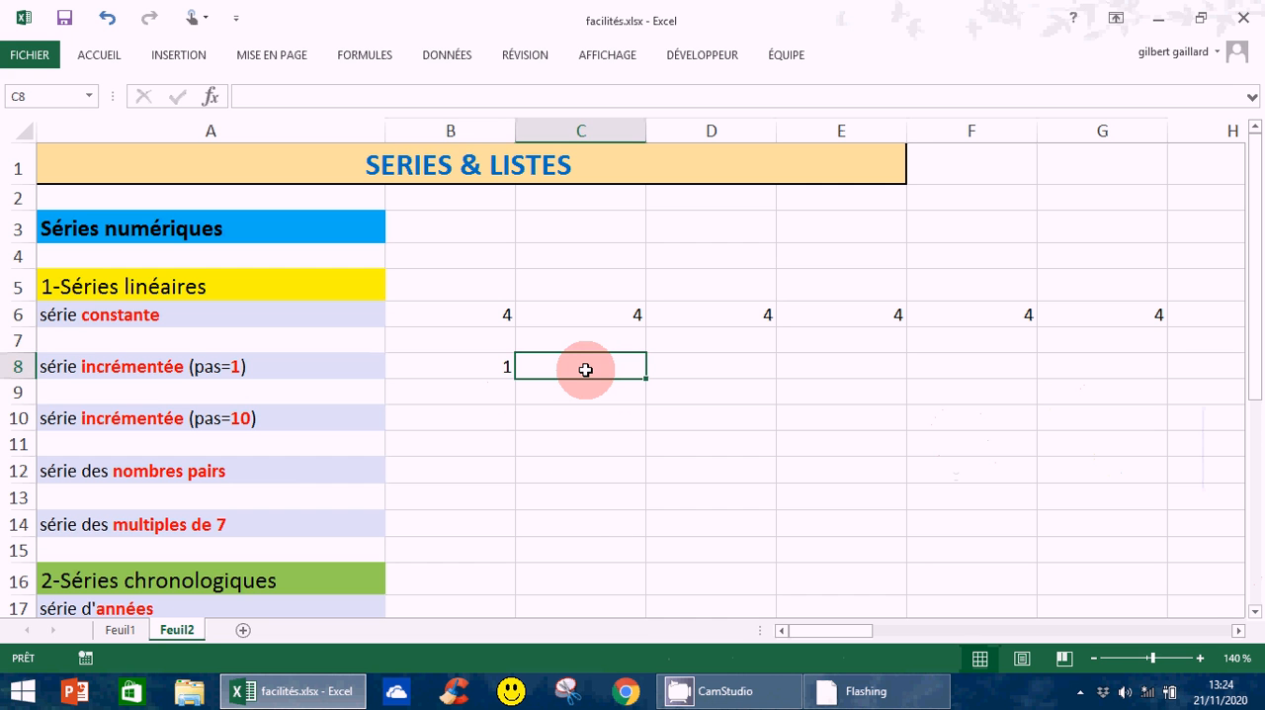
{"action": "type", "text": "2"}
{"action": "key", "text": "Return"}
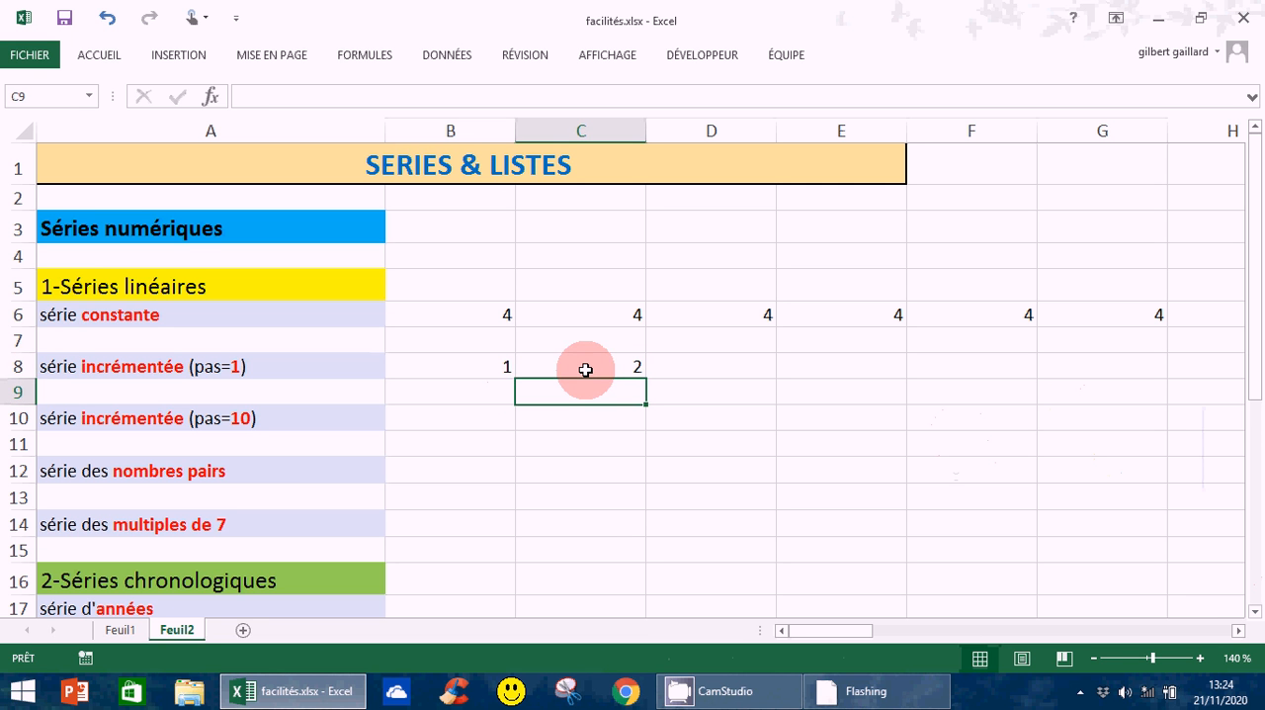
Extend the series from the two starting cells B8:C8 across to G8
{"action": "left_click", "coordinate": [426, 365]}
{"action": "left_click_drag", "start_coordinate": [426, 365], "coordinate": [616, 367]}
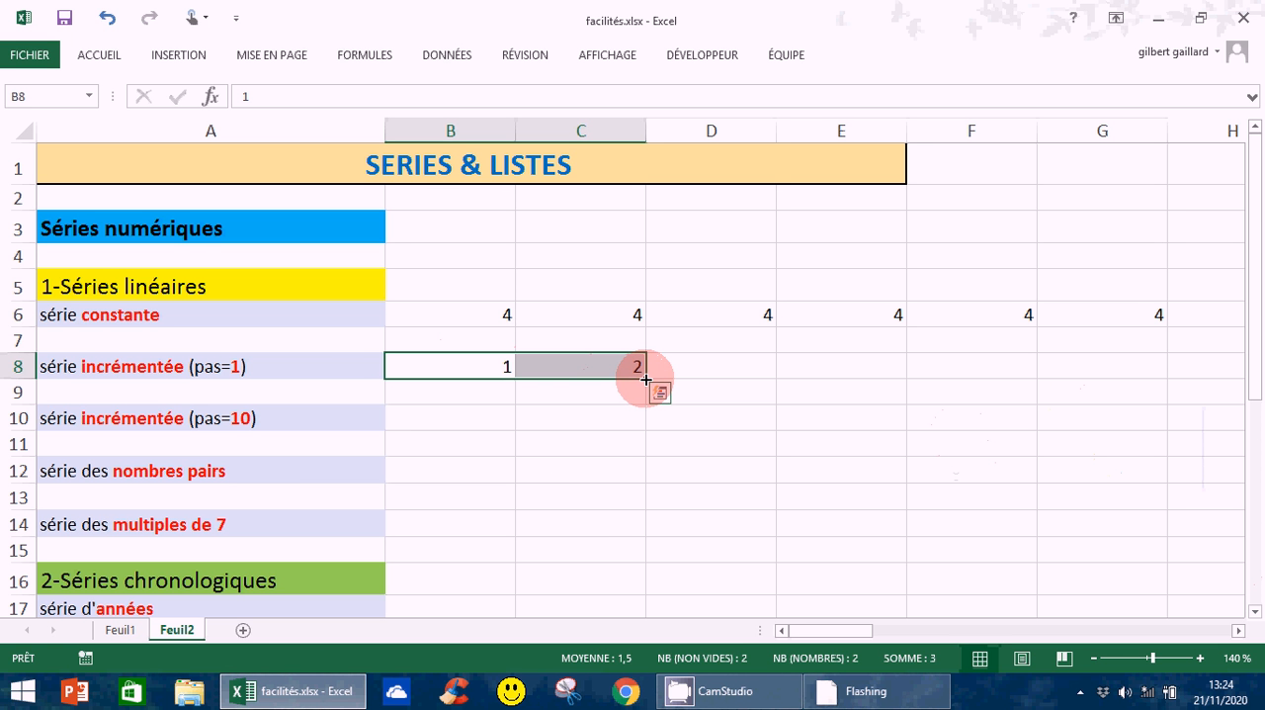
{"action": "left_click_drag", "start_coordinate": [647, 380], "coordinate": [1090, 383]}
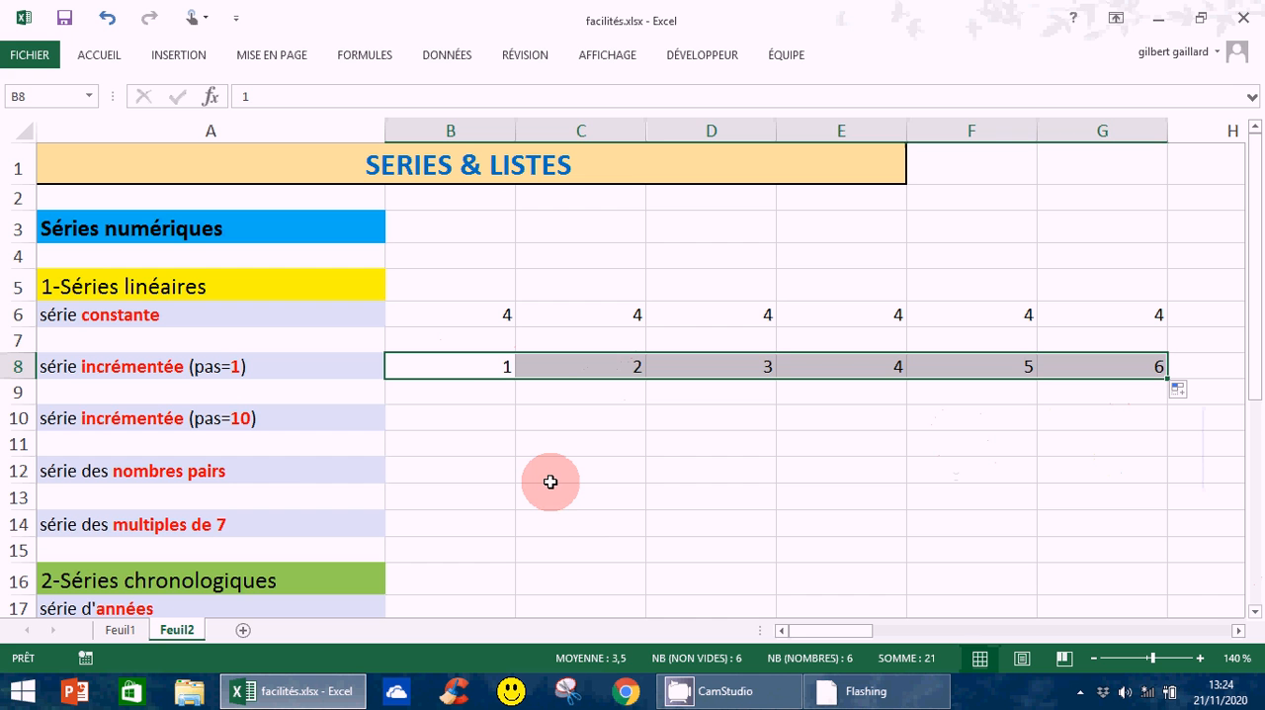
Enter the first two values of the step-10 series, 5 in B10 and 15 in C10
{"action": "left_click", "coordinate": [459, 419]}
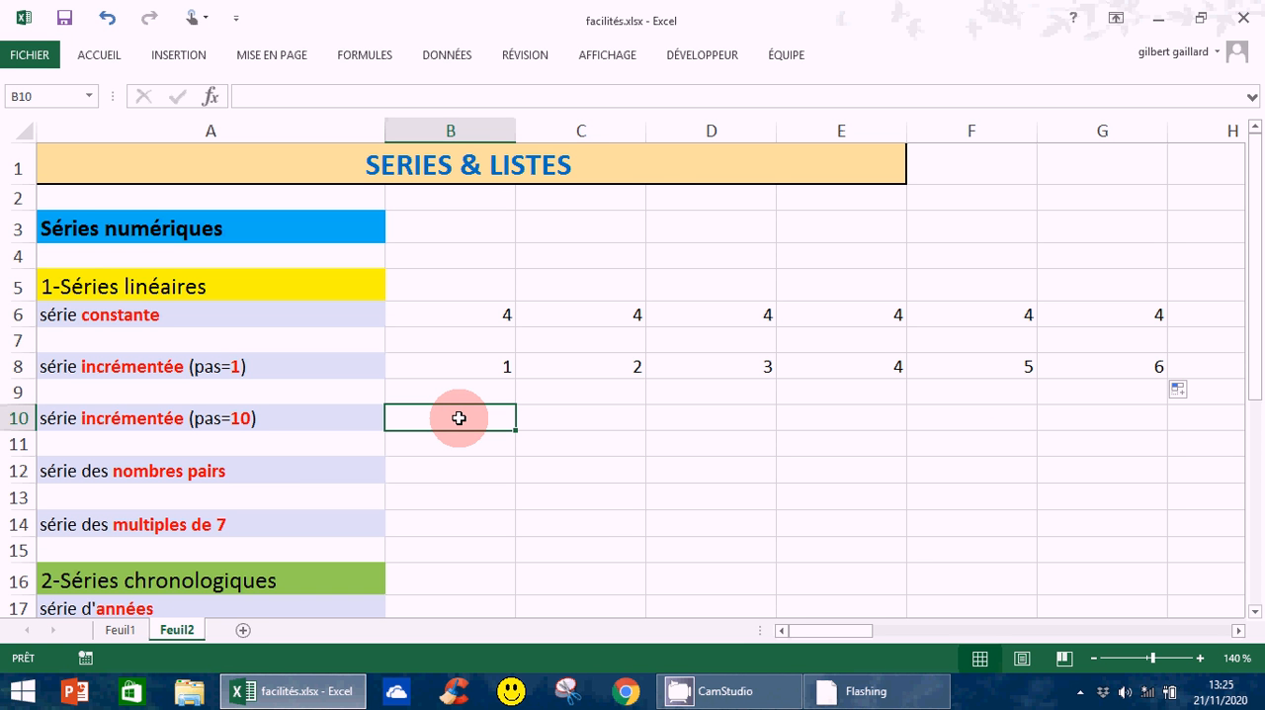
{"action": "type", "text": "5"}
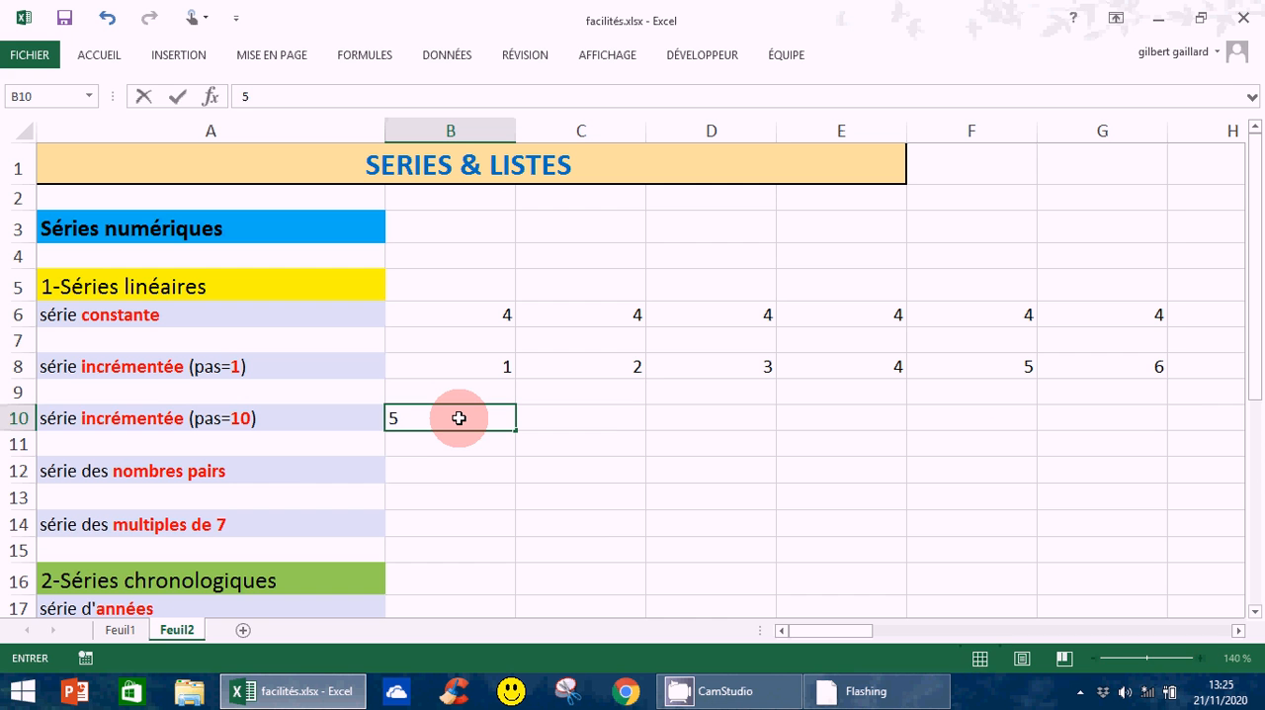
{"action": "key", "text": "Return"}
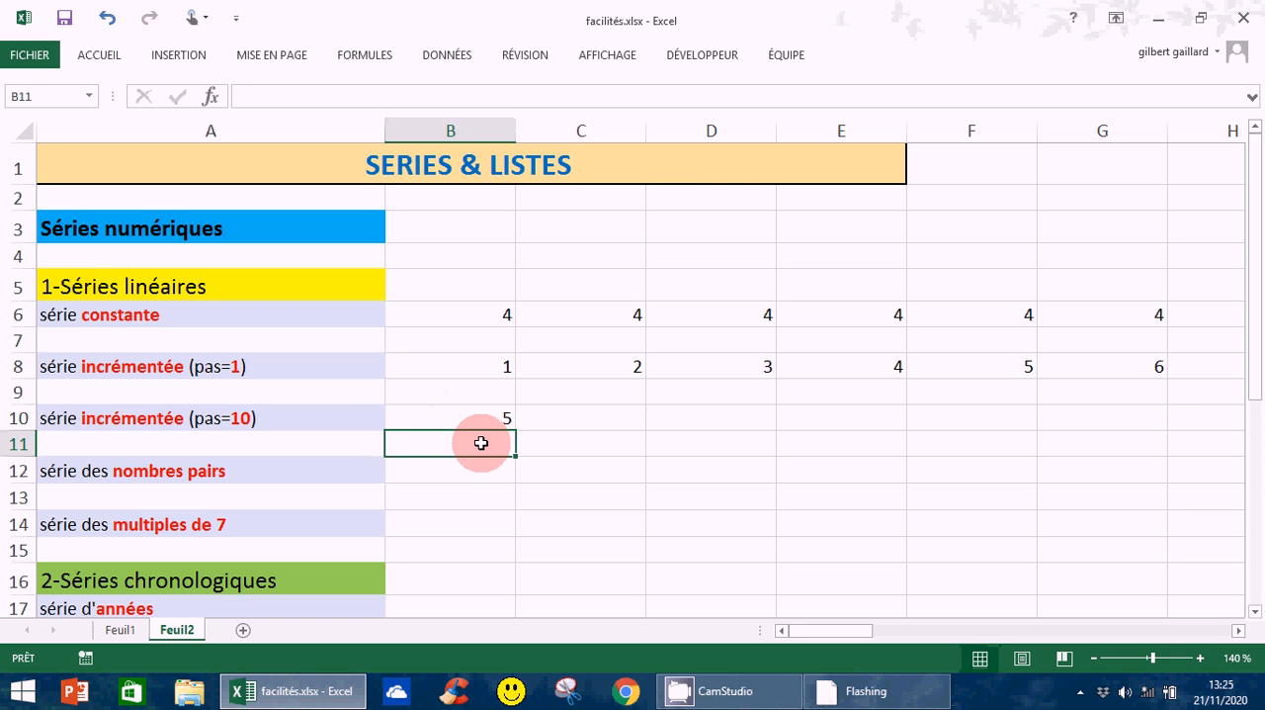
{"action": "left_click", "coordinate": [466, 416]}
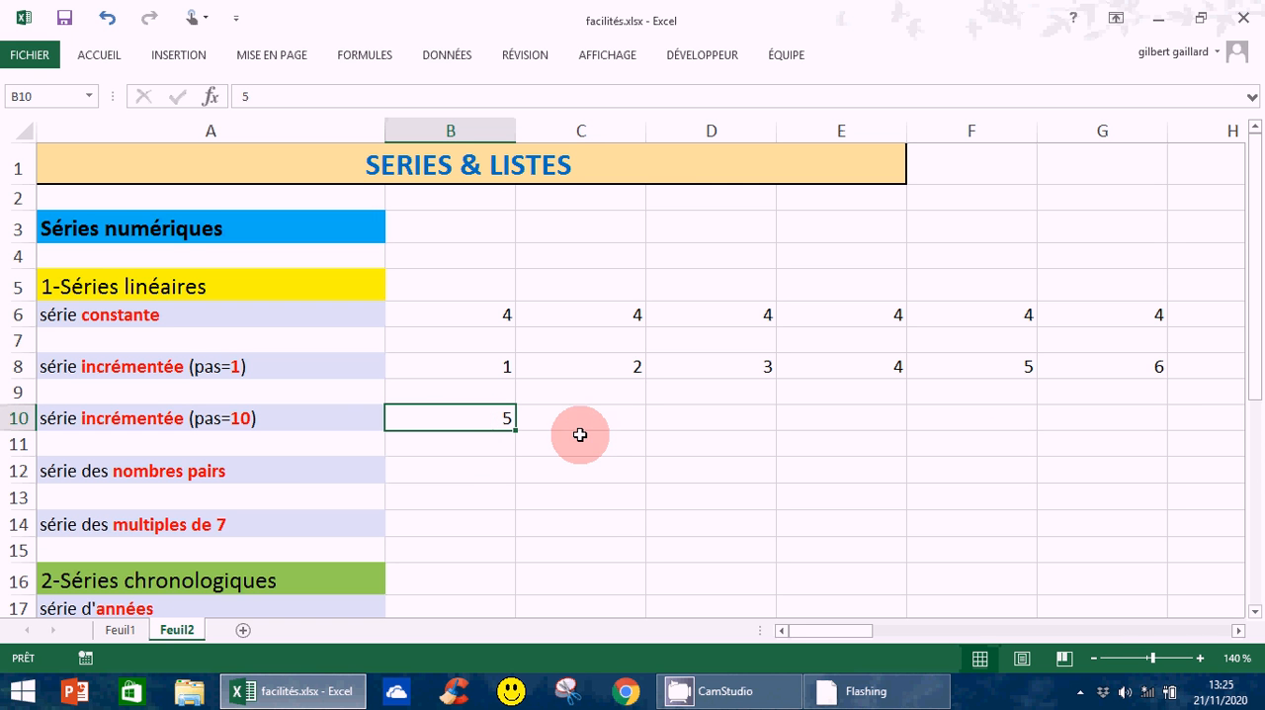
{"action": "left_click", "coordinate": [616, 417]}
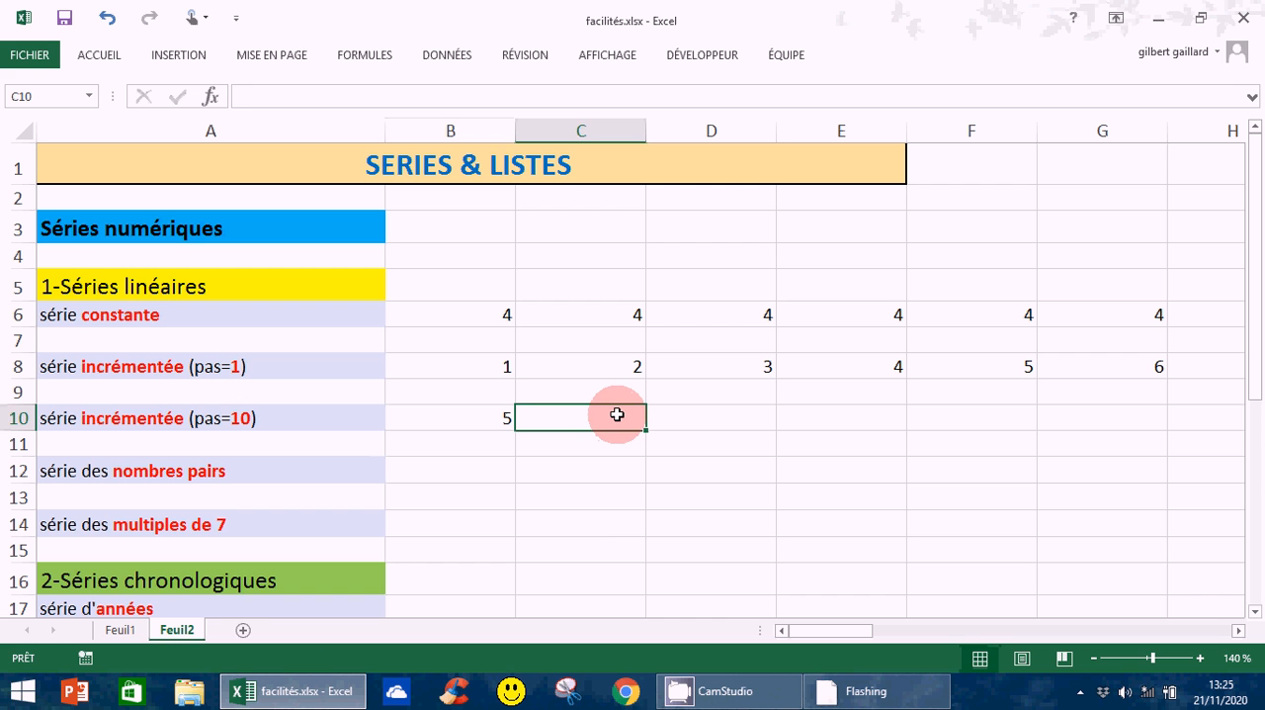
{"action": "type", "text": "15"}
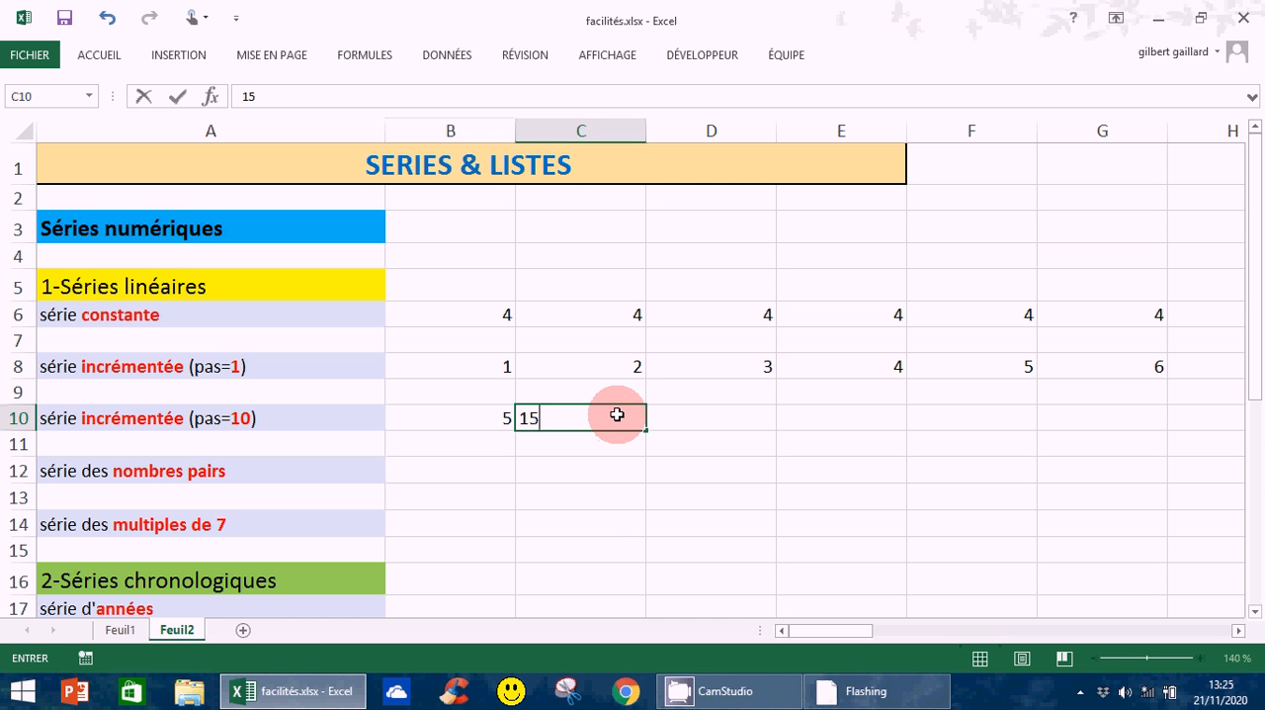
{"action": "key", "text": "Return"}
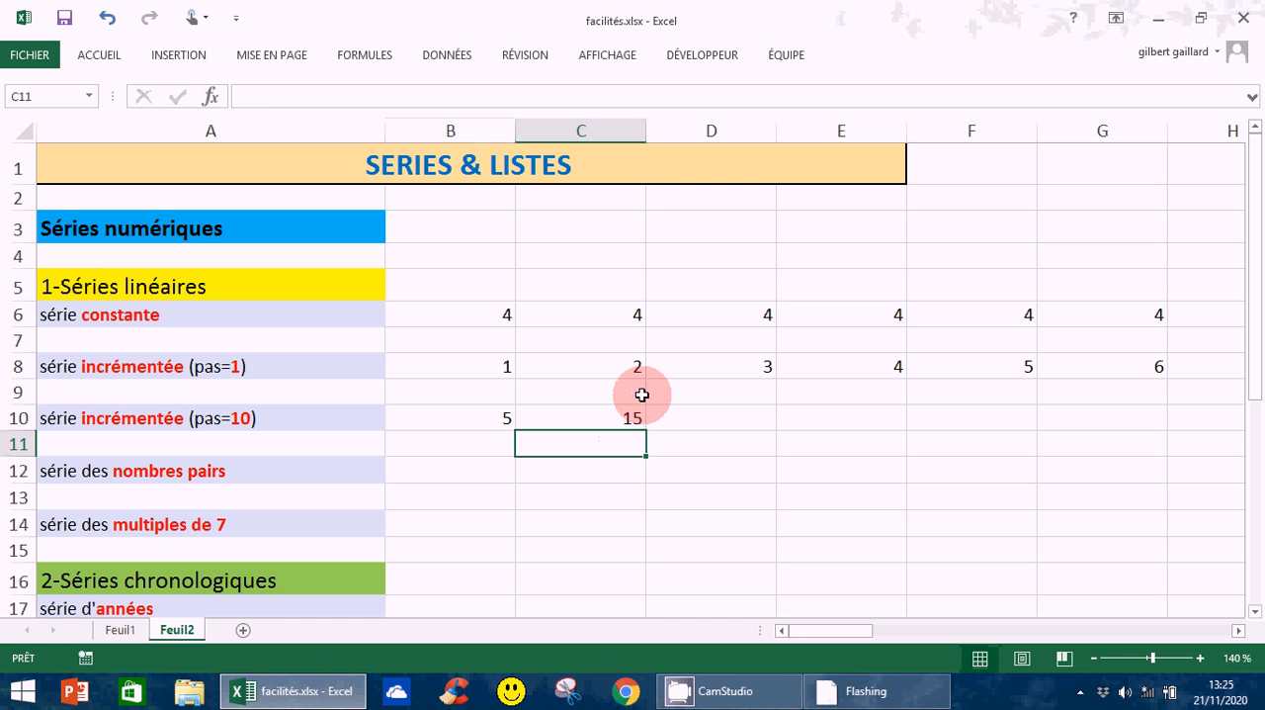
Extend the series from the two starting cells B10:C10 across to G10
{"action": "left_click", "coordinate": [502, 420]}
{"action": "left_click_drag", "start_coordinate": [530, 423], "coordinate": [646, 438]}
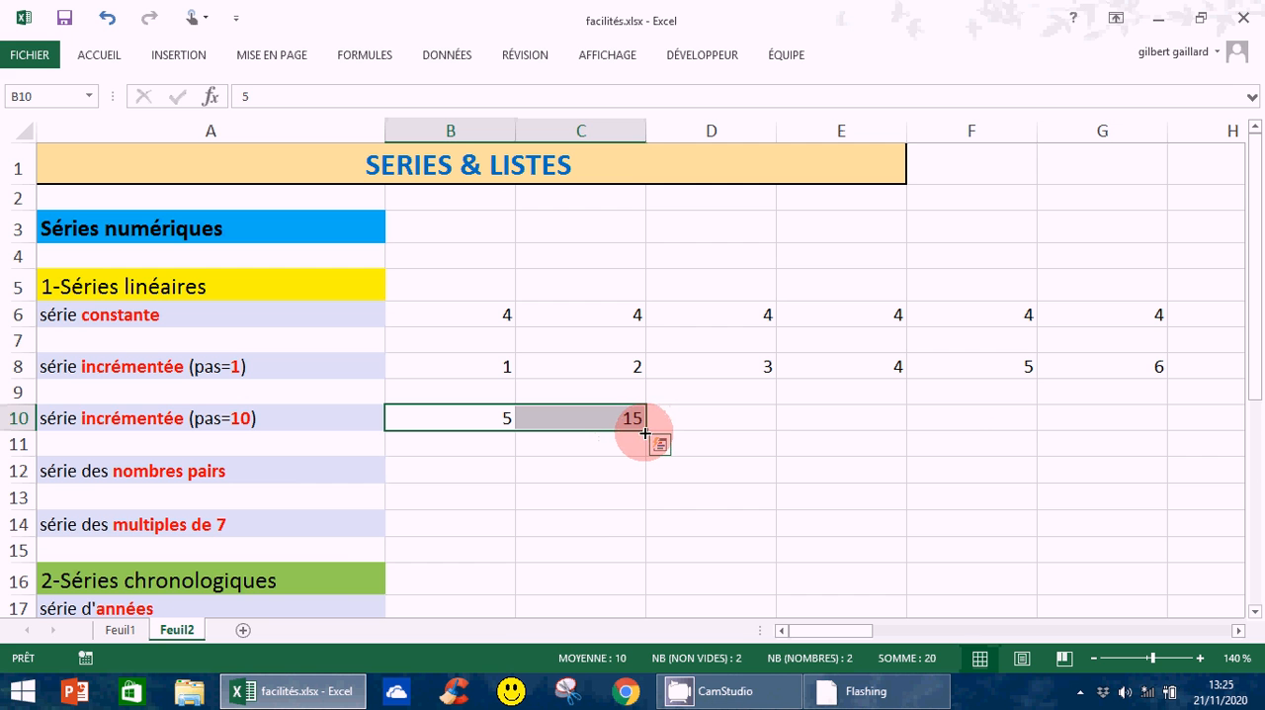
{"action": "left_click_drag", "start_coordinate": [644, 431], "coordinate": [1146, 429]}
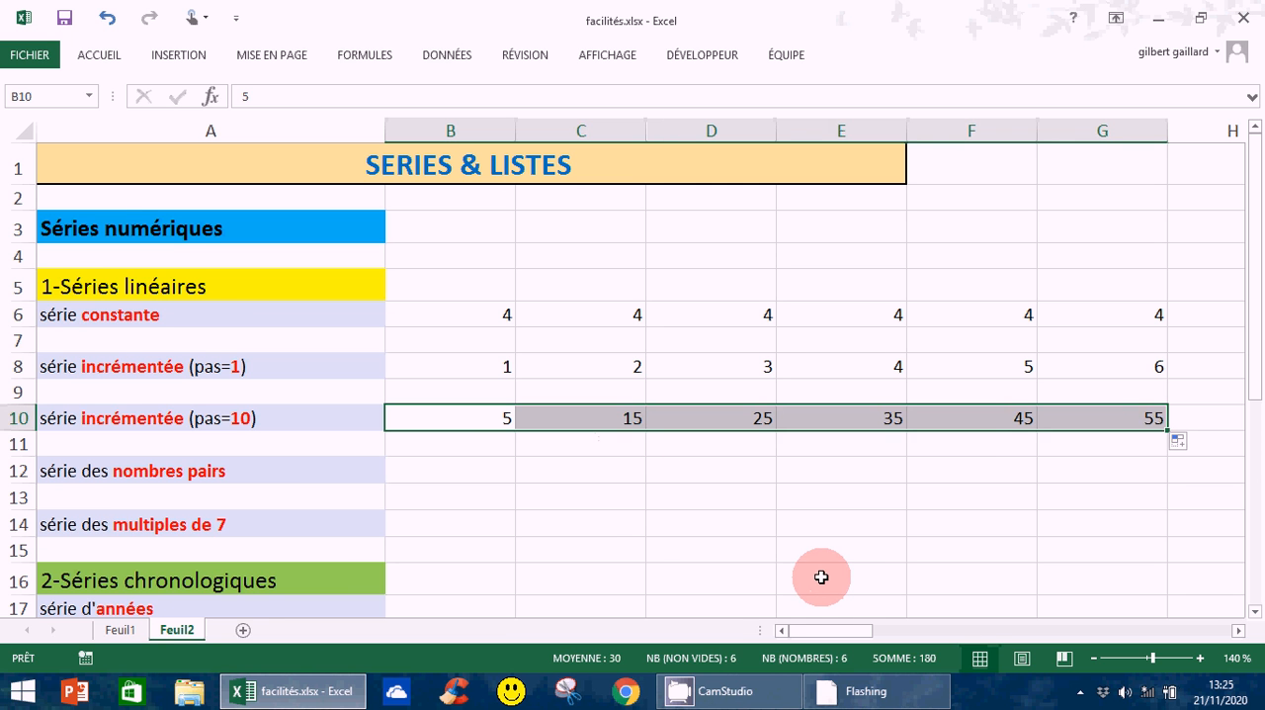
Enter 2 in B12 and 4 in C12, and extend the even-number series from these two cells across to G12
{"action": "left_click", "coordinate": [492, 466]}
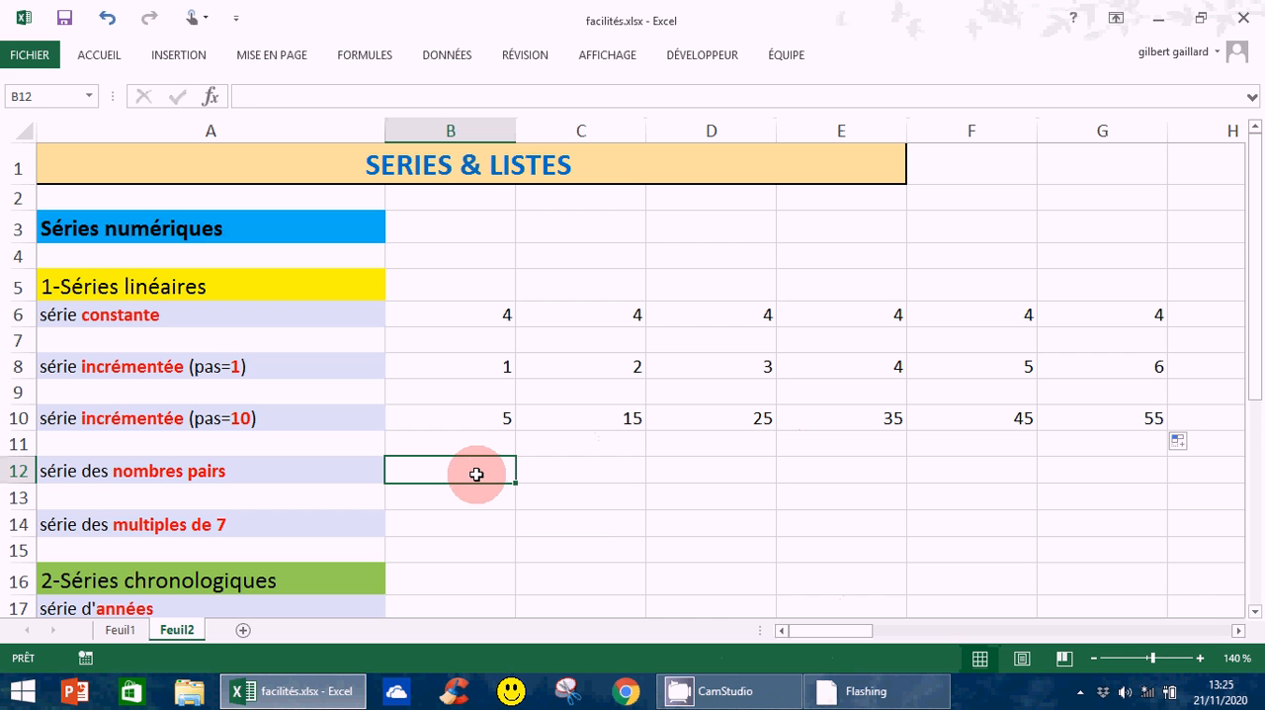
{"action": "type", "text": "2"}
{"action": "key", "text": "Return"}
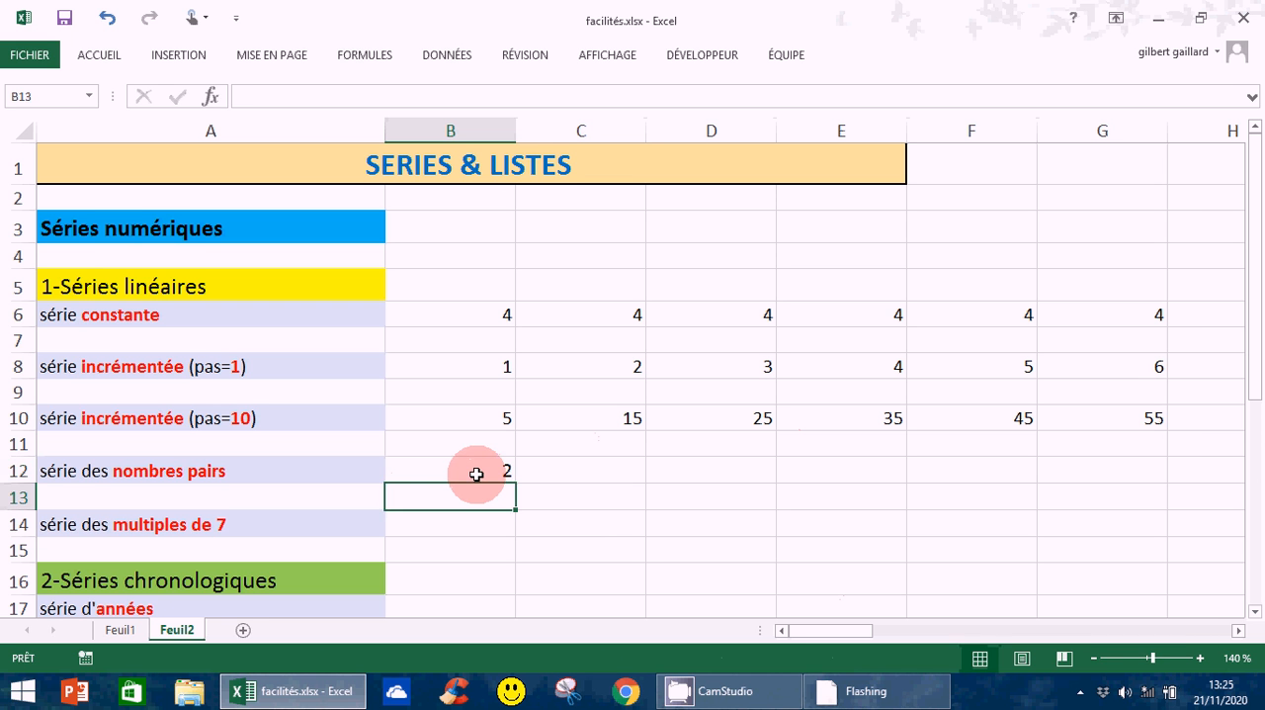
{"action": "left_click", "coordinate": [614, 453]}
{"action": "type", "text": "4"}
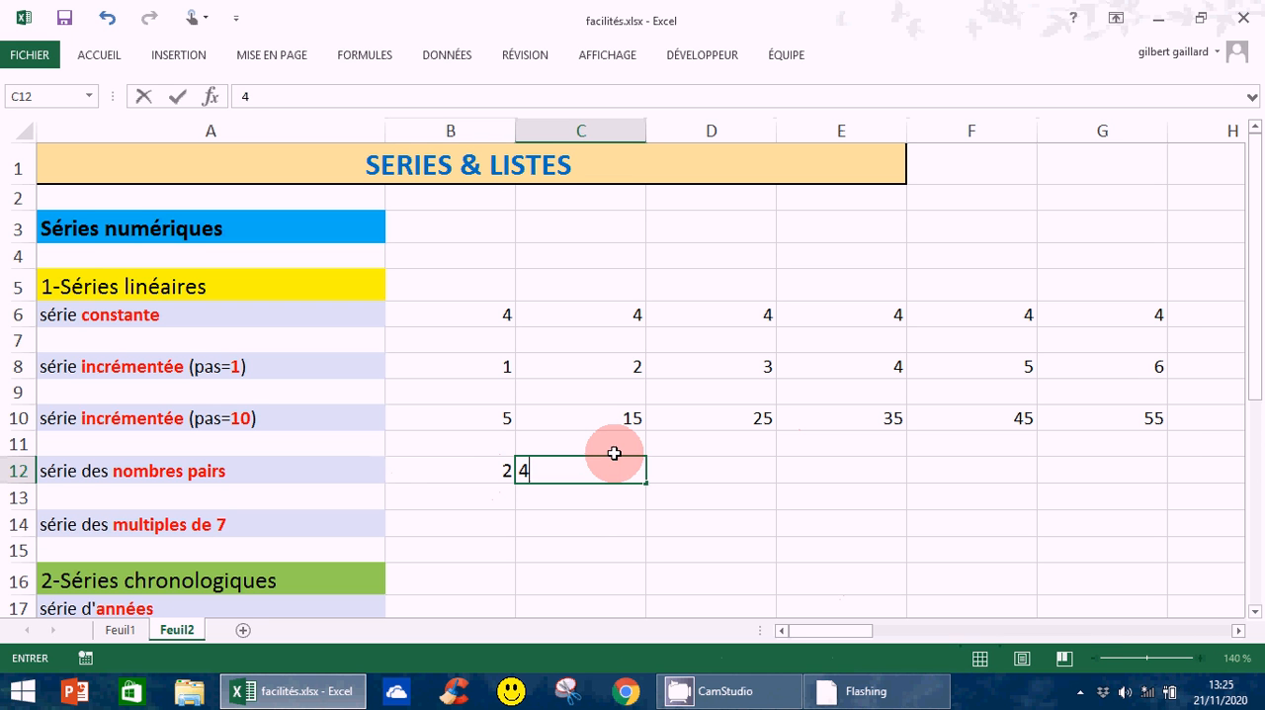
{"action": "key", "text": "Return"}
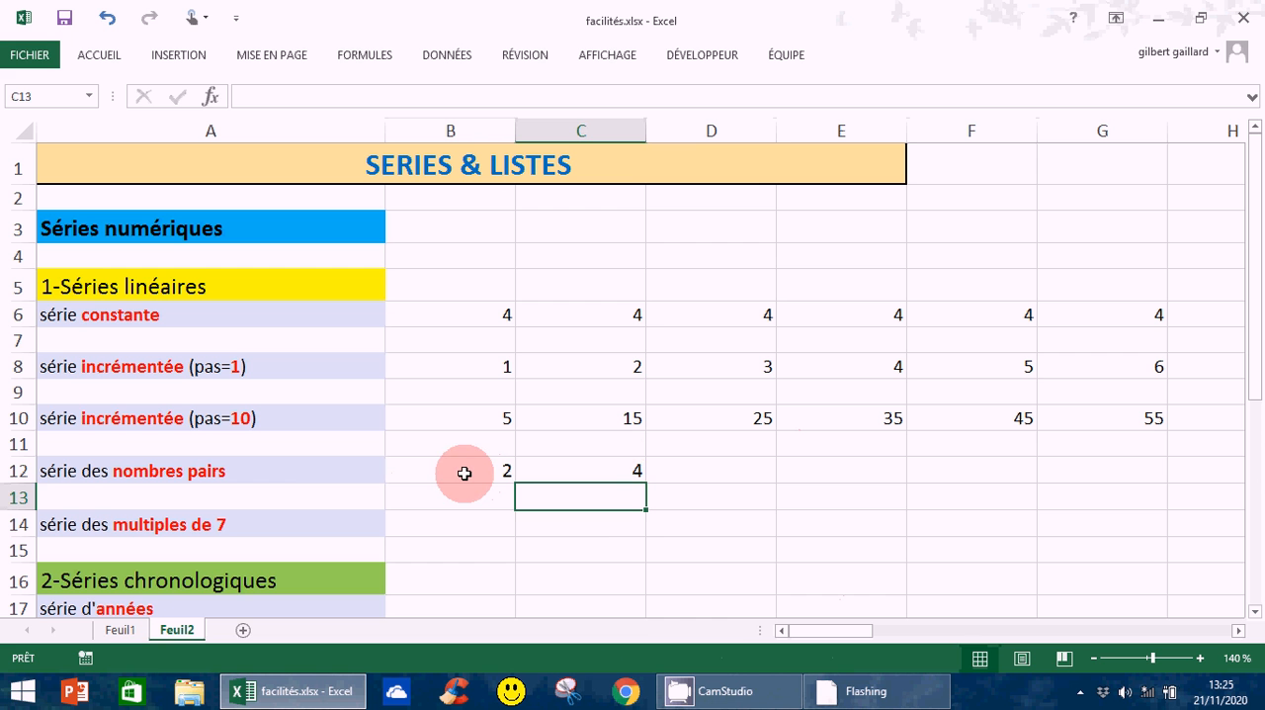
{"action": "left_click_drag", "start_coordinate": [464, 474], "coordinate": [1166, 490]}
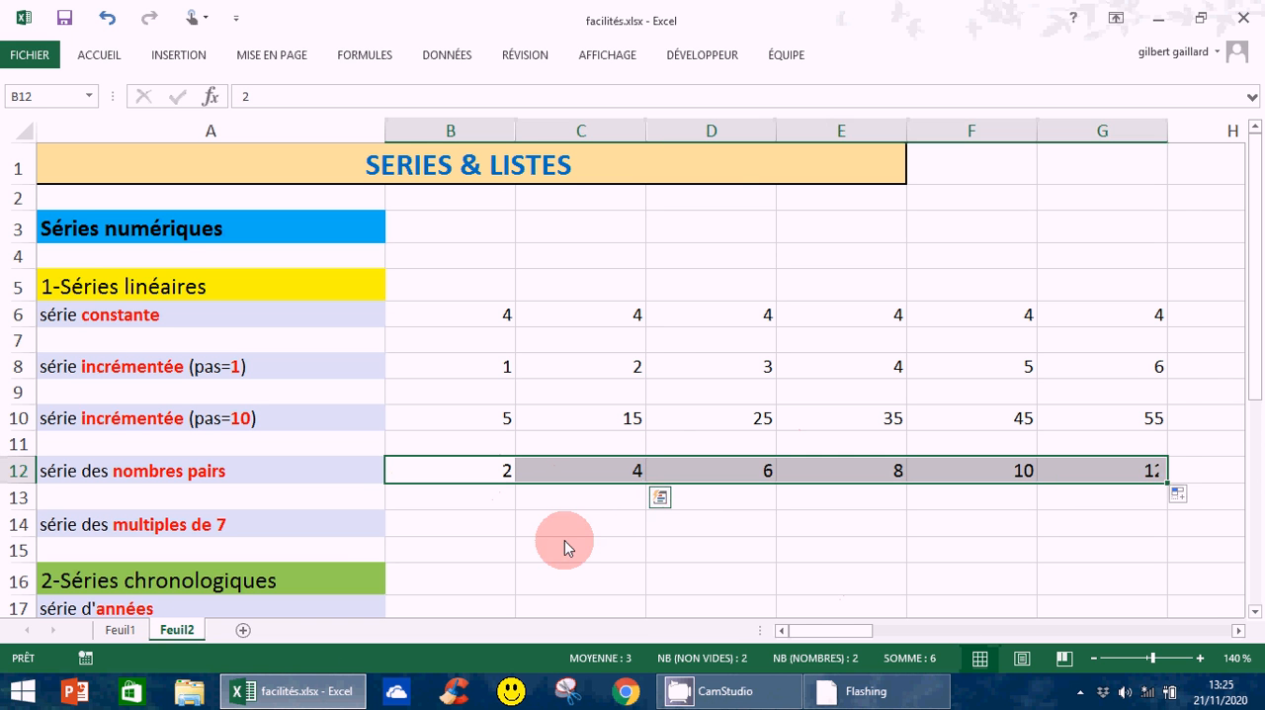
Enter 7 in B14 and 14 in C14, and extend the multiples-of-7 series from these two cells across to G14
{"action": "left_click", "coordinate": [454, 524]}
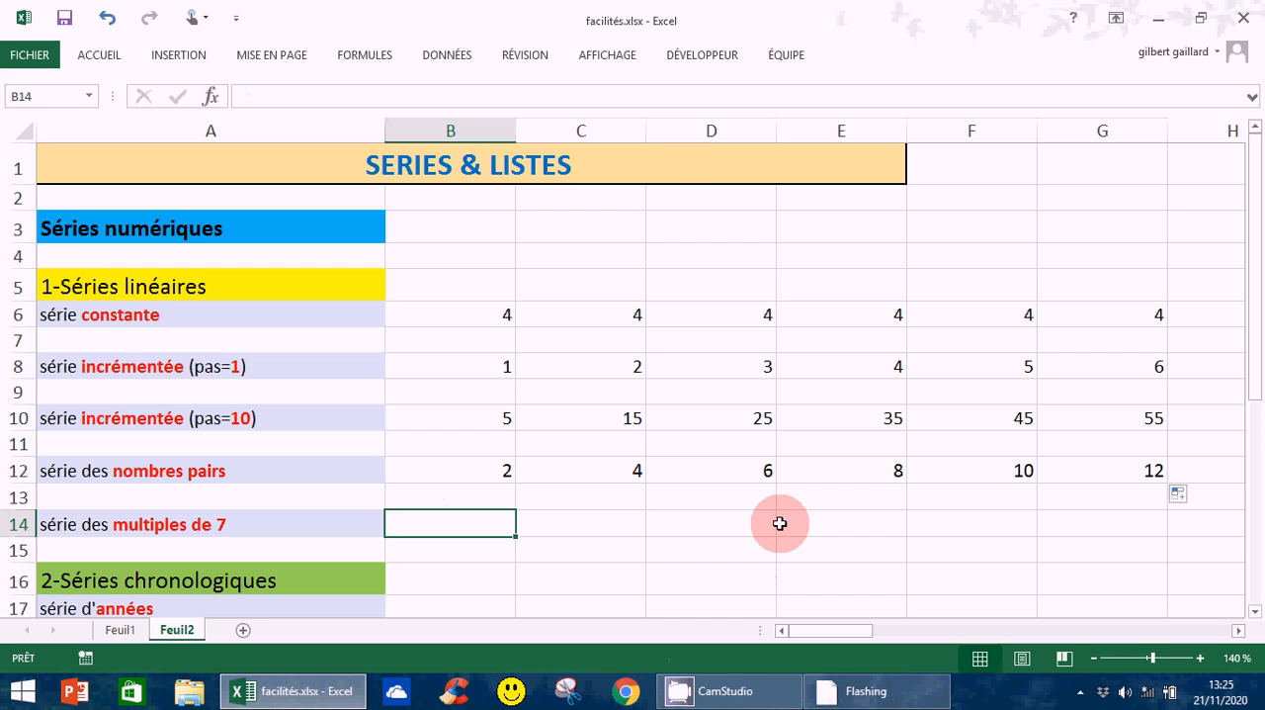
{"action": "type", "text": "7"}
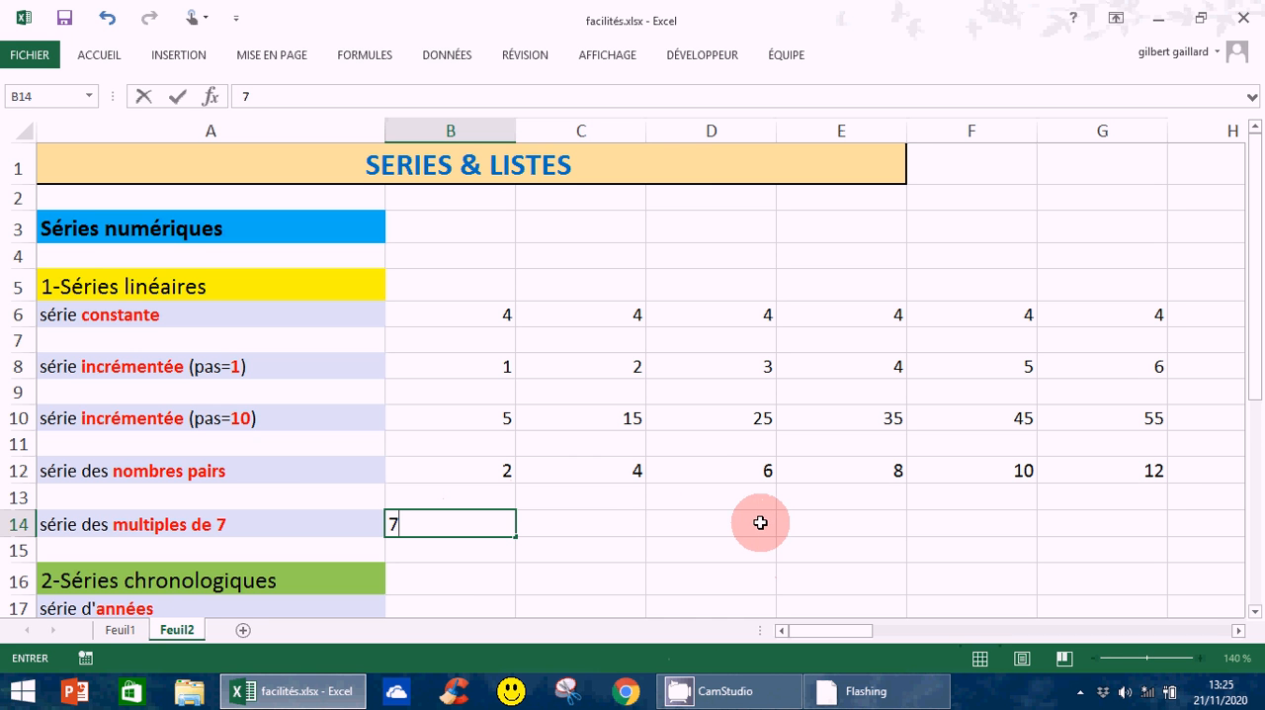
{"action": "left_click", "coordinate": [591, 534]}
{"action": "type", "text": "14"}
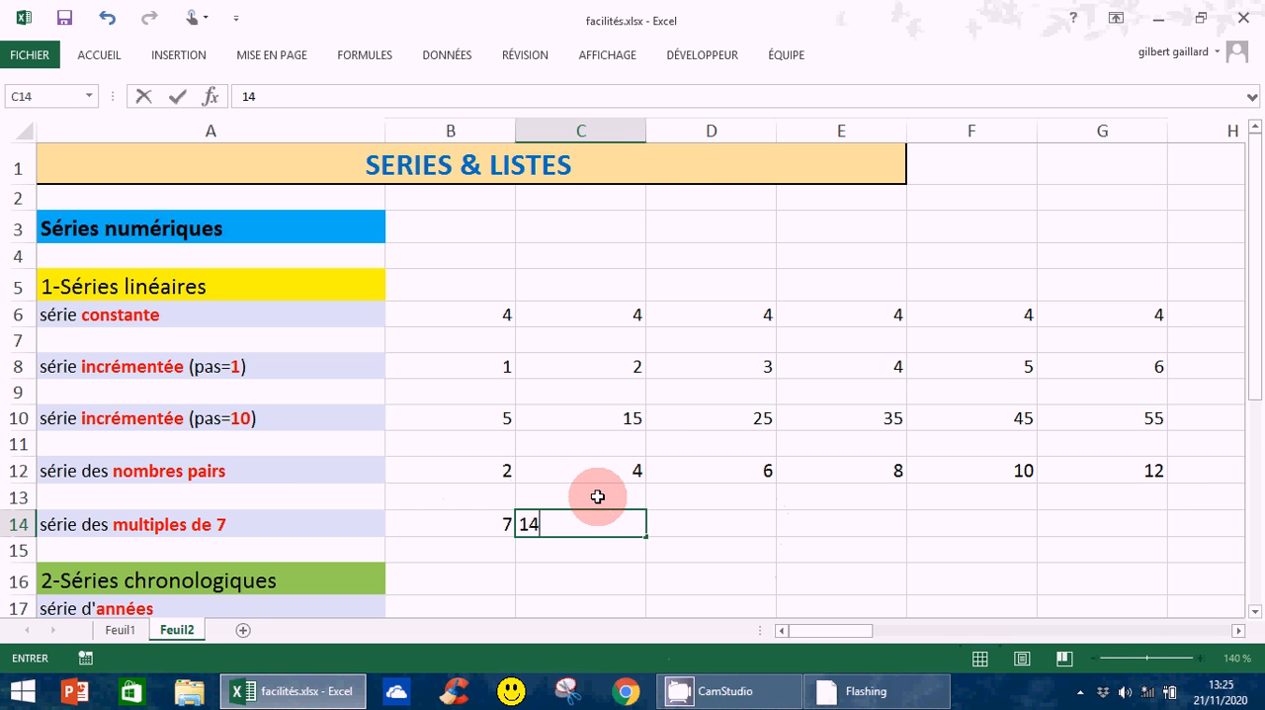
{"action": "key", "text": "Return"}
{"action": "left_click_drag", "start_coordinate": [465, 524], "coordinate": [650, 536]}
{"action": "left_click_drag", "start_coordinate": [652, 536], "coordinate": [1167, 538]}
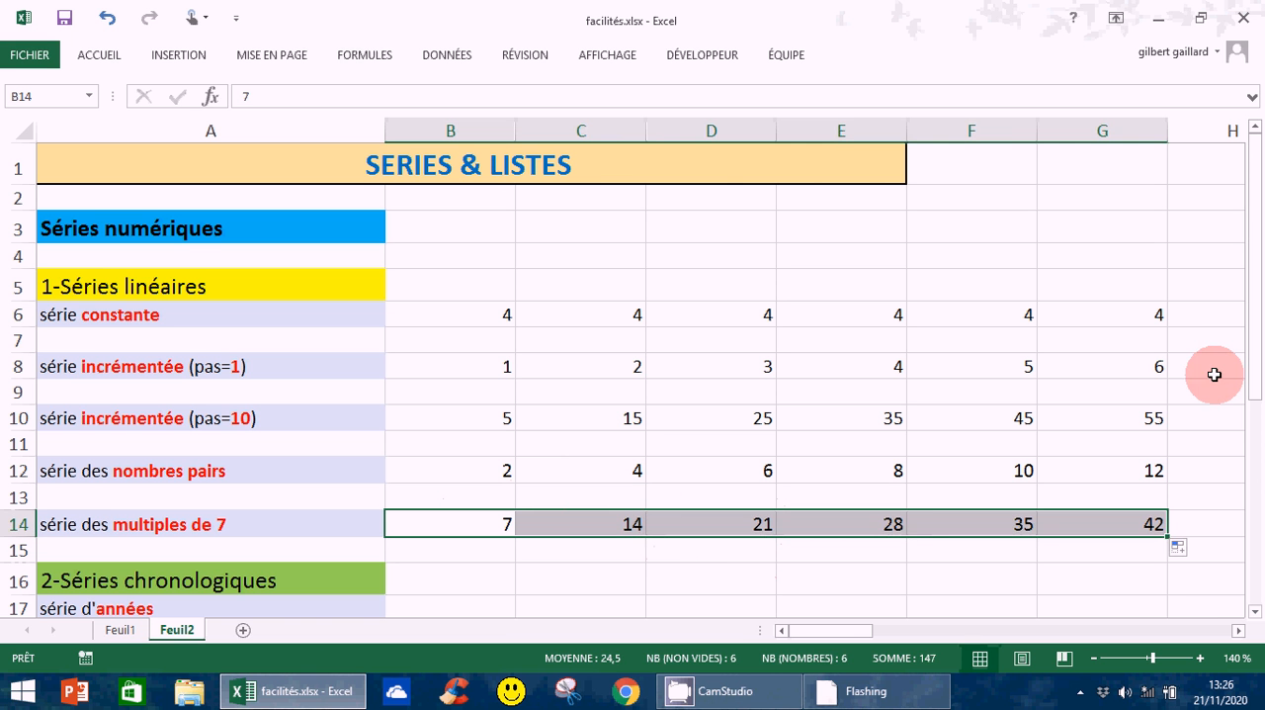
Enter 2020 in B17 as the first value of the year series
{"action": "left_click_drag", "start_coordinate": [1256, 357], "coordinate": [1256, 376]}
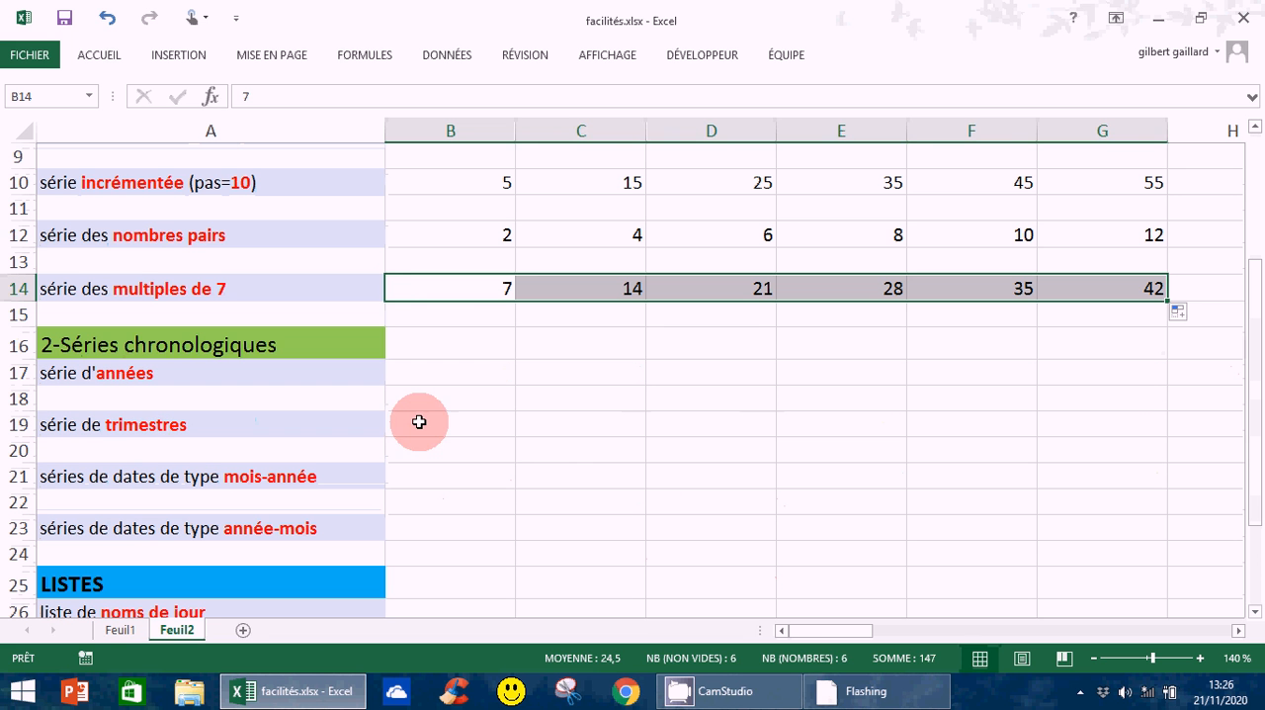
{"action": "left_click", "coordinate": [455, 370]}
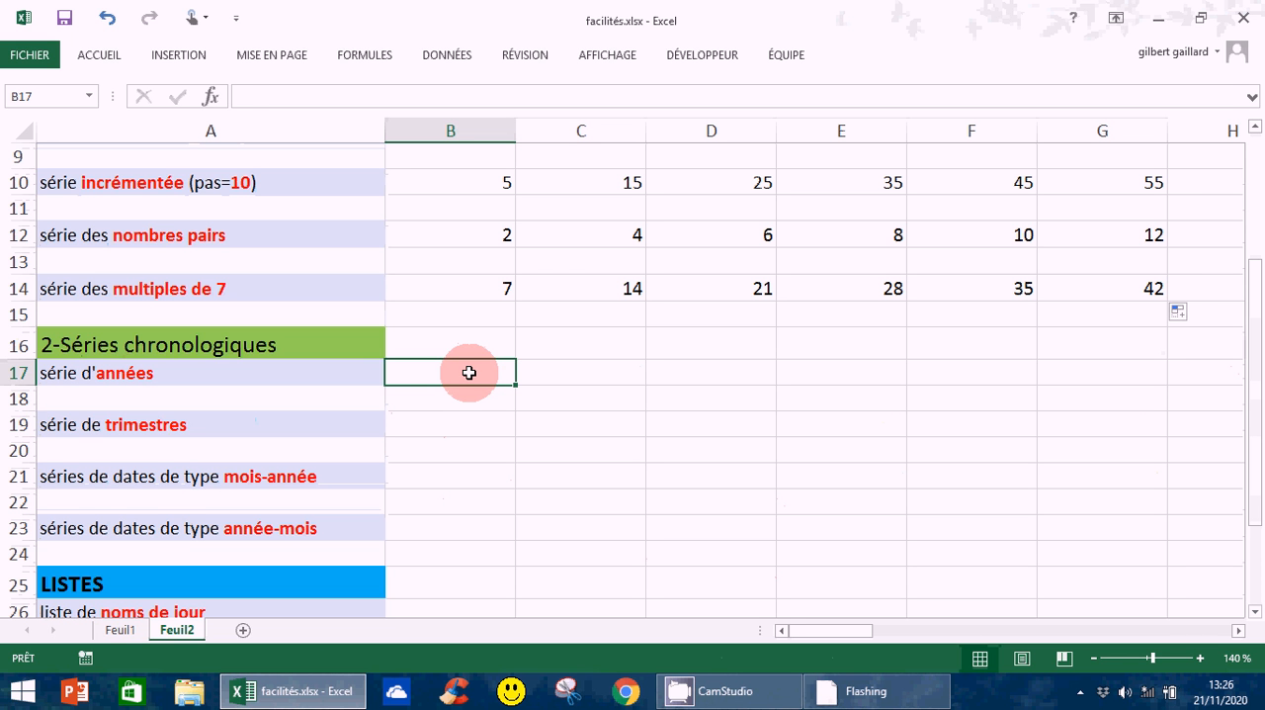
{"action": "type", "text": "202"}
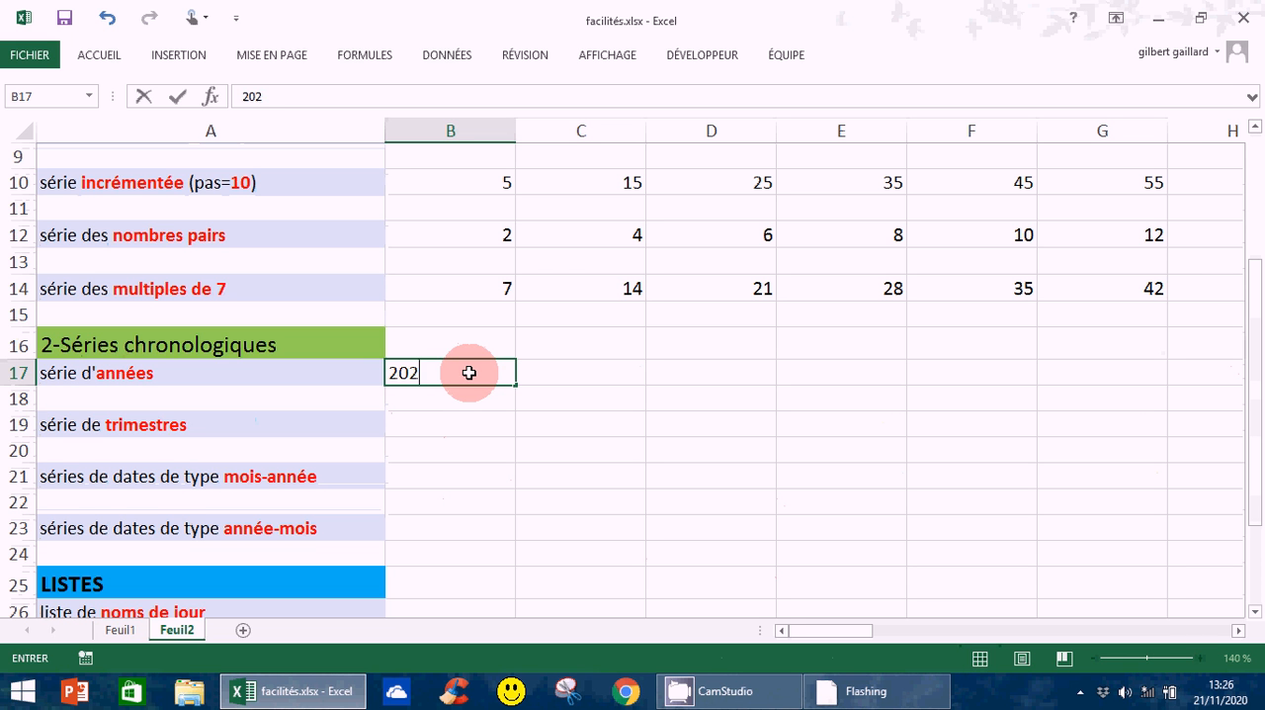
{"action": "type", "text": "0"}
{"action": "key", "text": "Return"}
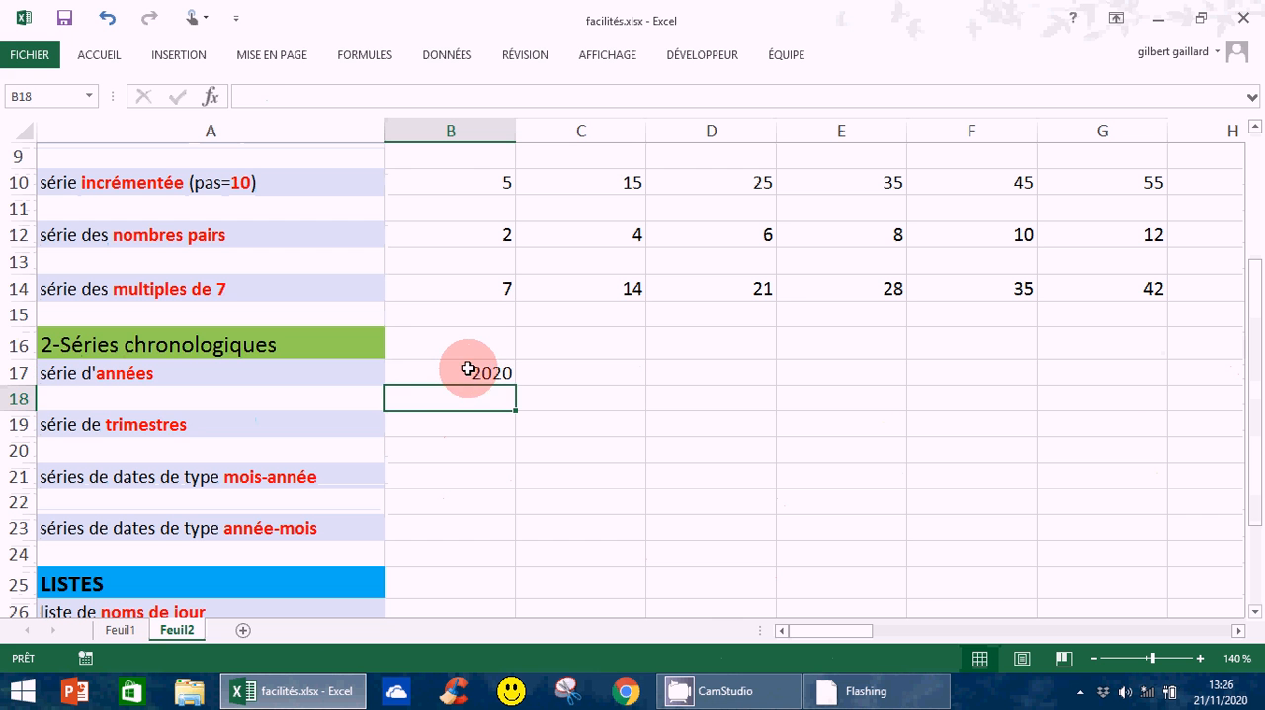
Fill the starting year from B17 across to G17 and set the fill option to an incremented series (Incrémenter une série)
{"action": "left_click", "coordinate": [484, 380]}
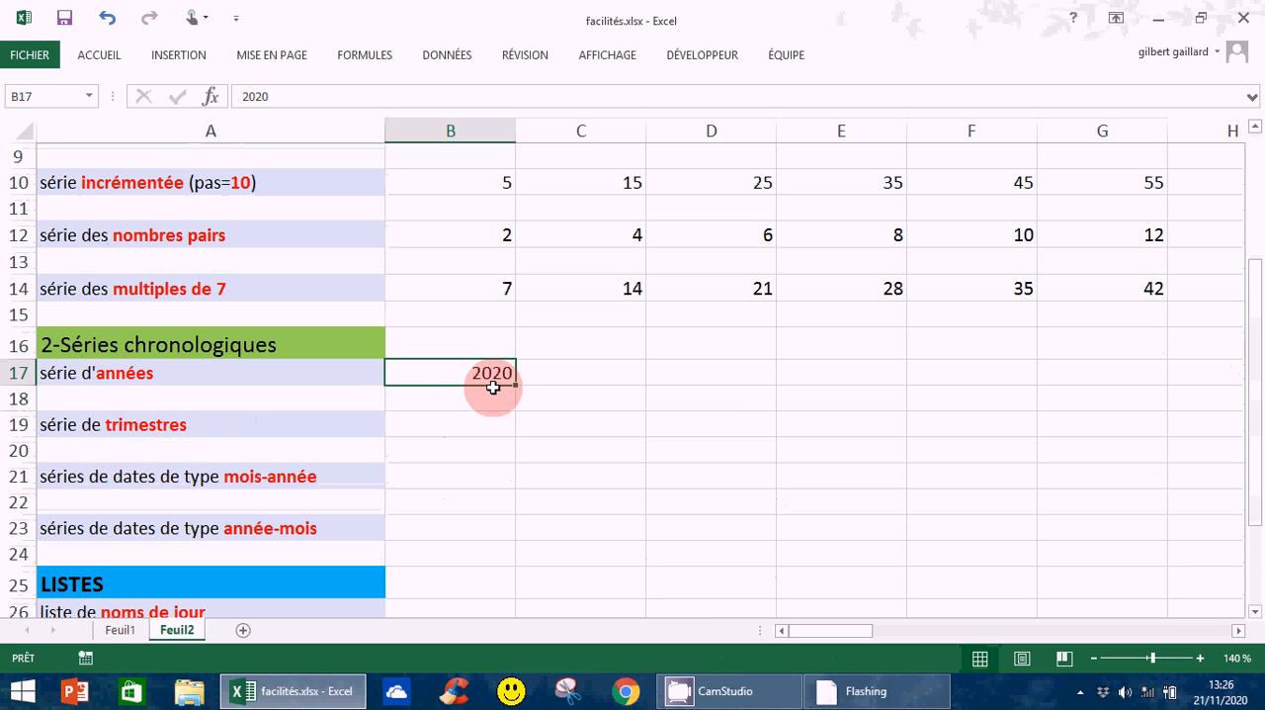
{"action": "left_click_drag", "start_coordinate": [516, 387], "coordinate": [1128, 425]}
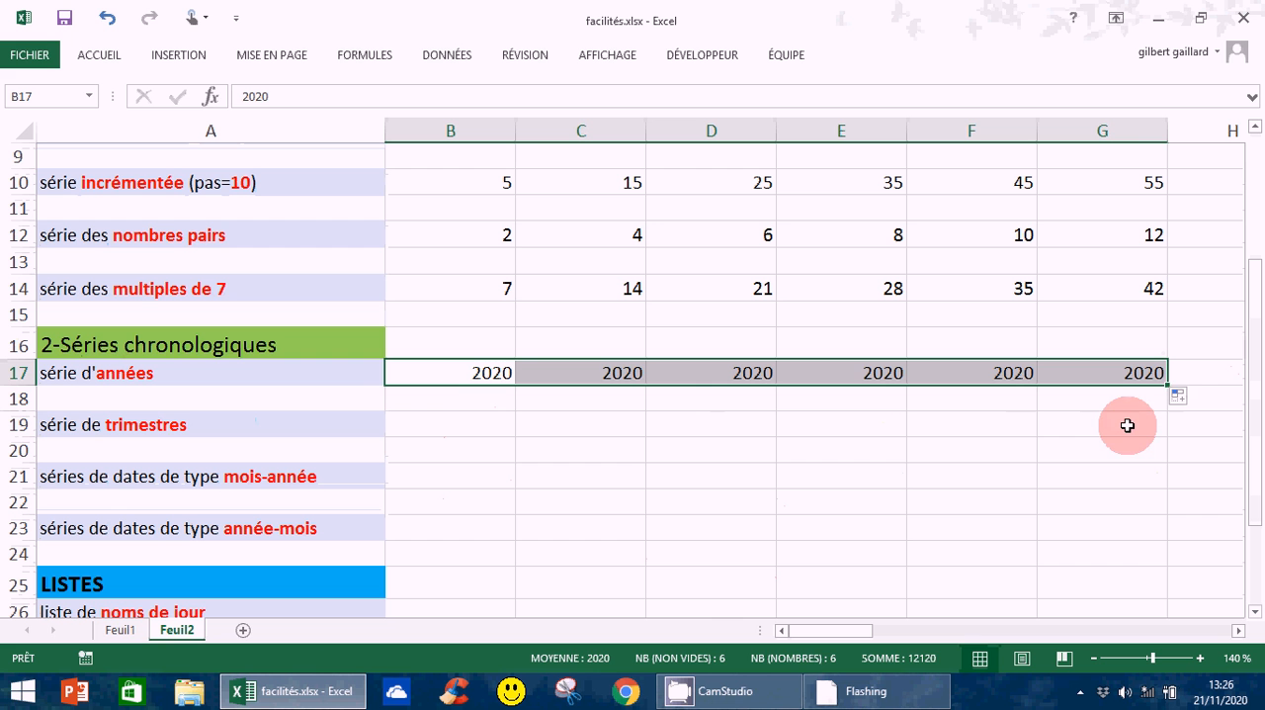
{"action": "left_click", "coordinate": [1194, 400]}
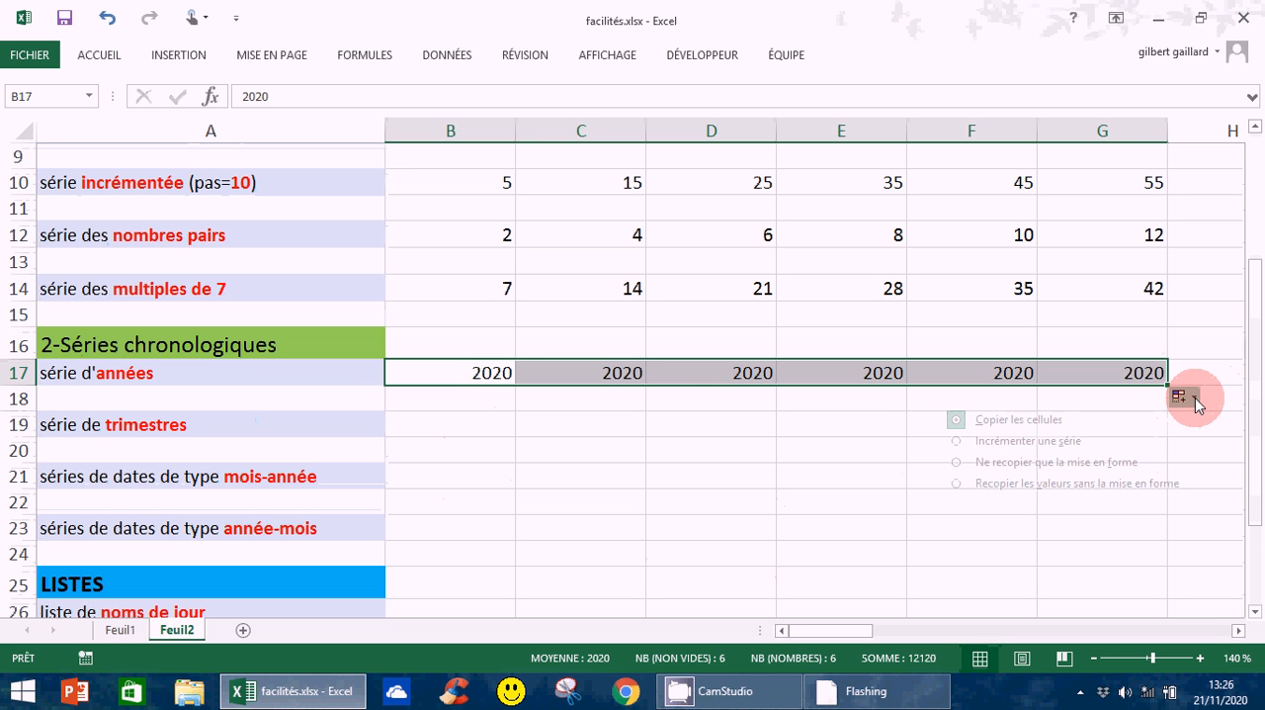
{"action": "left_click", "coordinate": [1021, 452]}
{"action": "left_click", "coordinate": [602, 512]}
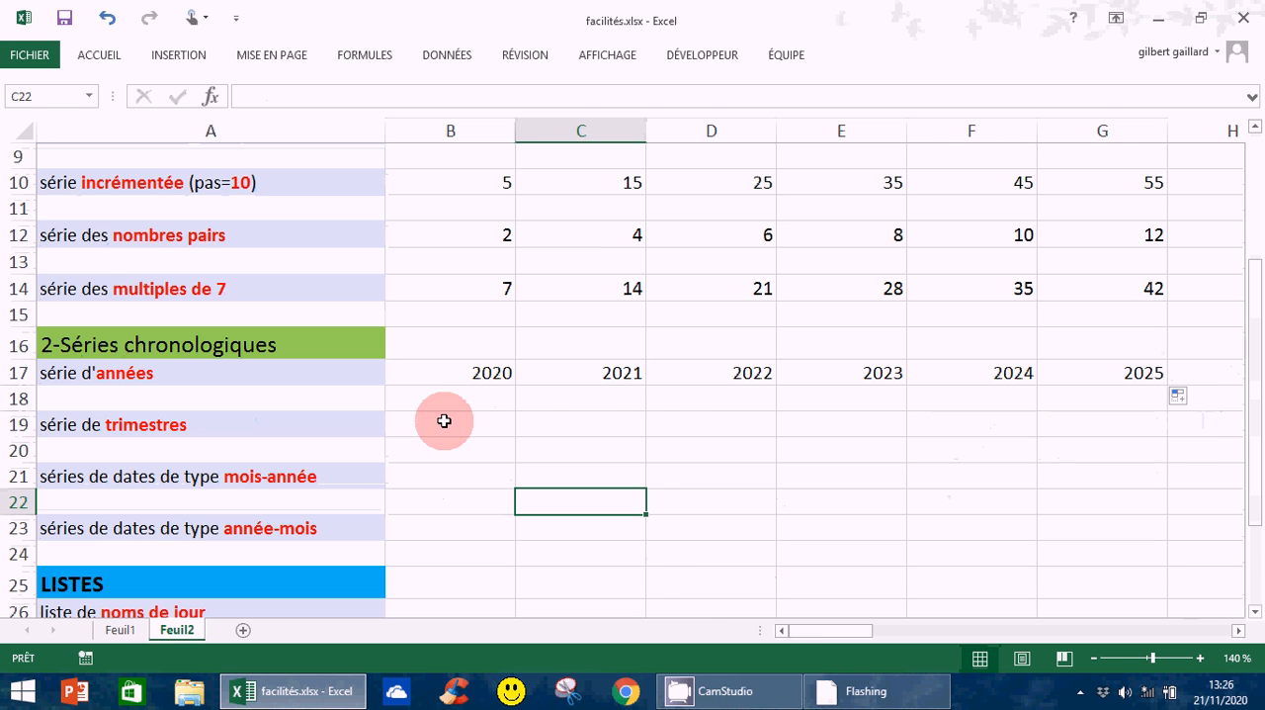
Enter T1 in B19 and extend the quarter series from that cell across to G19
{"action": "left_click", "coordinate": [484, 419]}
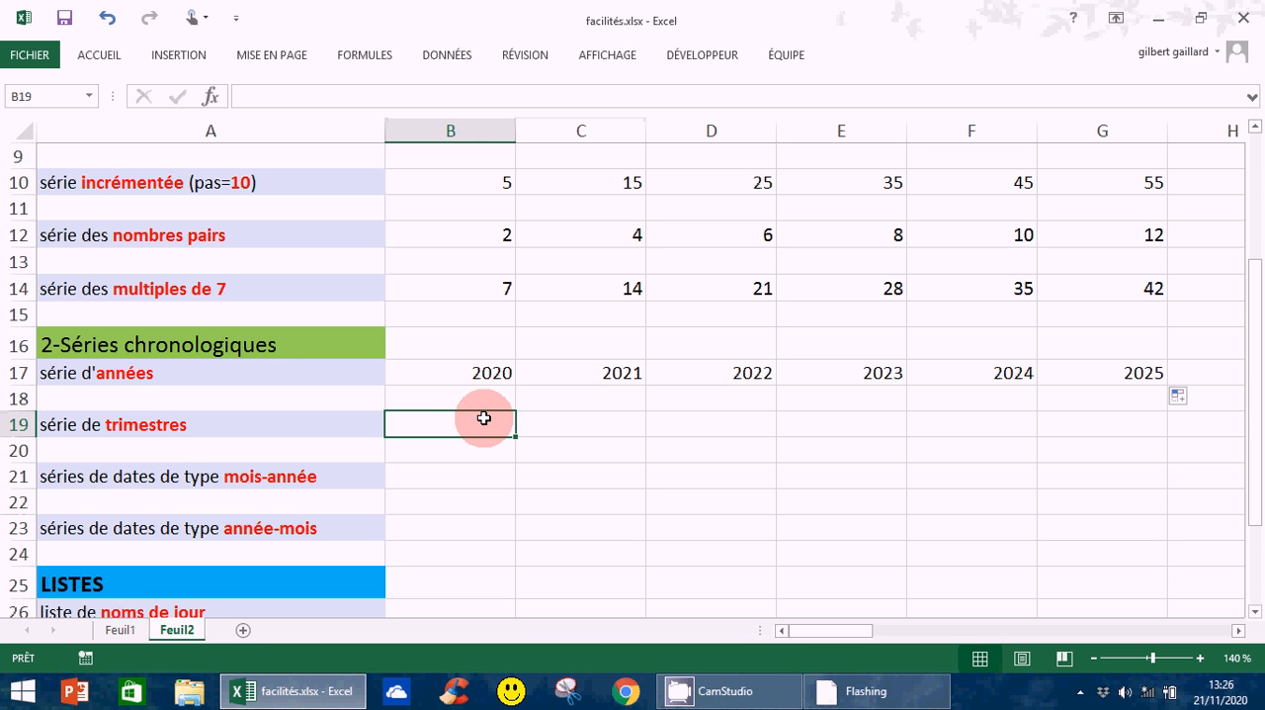
{"action": "type", "text": "T"}
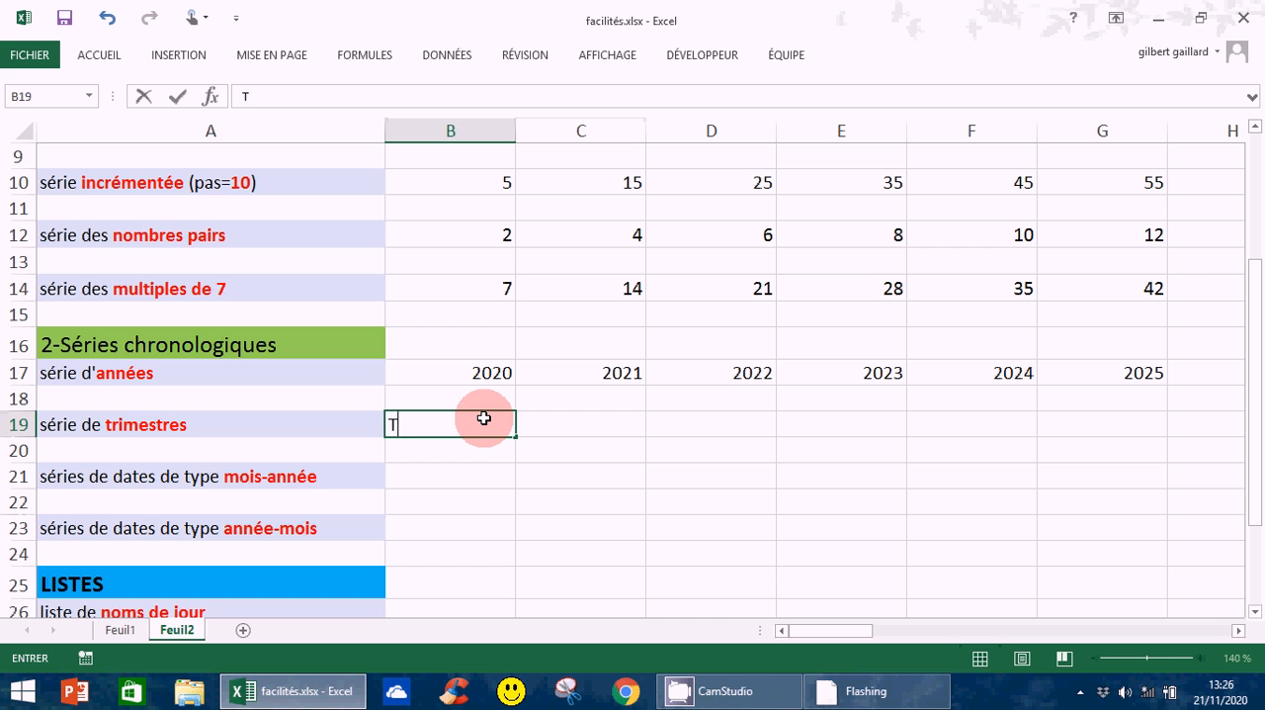
{"action": "type", "text": "1"}
{"action": "key", "text": "Return"}
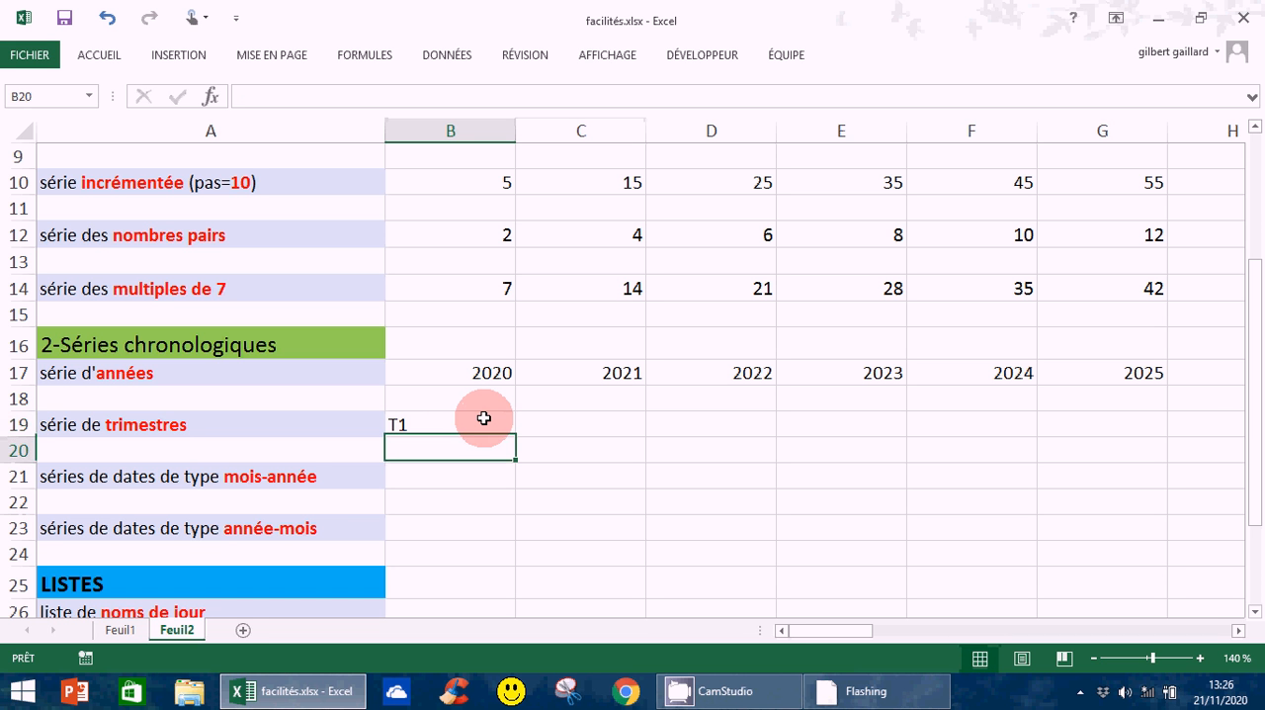
{"action": "left_click", "coordinate": [450, 425]}
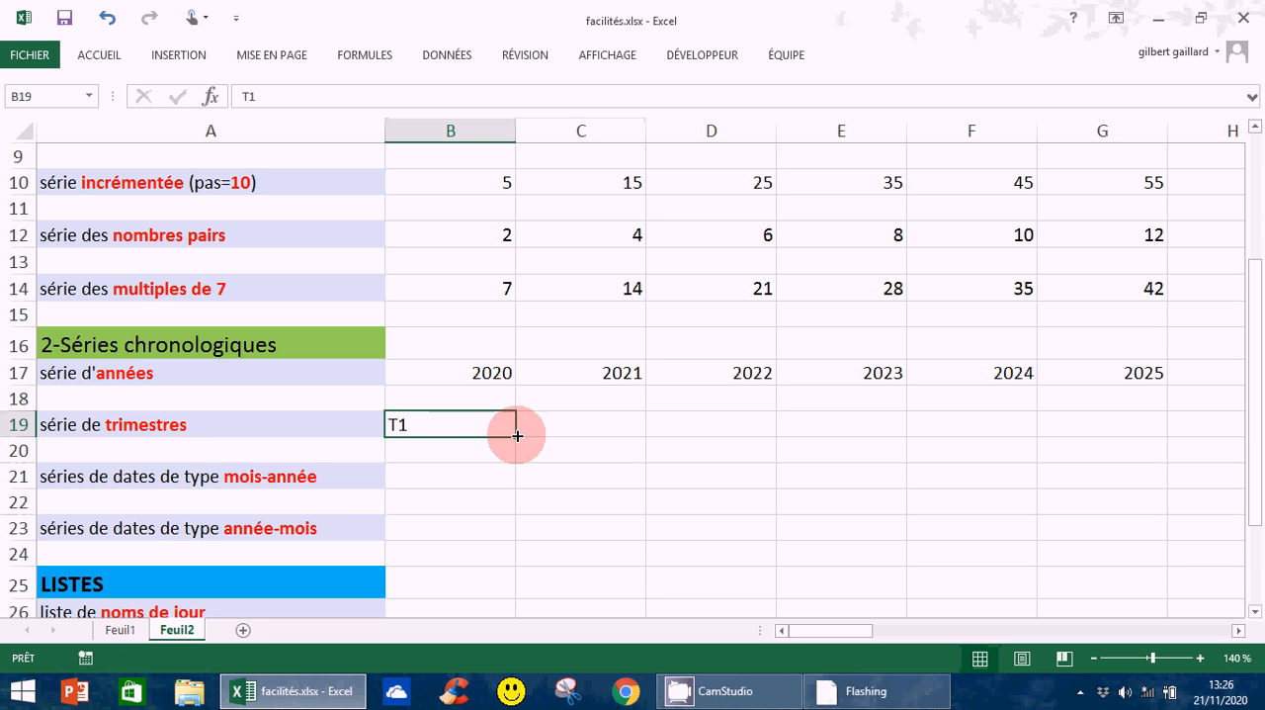
{"action": "left_click_drag", "start_coordinate": [517, 435], "coordinate": [1127, 450]}
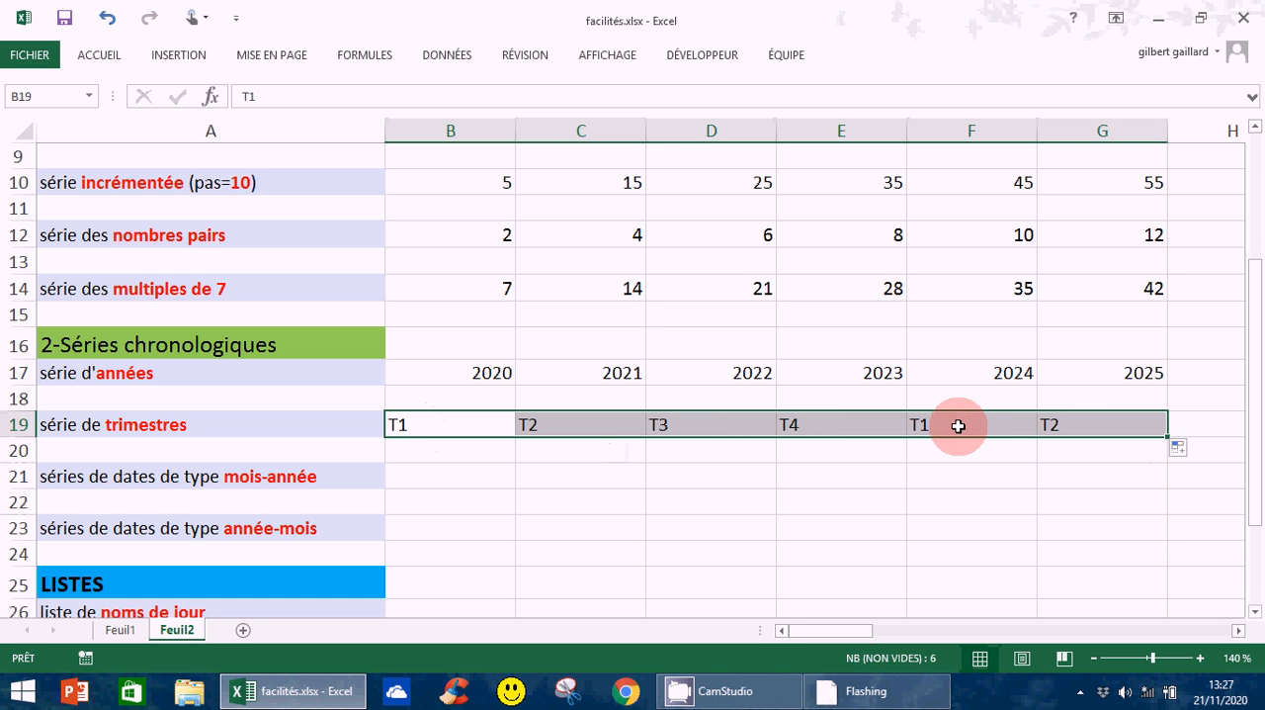
Replace the start value in B19 with a1 and fill it across to G19
{"action": "left_click", "coordinate": [420, 426]}
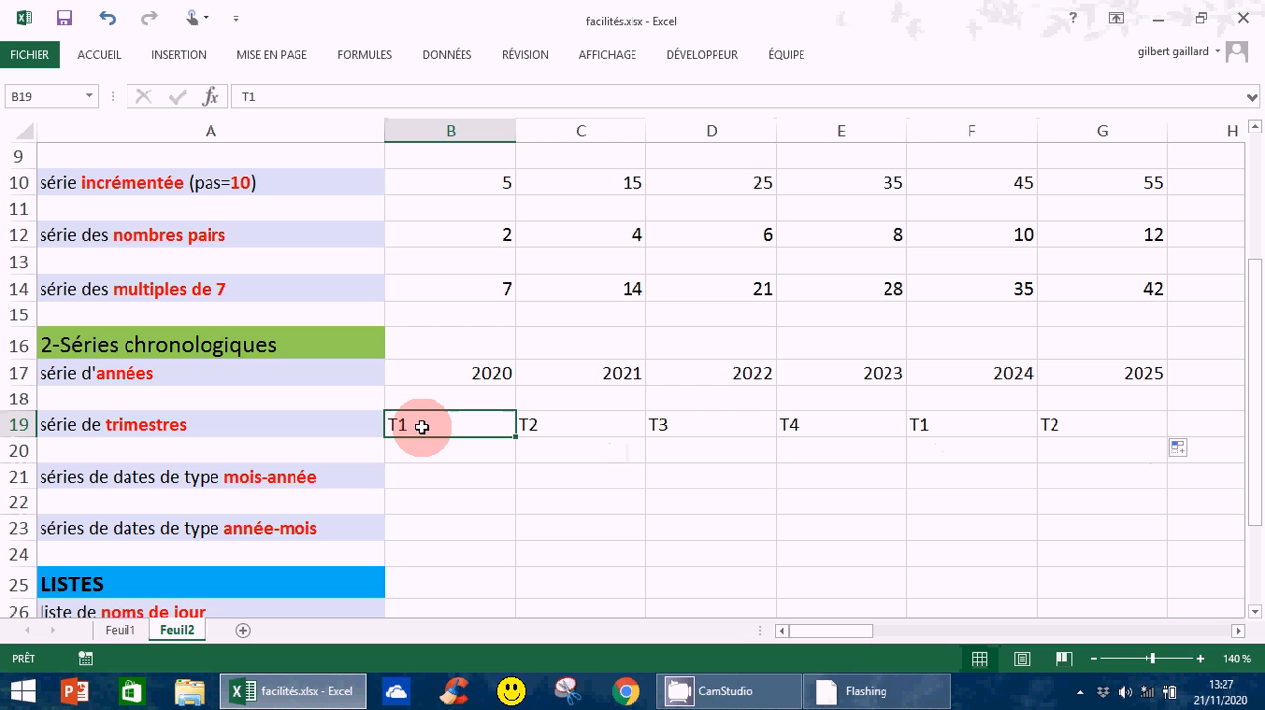
{"action": "type", "text": "a"}
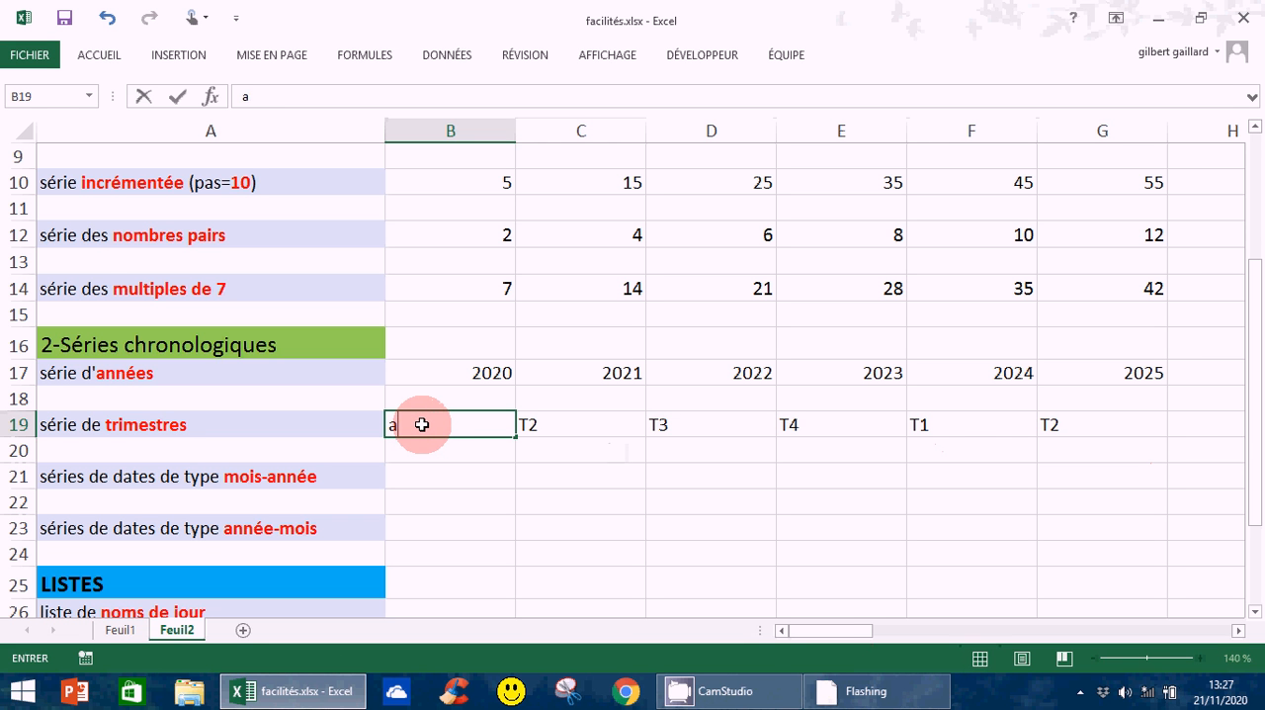
{"action": "type", "text": "1"}
{"action": "key", "text": "Return"}
{"action": "left_click", "coordinate": [416, 423]}
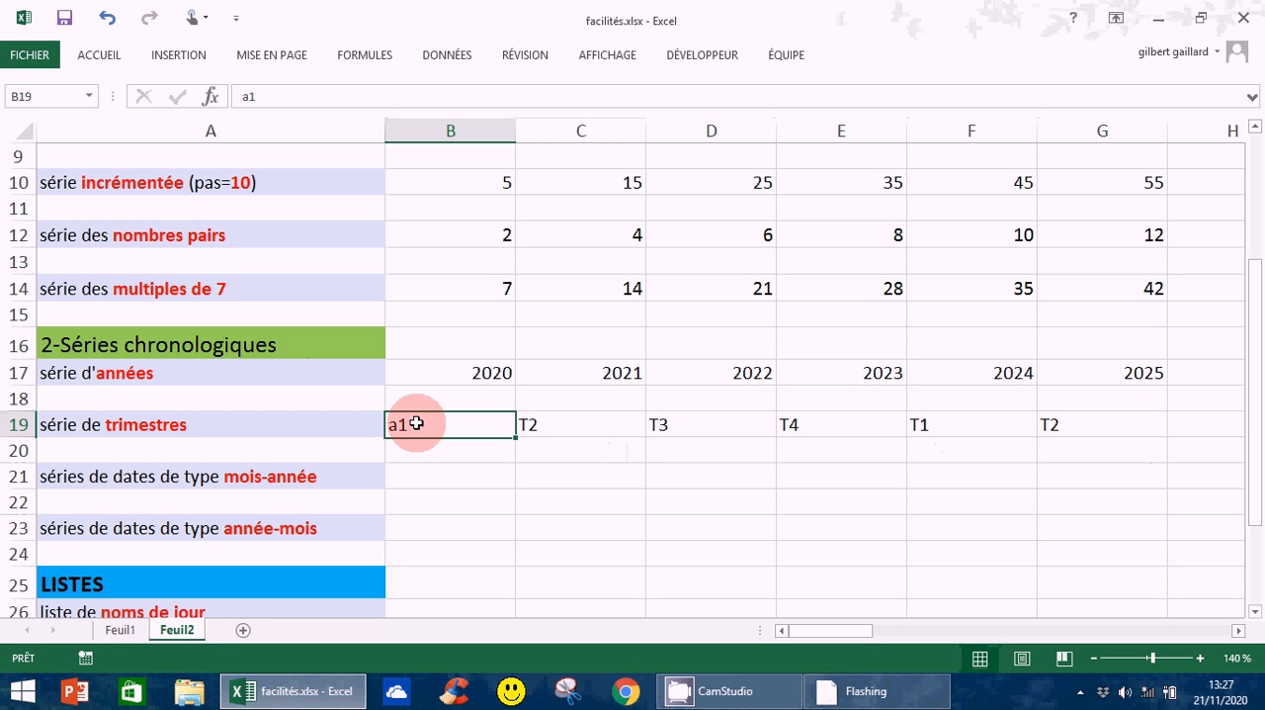
{"action": "left_click_drag", "start_coordinate": [515, 437], "coordinate": [1057, 478]}
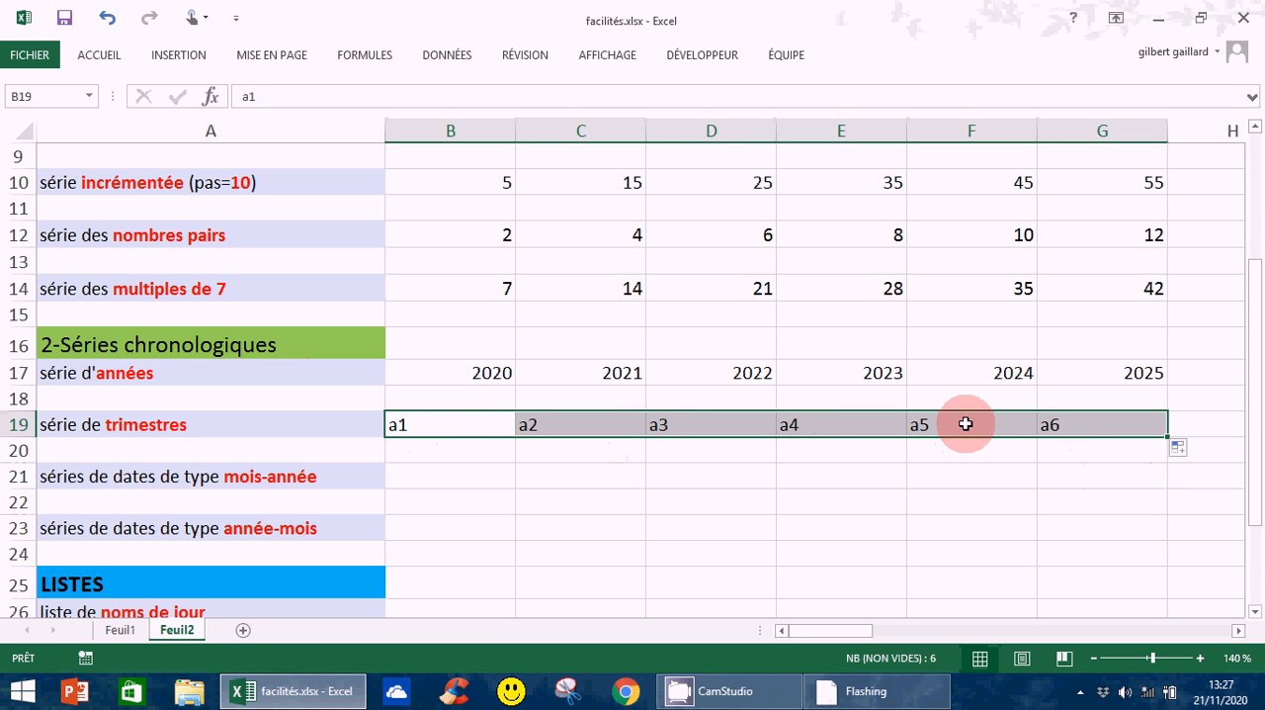
Set B19 to Trimestre 1 and extend the quarter series from that cell across to G19
{"action": "left_click", "coordinate": [412, 424]}
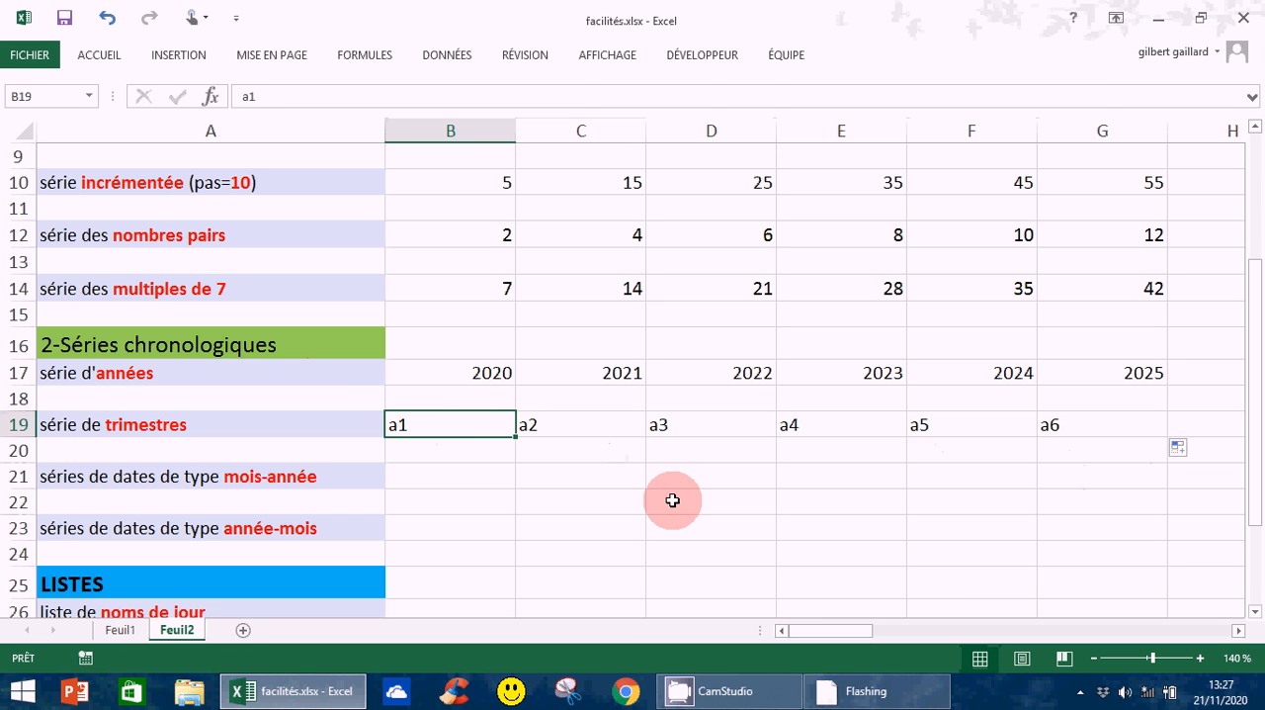
{"action": "type", "text": "Trim"}
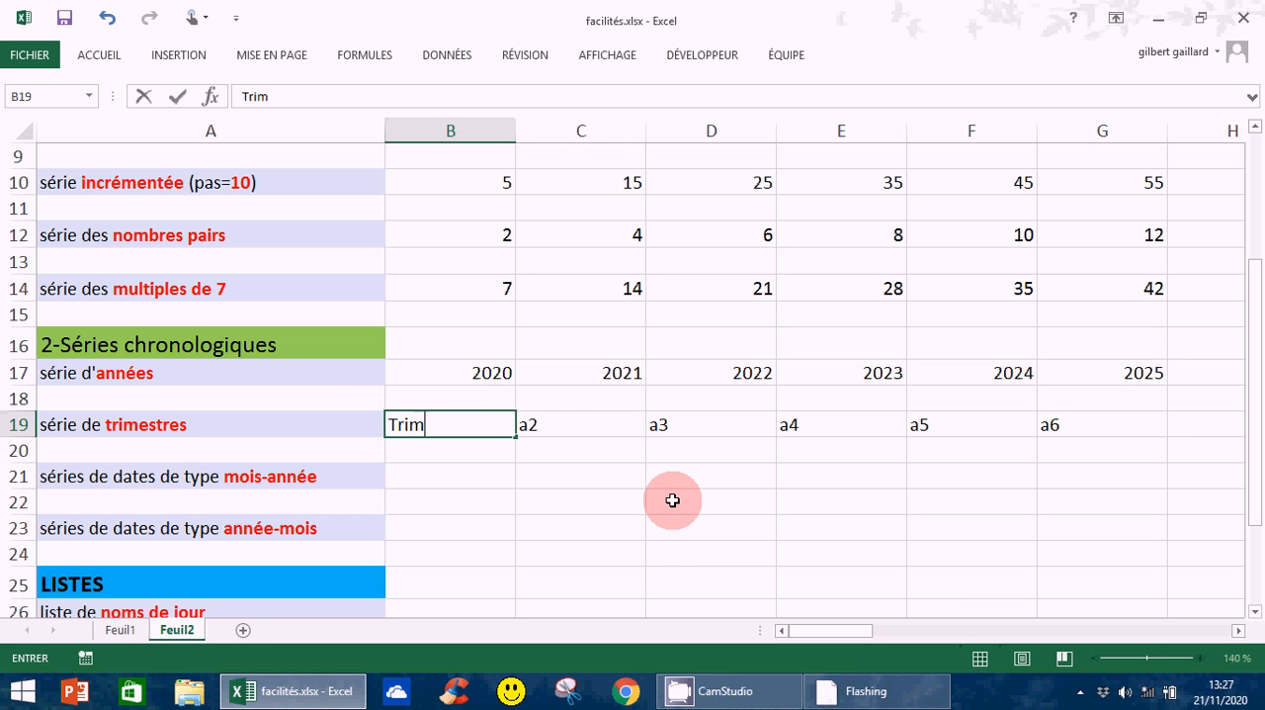
{"action": "type", "text": "estre 1"}
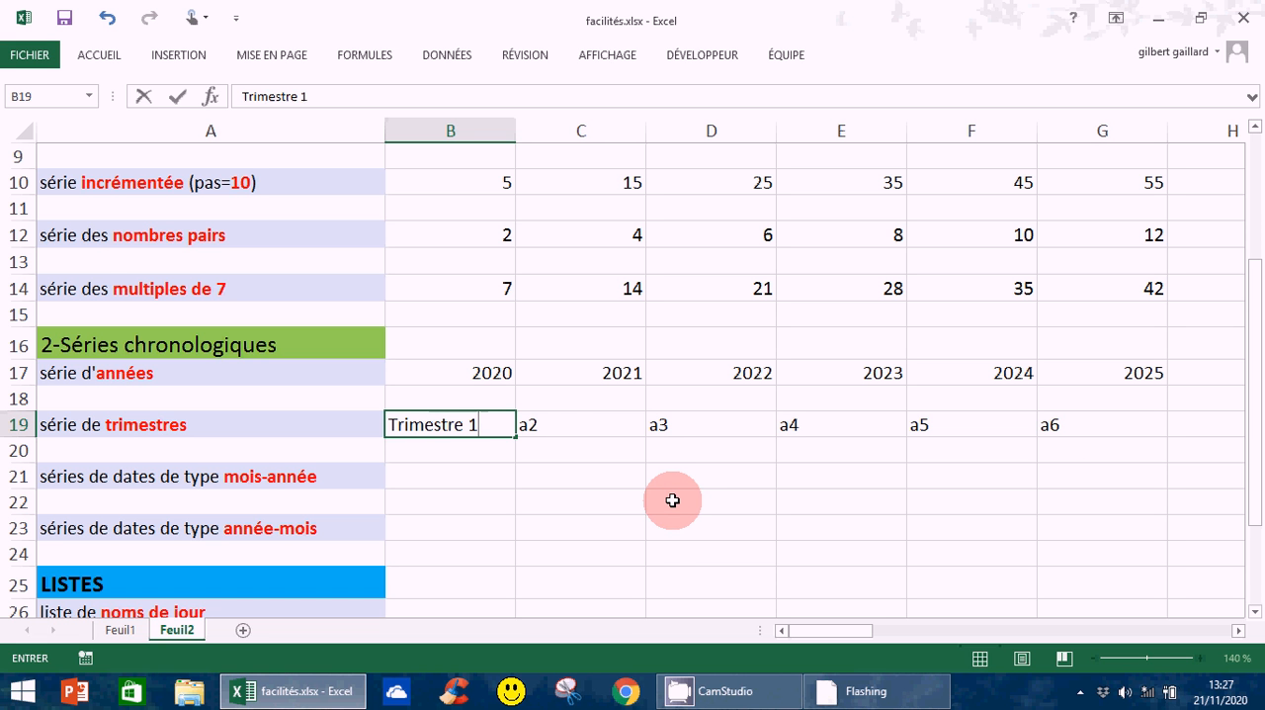
{"action": "key", "text": "Return"}
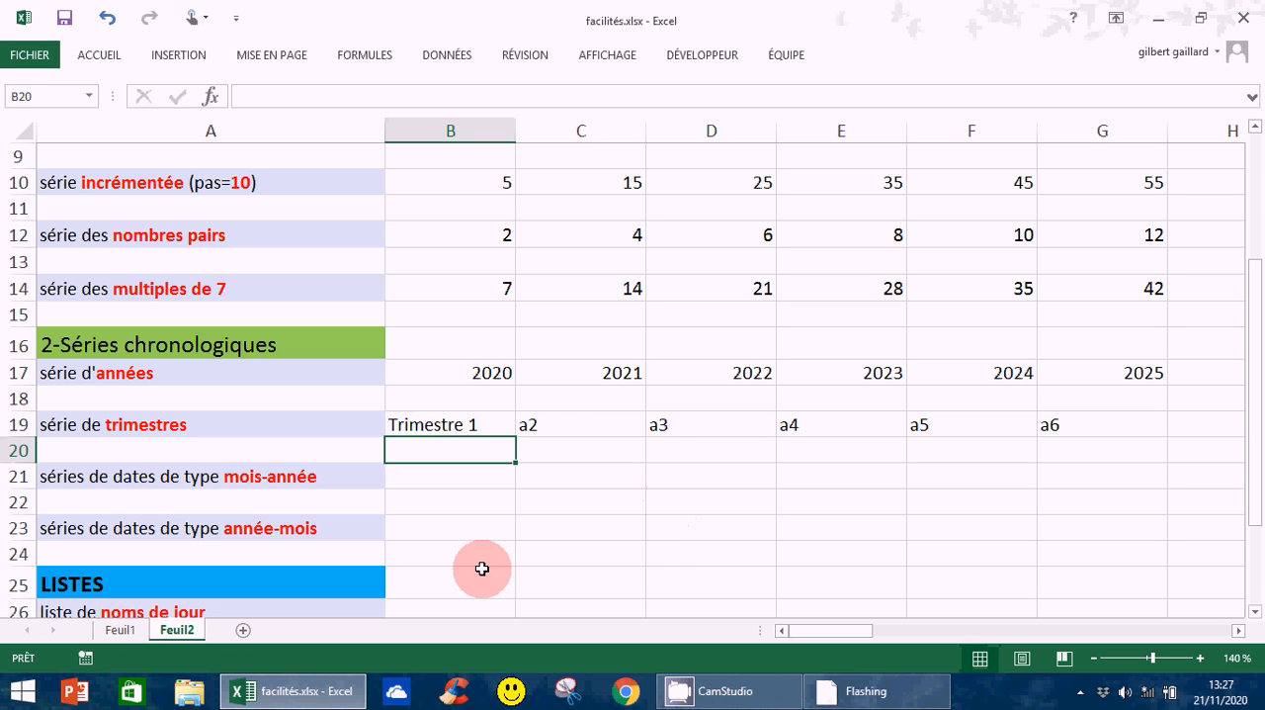
{"action": "left_click", "coordinate": [420, 425]}
{"action": "left_click_drag", "start_coordinate": [531, 435], "coordinate": [1111, 445]}
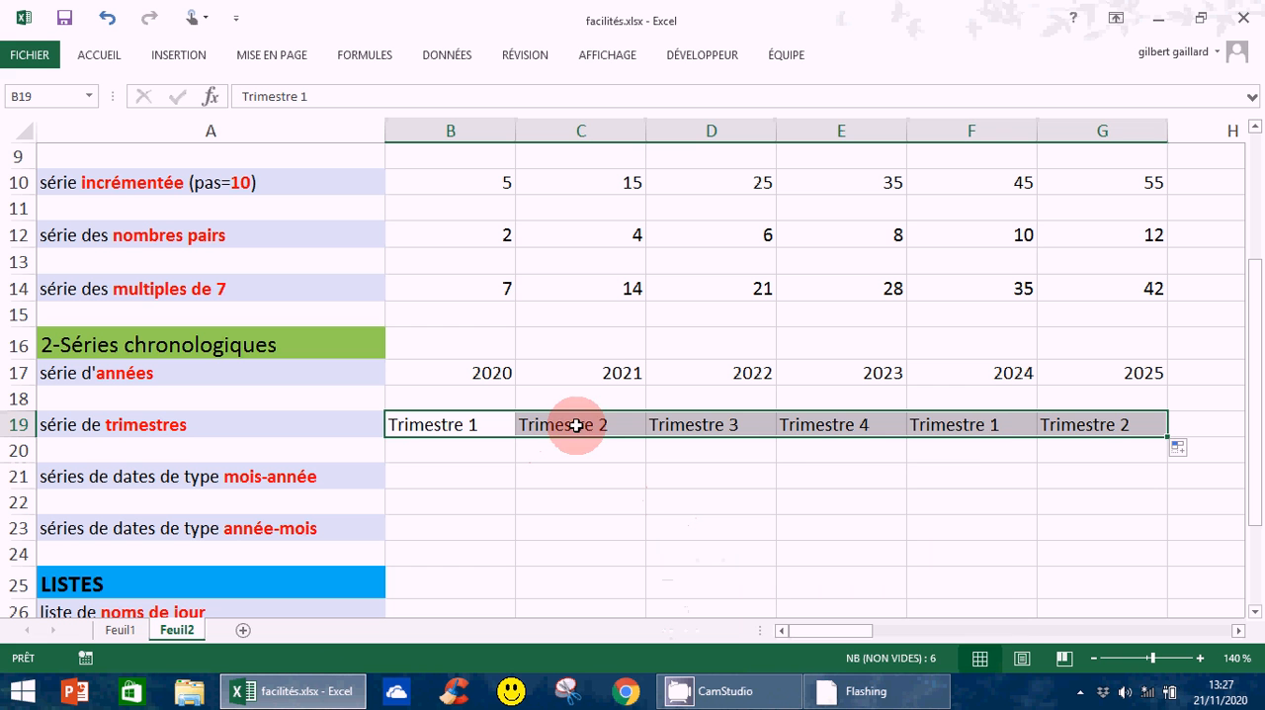
Enter the date janv-2020 in B21 as the first value of the month-year series
{"action": "left_click", "coordinate": [484, 475]}
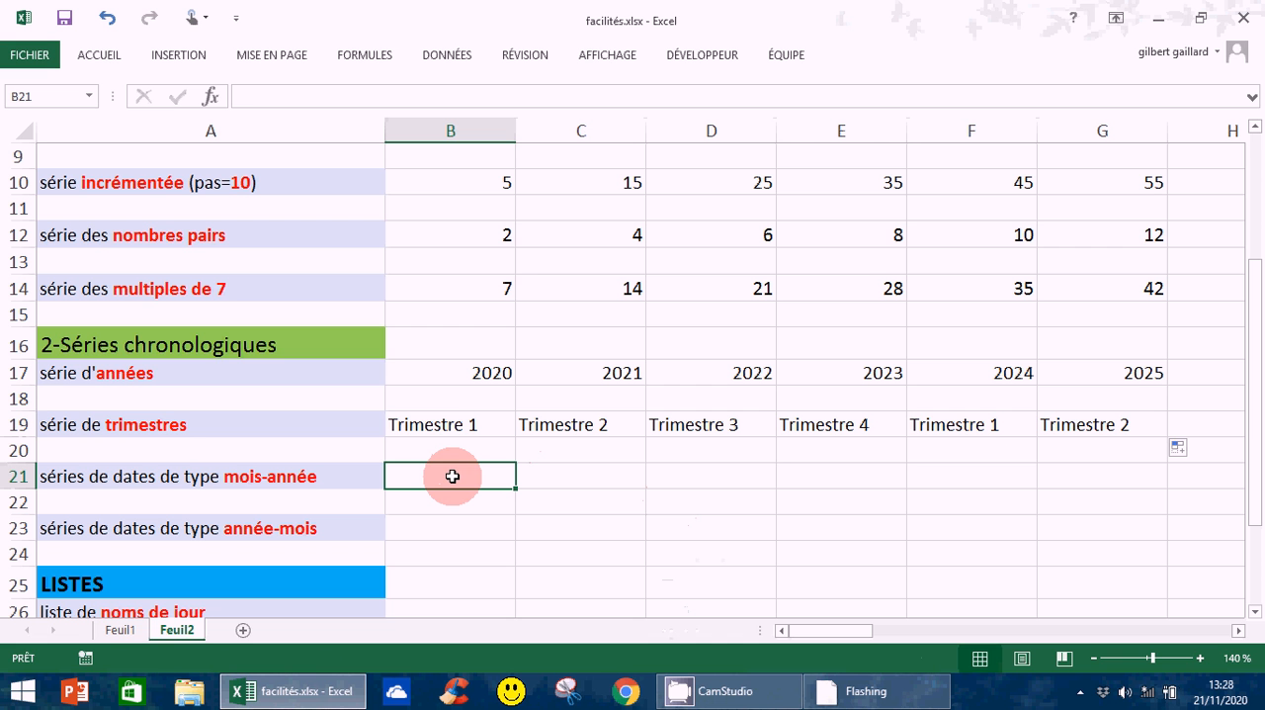
{"action": "type", "text": "ja"}
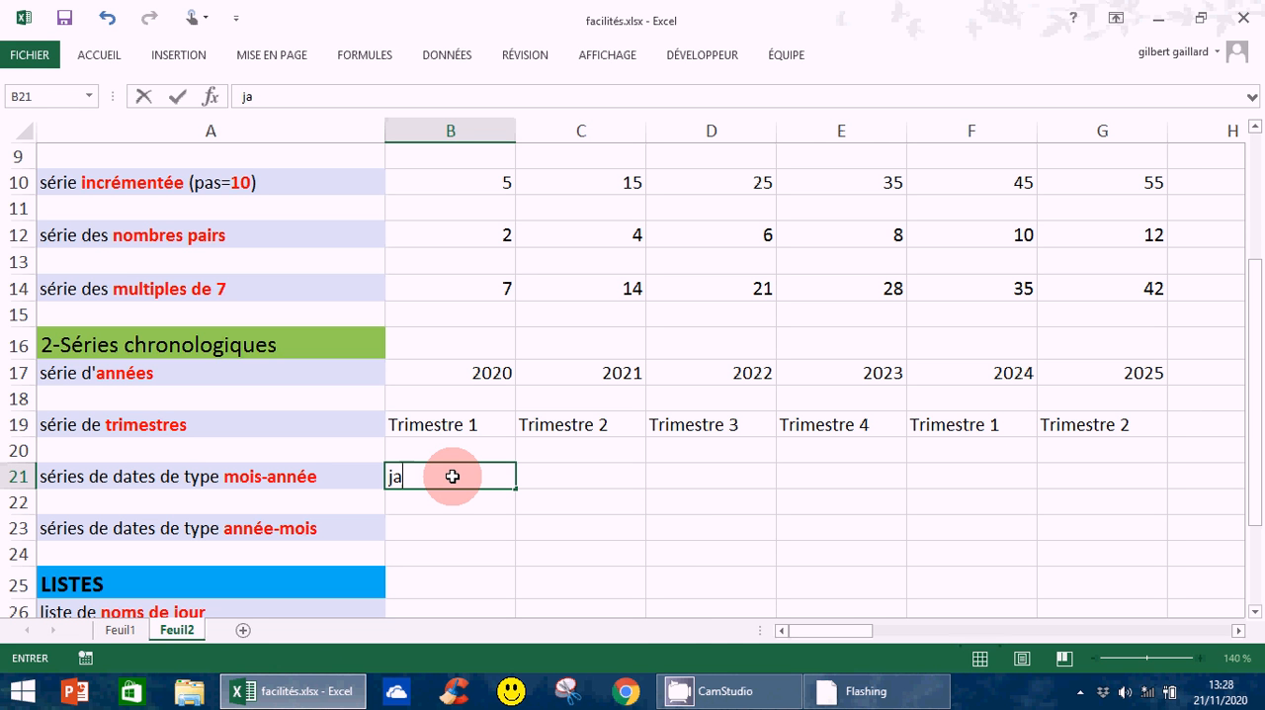
{"action": "type", "text": "nv-2020"}
{"action": "key", "text": "Return"}
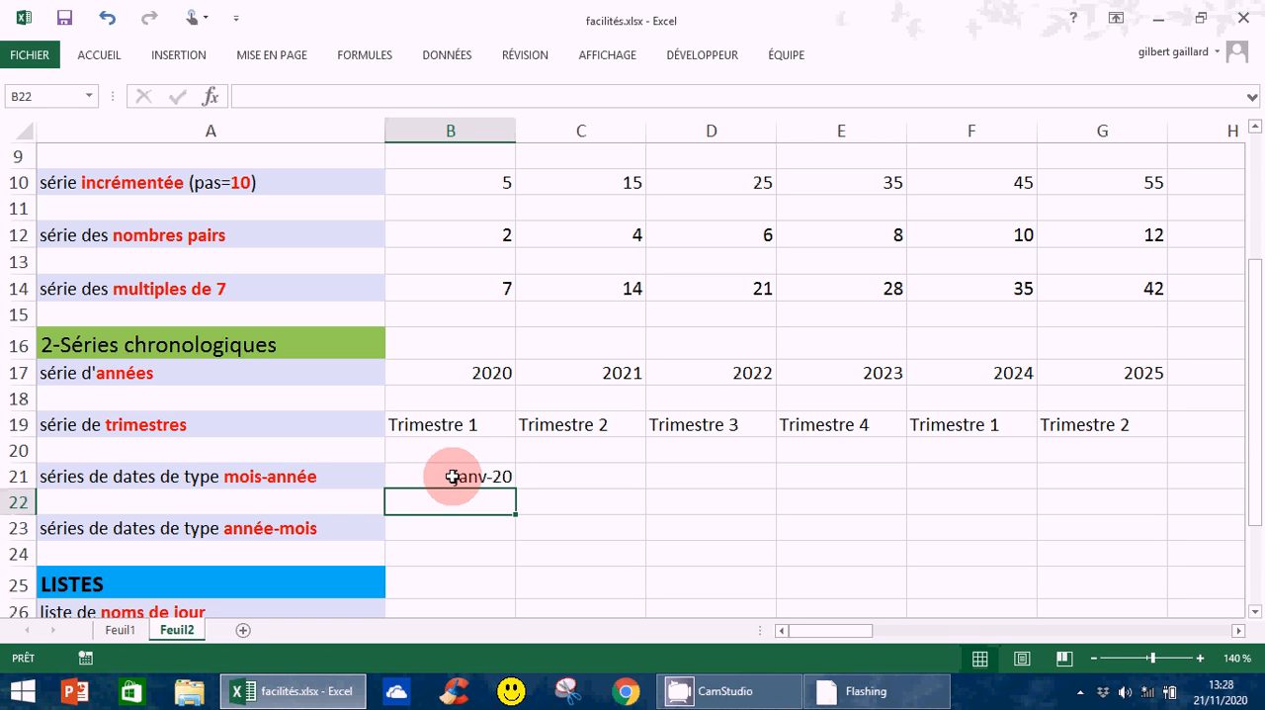
Apply the custom number format mmmm/aaaa to the date in B21
{"action": "left_click", "coordinate": [398, 476]}
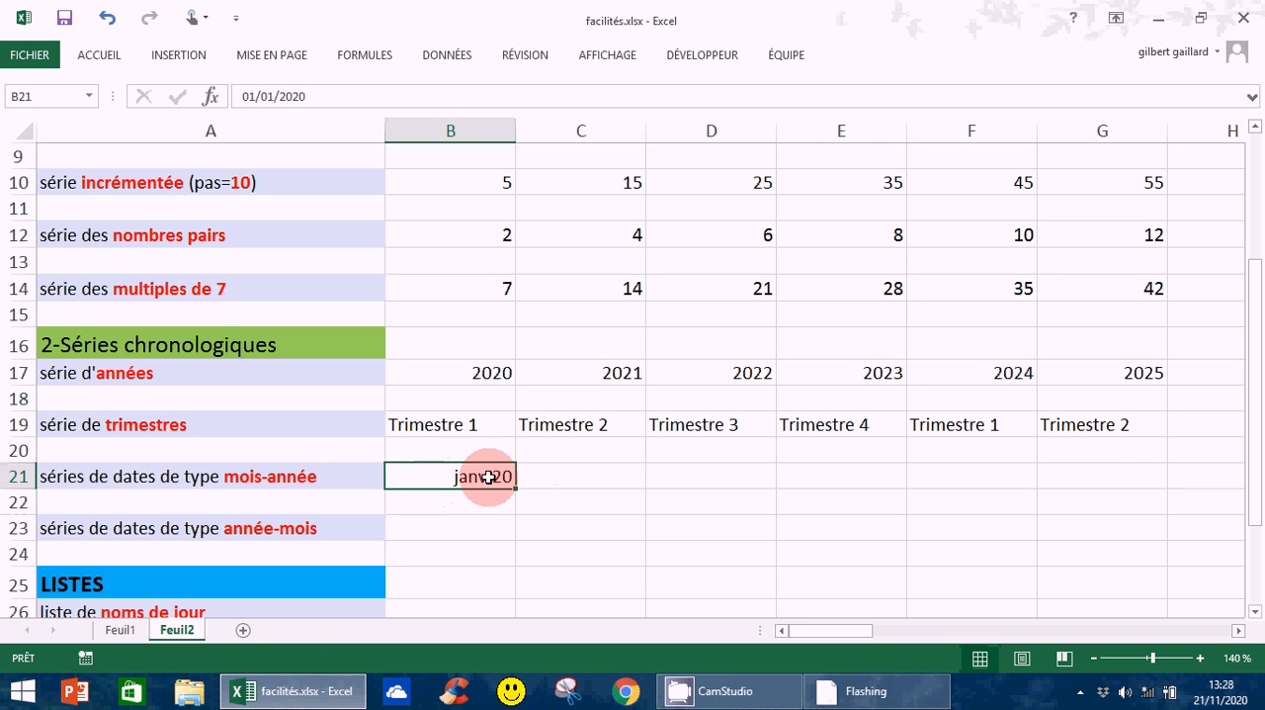
{"action": "left_click", "coordinate": [94, 55]}
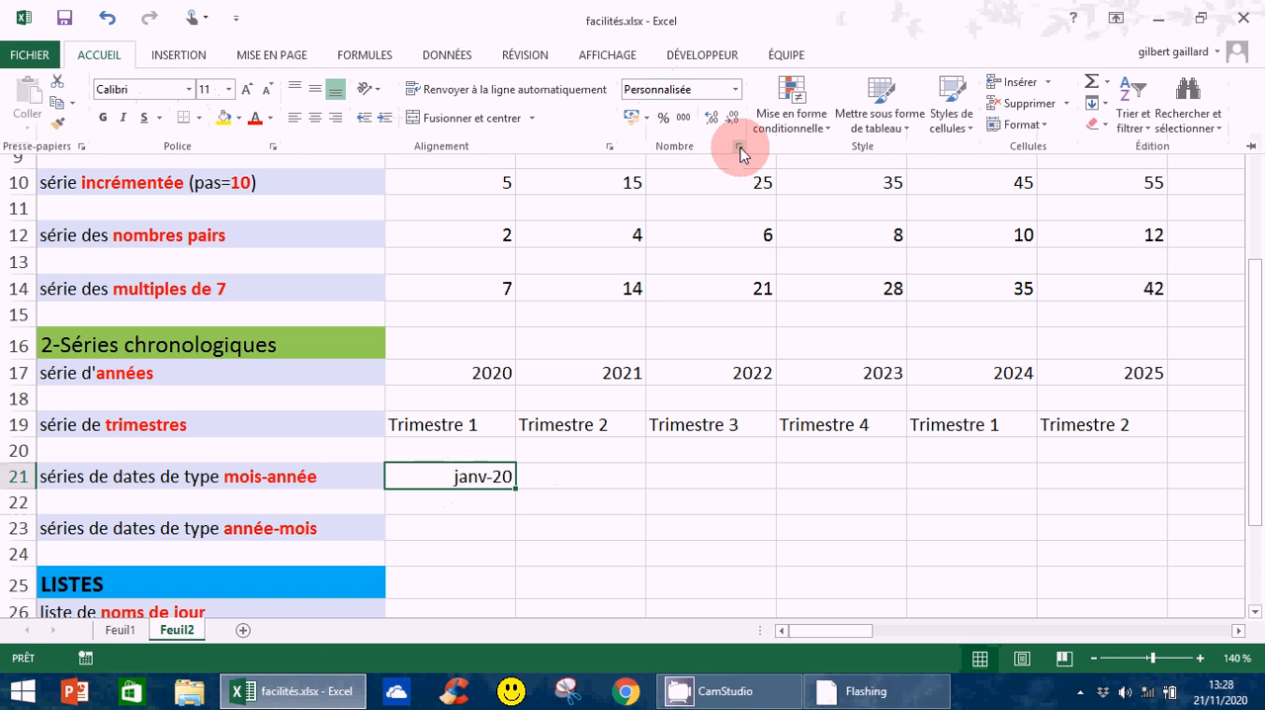
{"action": "left_click", "coordinate": [738, 148]}
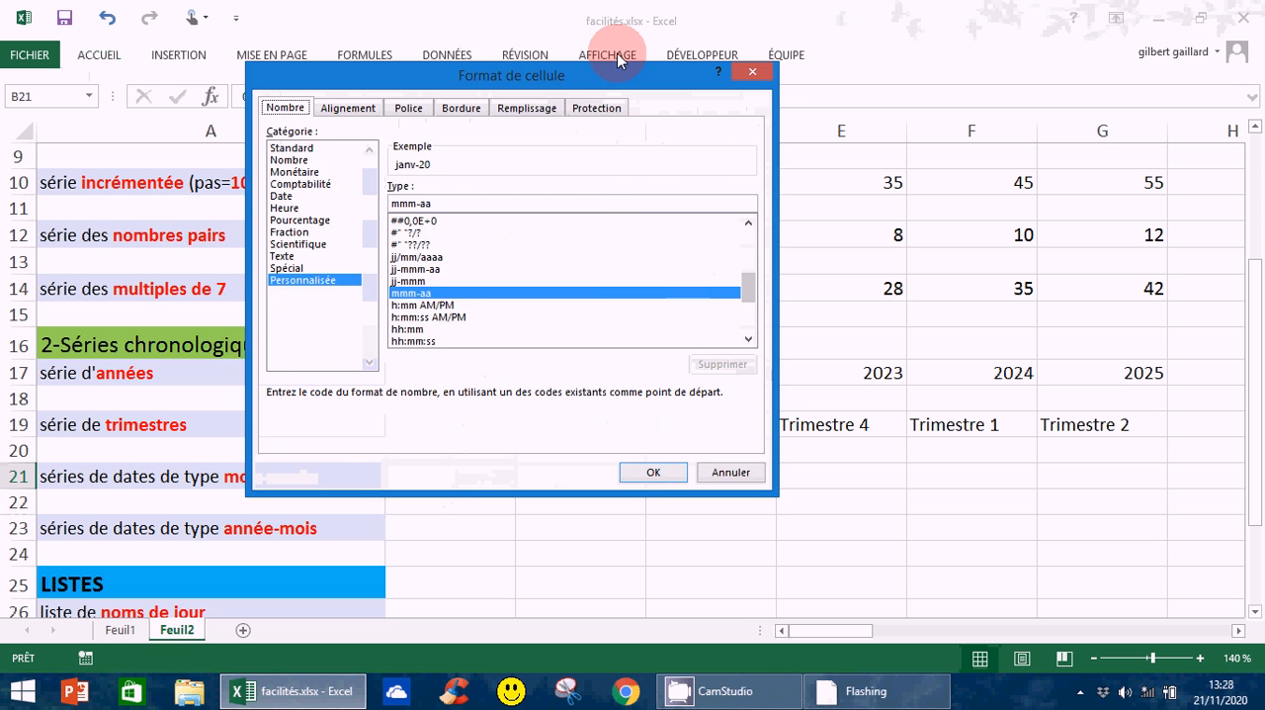
{"action": "left_click_drag", "start_coordinate": [645, 75], "coordinate": [581, 23]}
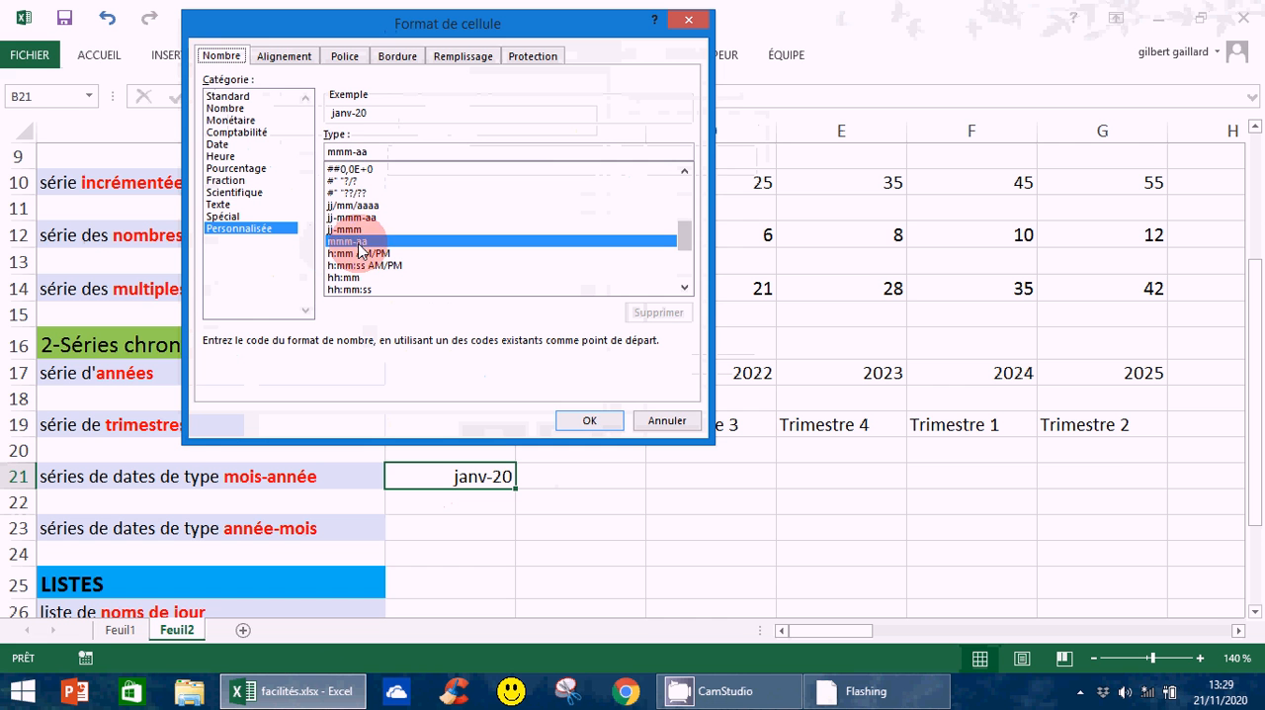
{"action": "left_click", "coordinate": [357, 154]}
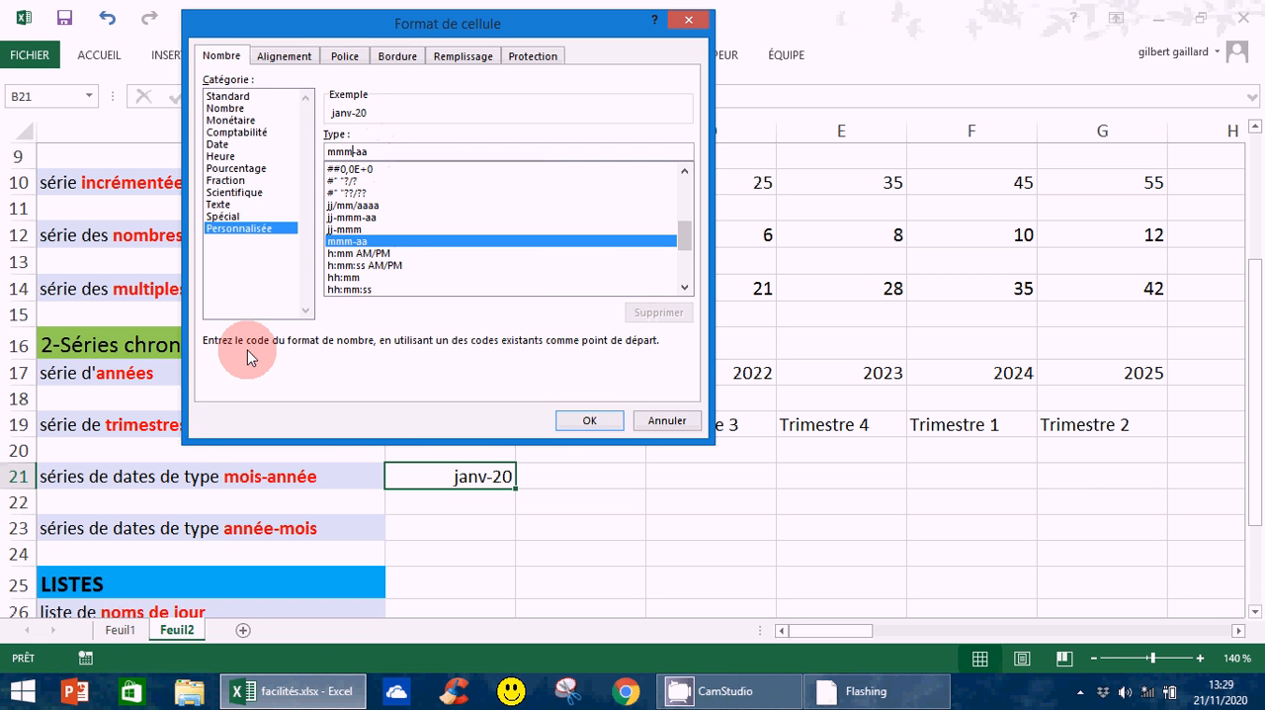
{"action": "type", "text": "m"}
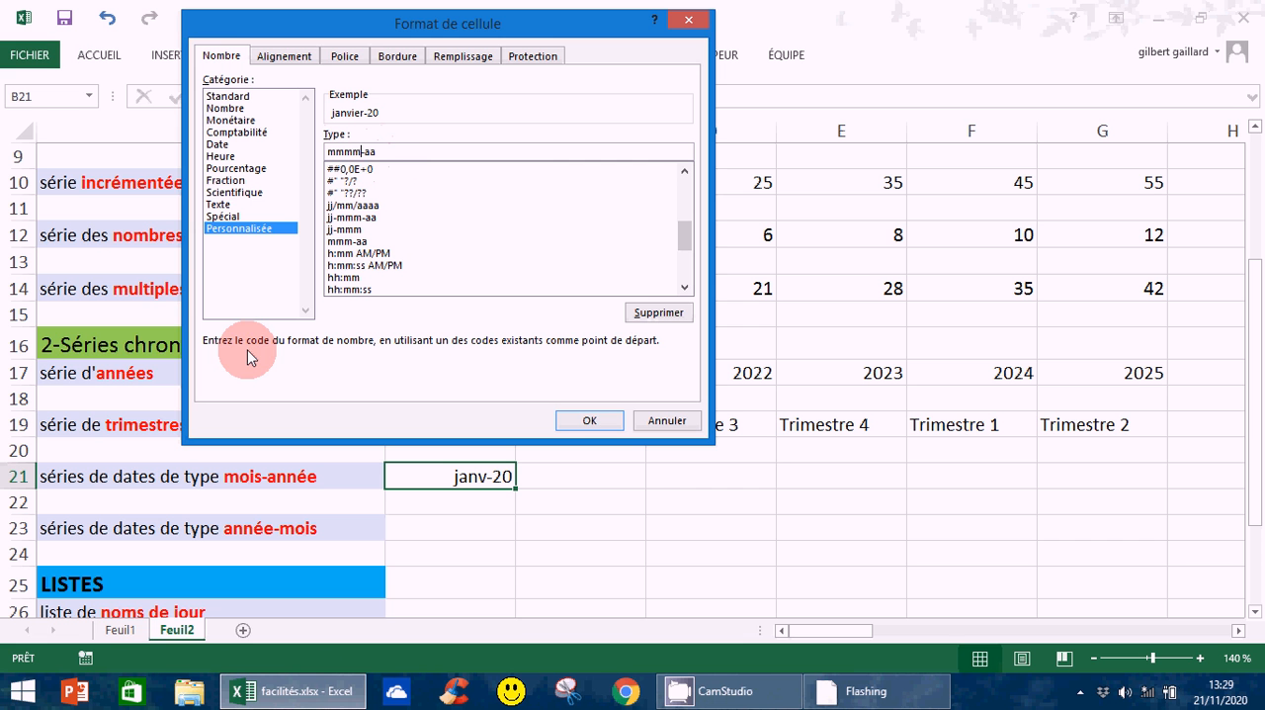
{"action": "left_click", "coordinate": [378, 152]}
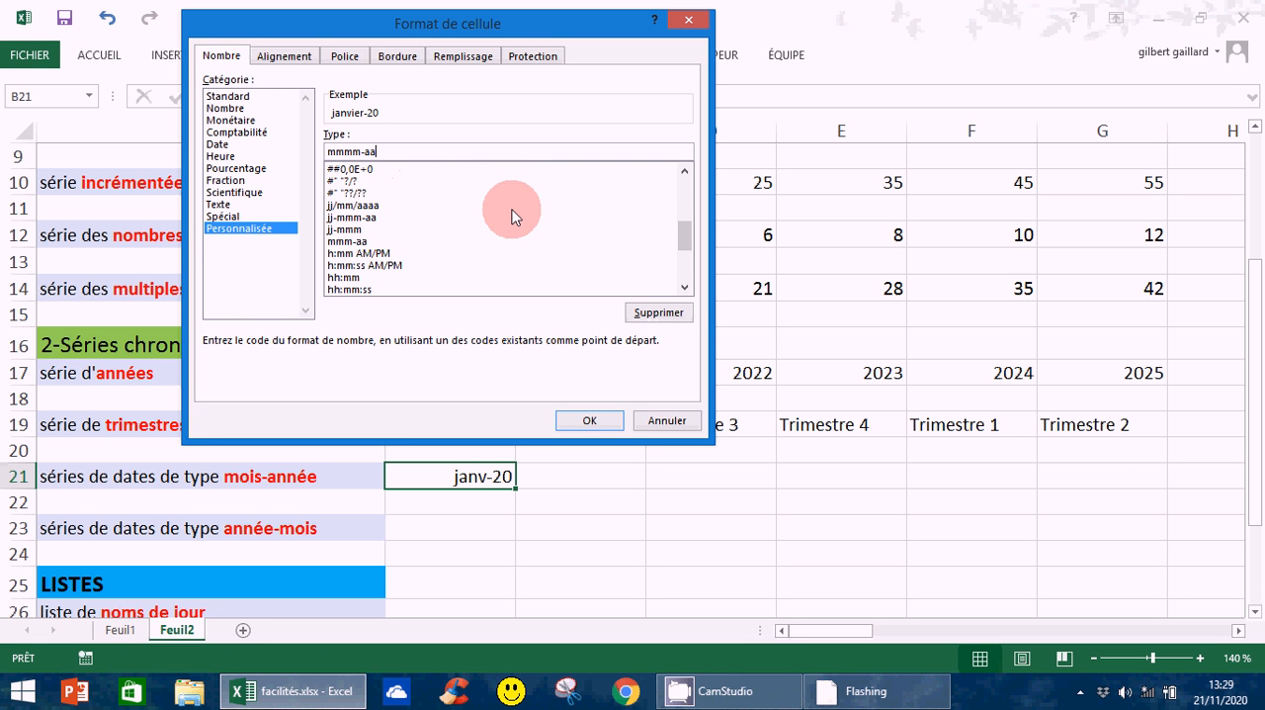
{"action": "type", "text": "aa"}
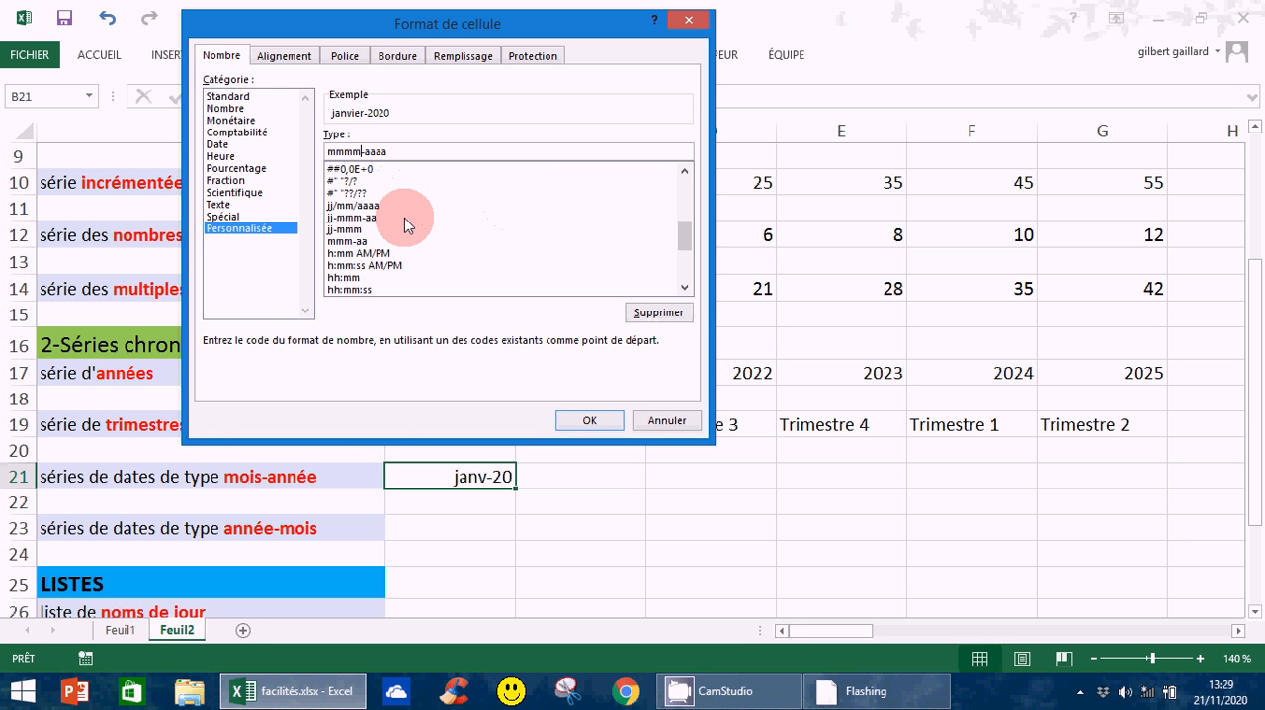
{"action": "type", "text": "/"}
{"action": "key", "text": "Delete"}
{"action": "left_click", "coordinate": [589, 420]}
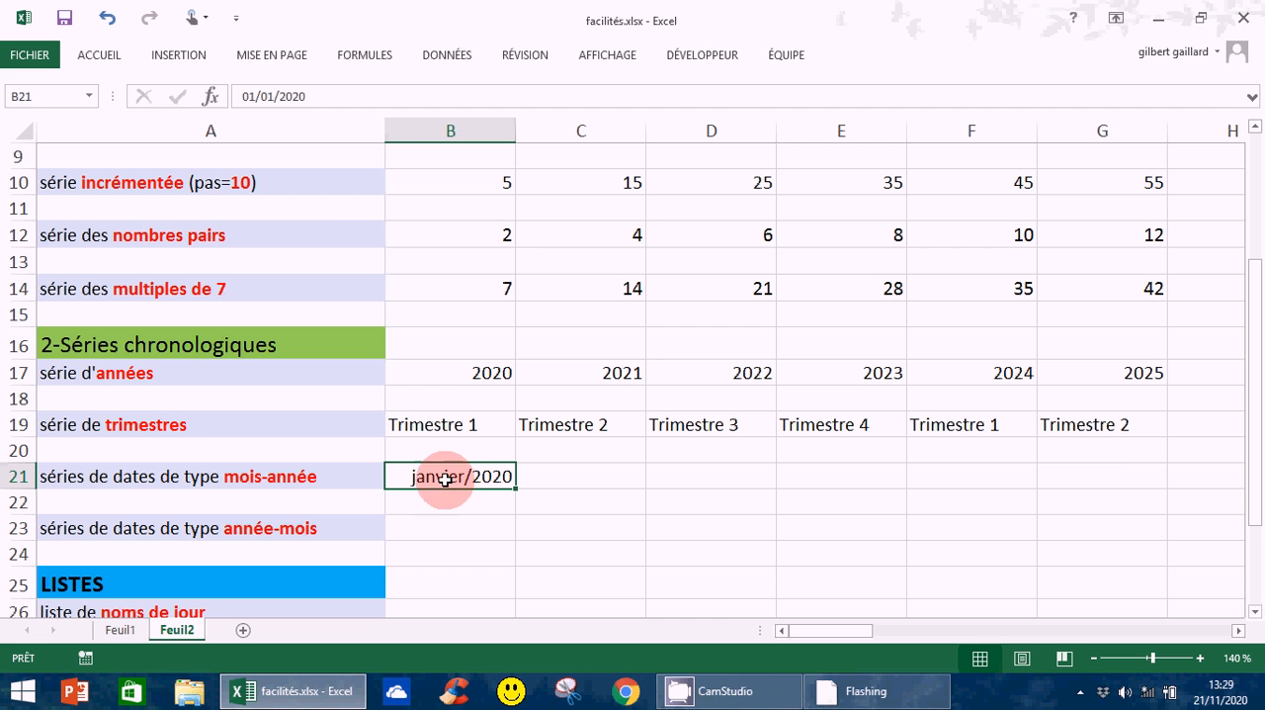
Extend the formatted date in B21 by one cell into C21
{"action": "left_click", "coordinate": [553, 479]}
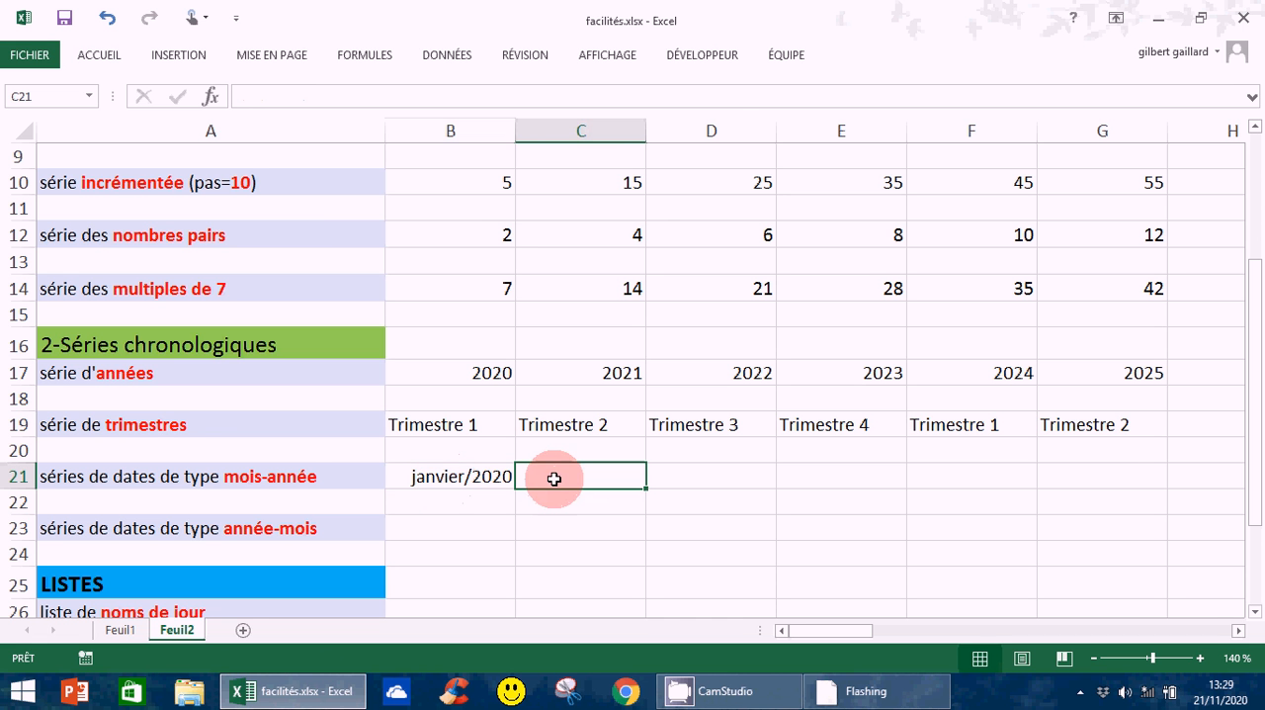
{"action": "left_click", "coordinate": [452, 479]}
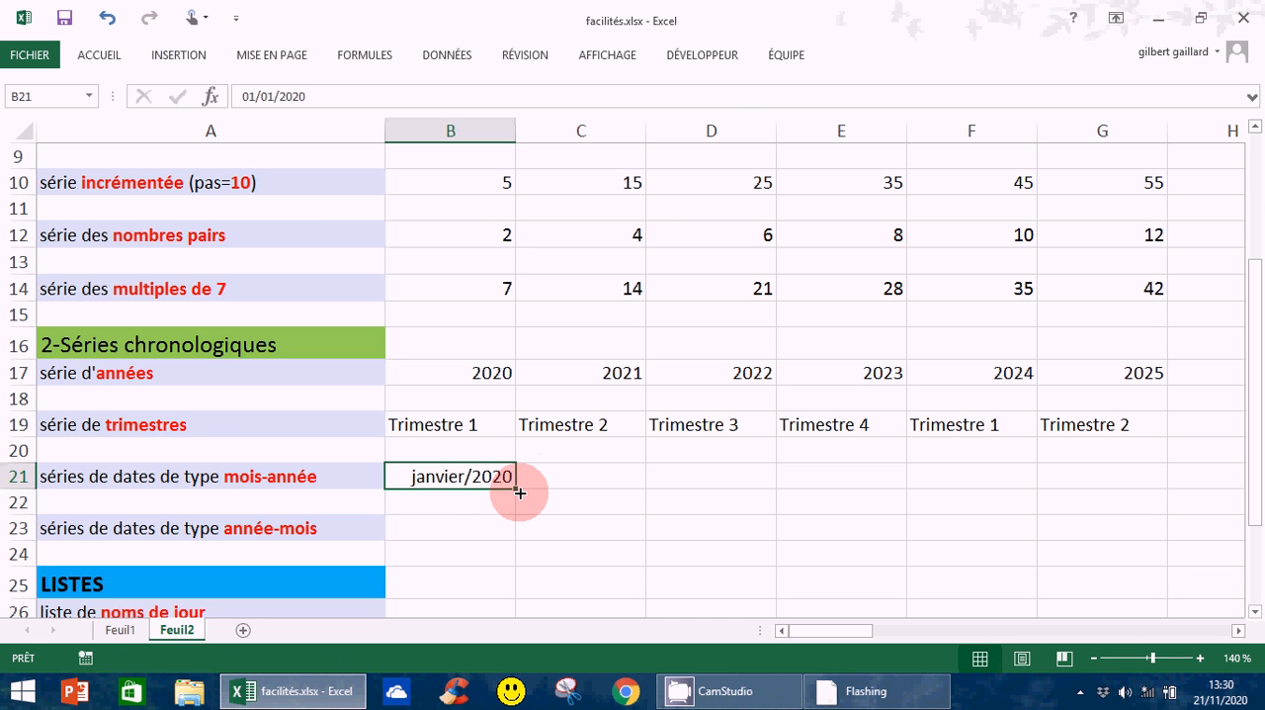
{"action": "left_click_drag", "start_coordinate": [519, 492], "coordinate": [612, 491]}
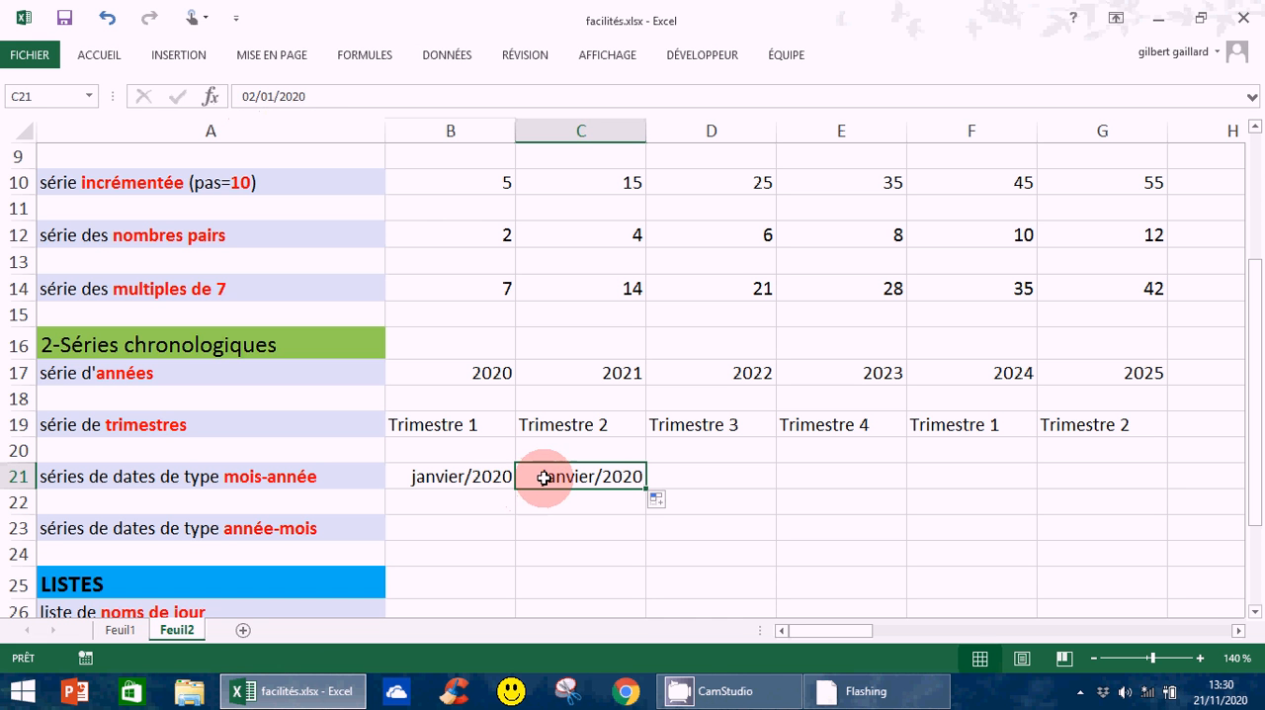
Replace the date in C21 with fév 2020 as the second value of the month-year series
{"action": "left_click_drag", "start_coordinate": [245, 96], "coordinate": [332, 98]}
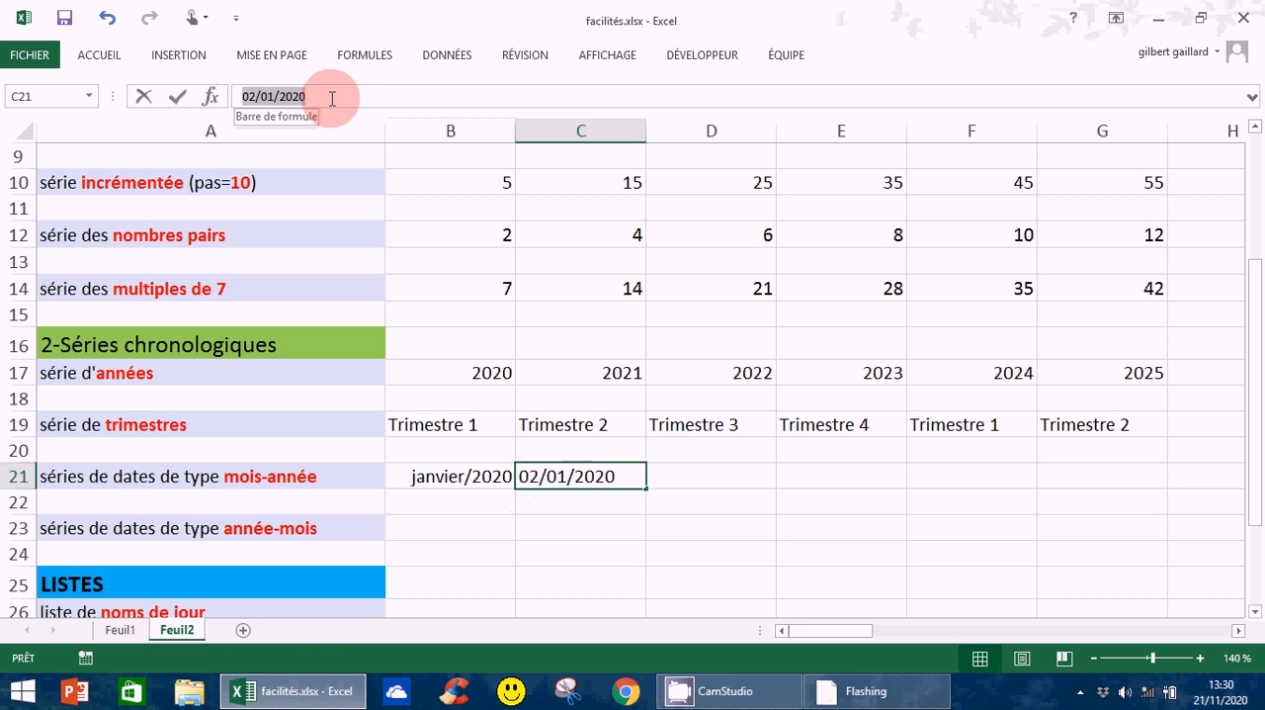
{"action": "type", "text": "f"}
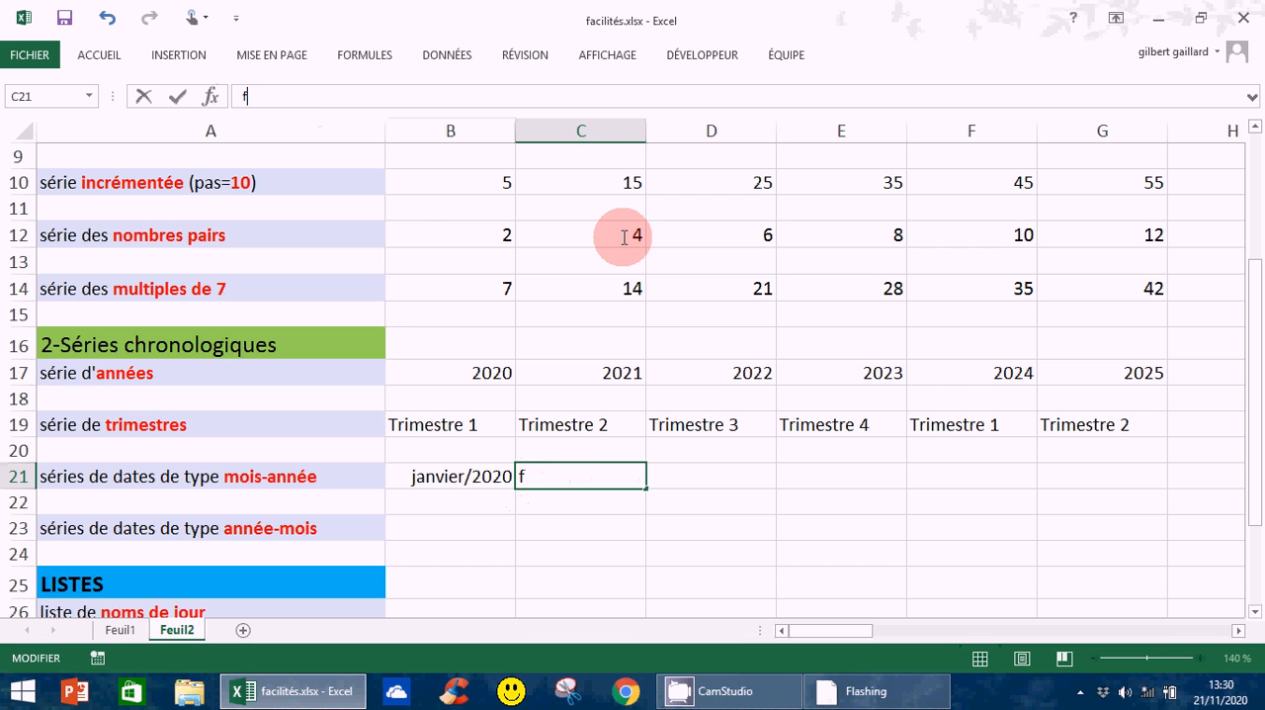
{"action": "type", "text": "év 2020"}
{"action": "key", "text": "Return"}
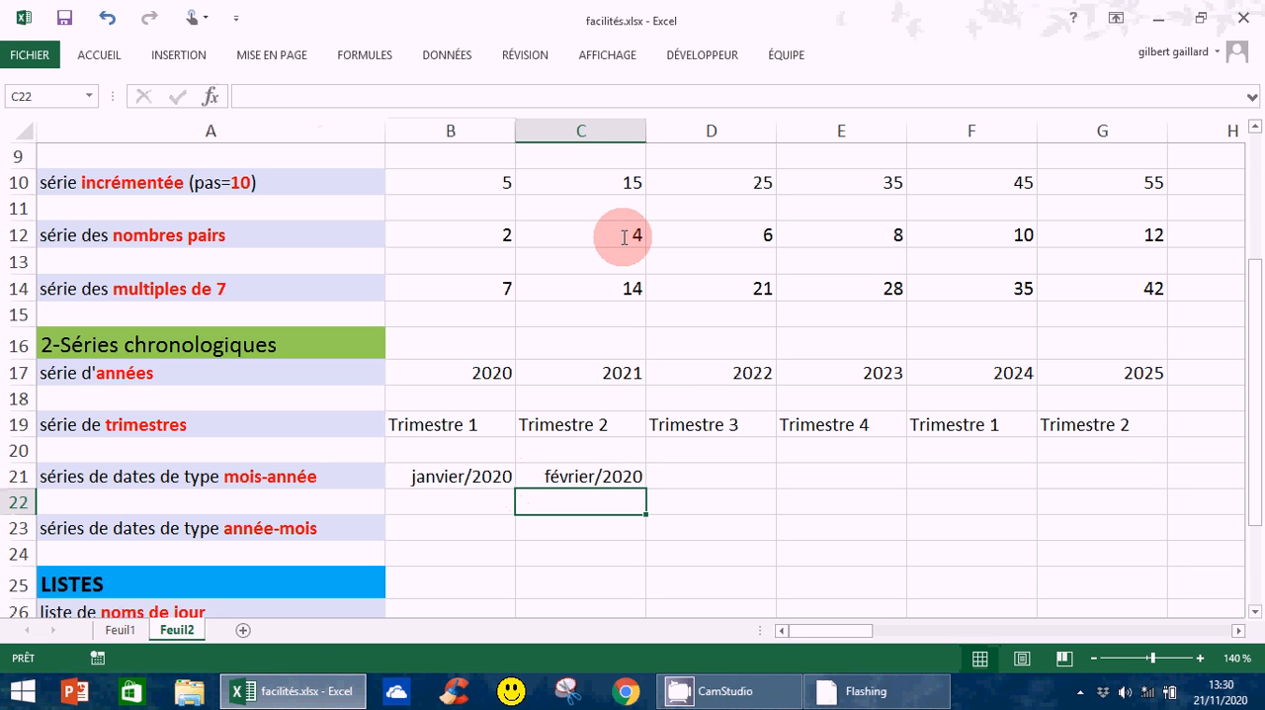
Extend the monthly series from the two start dates in B21:C21 across to V21 and check the change of year after December
{"action": "left_click", "coordinate": [606, 494]}
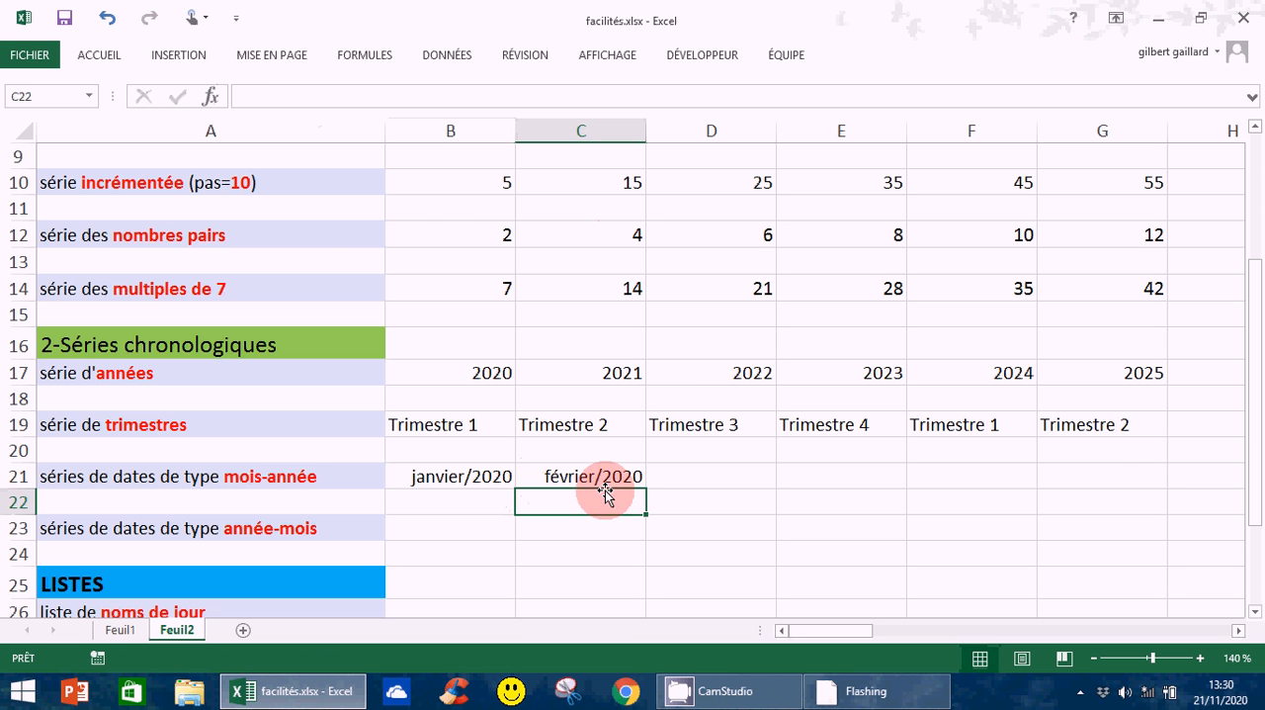
{"action": "left_click", "coordinate": [593, 479]}
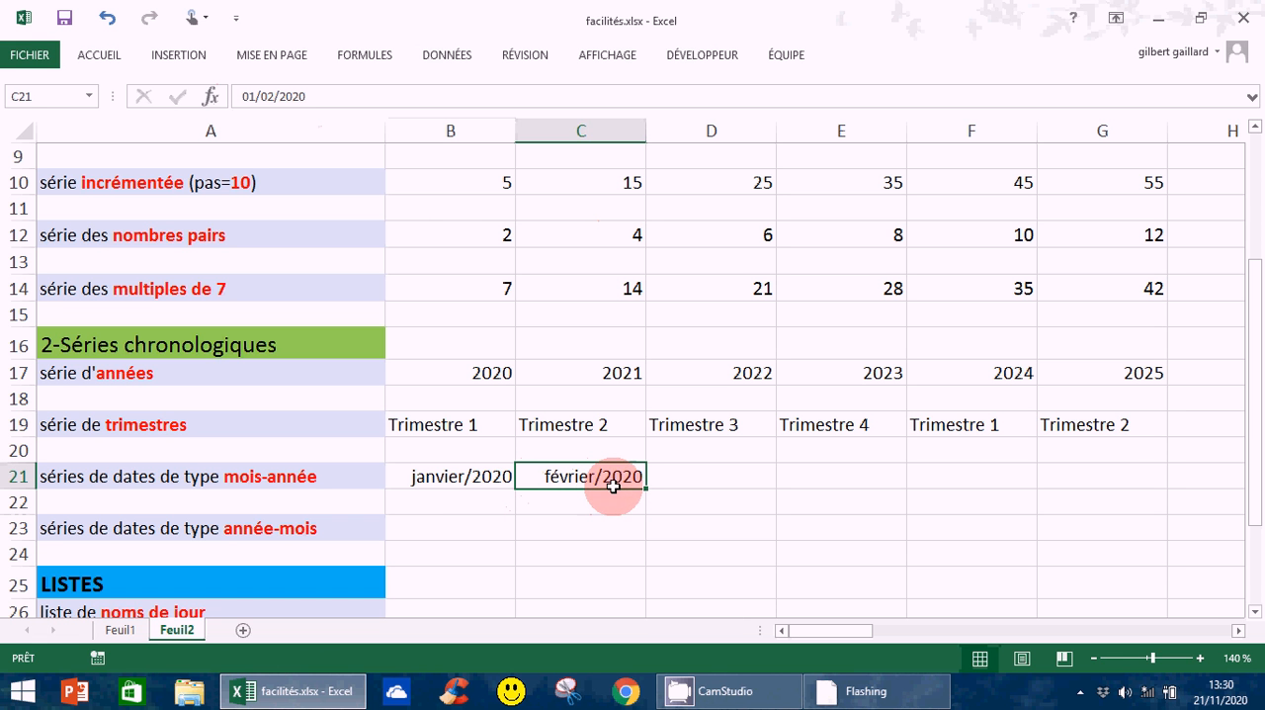
{"action": "left_click", "coordinate": [437, 478]}
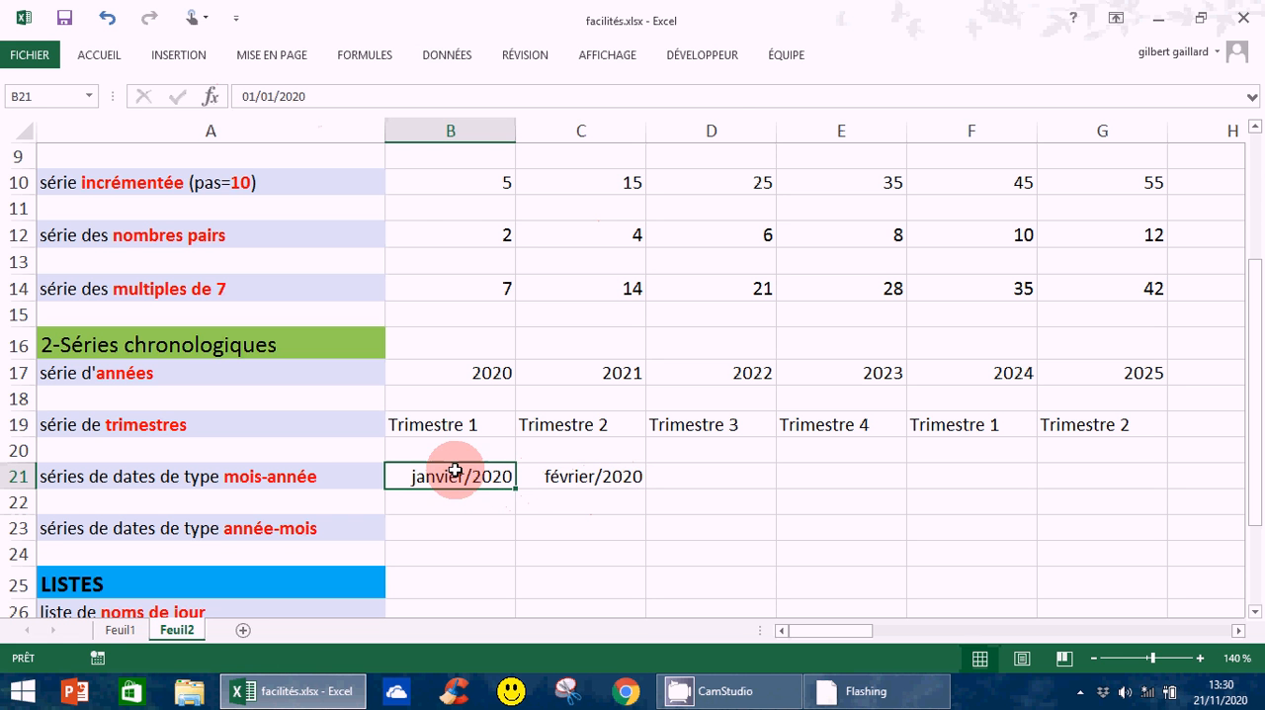
{"action": "left_click_drag", "start_coordinate": [449, 477], "coordinate": [1081, 486]}
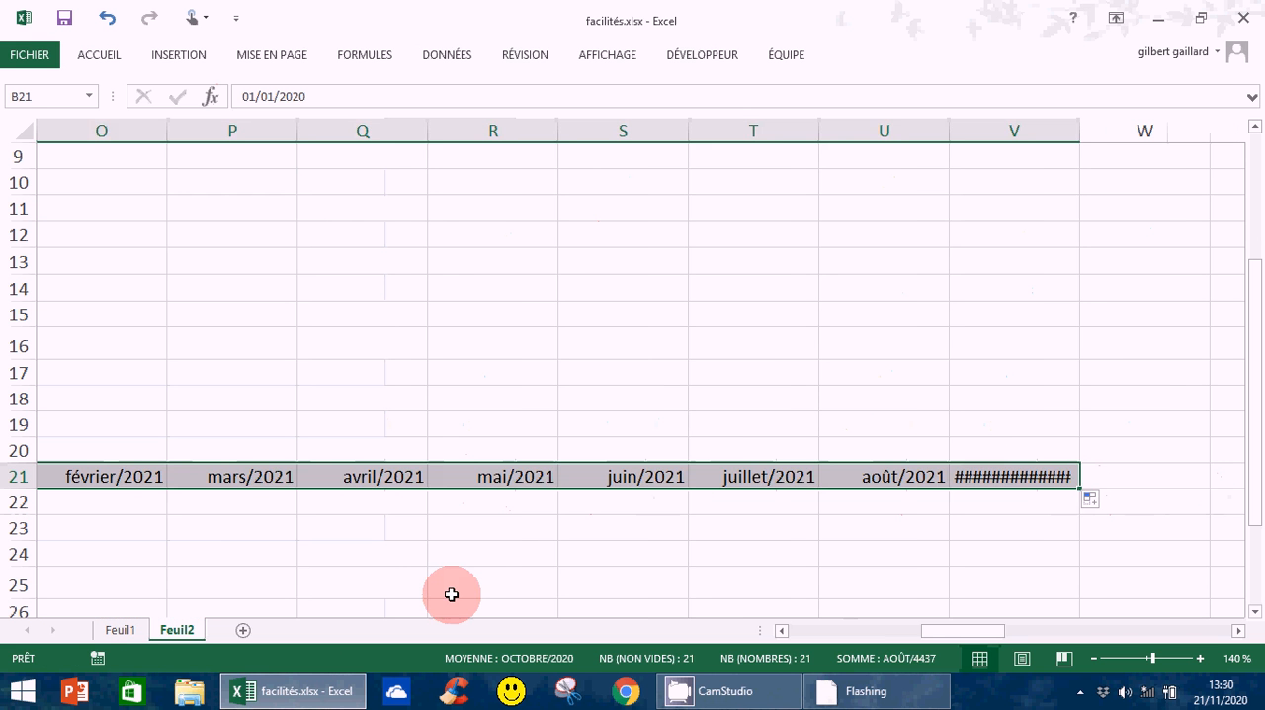
{"action": "left_click_drag", "start_coordinate": [973, 631], "coordinate": [917, 641]}
{"action": "left_click", "coordinate": [657, 476]}
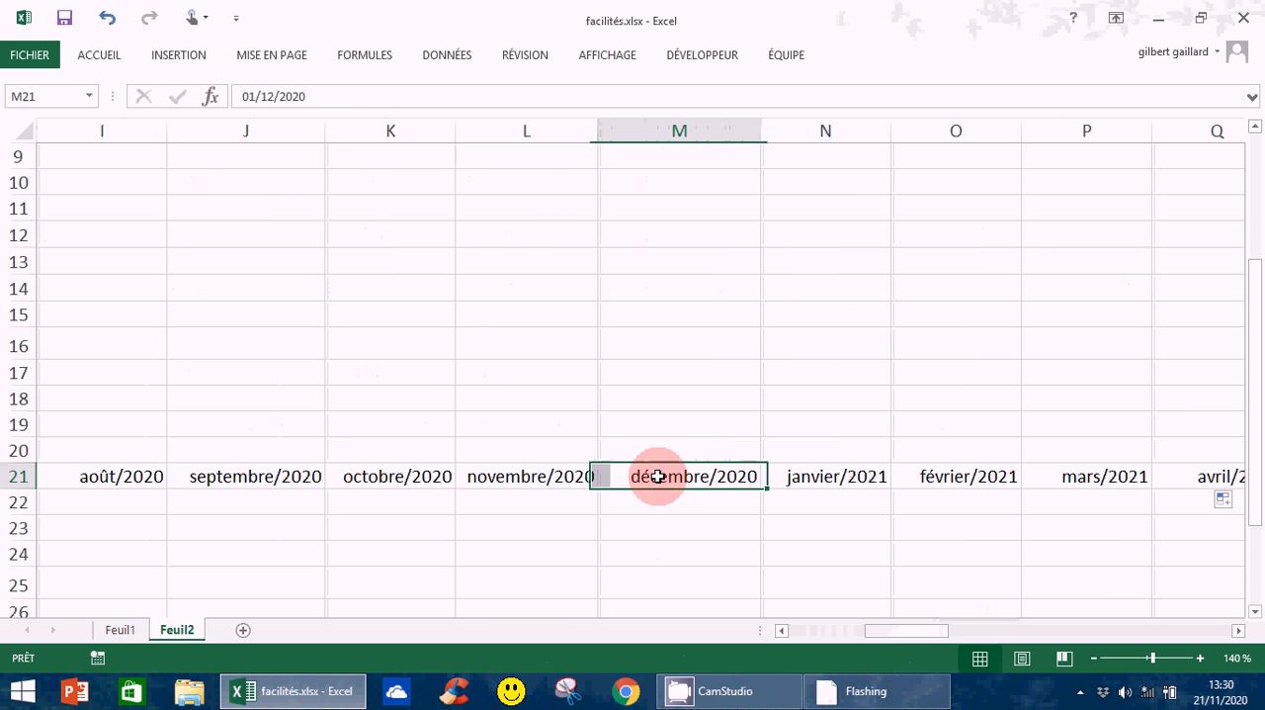
{"action": "left_click", "coordinate": [860, 486]}
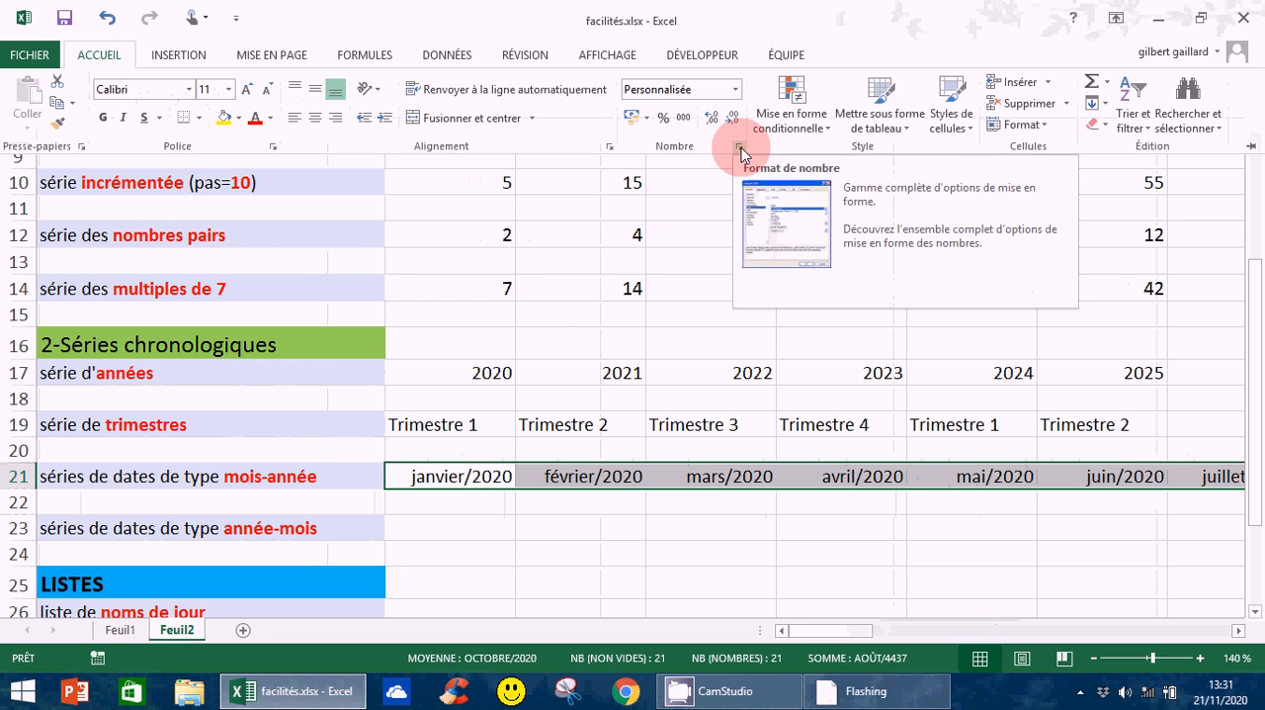
Change the custom number format of the month-year series B21:V21 to mmmm aaaa, with a space as separator
{"action": "left_click", "coordinate": [741, 149]}
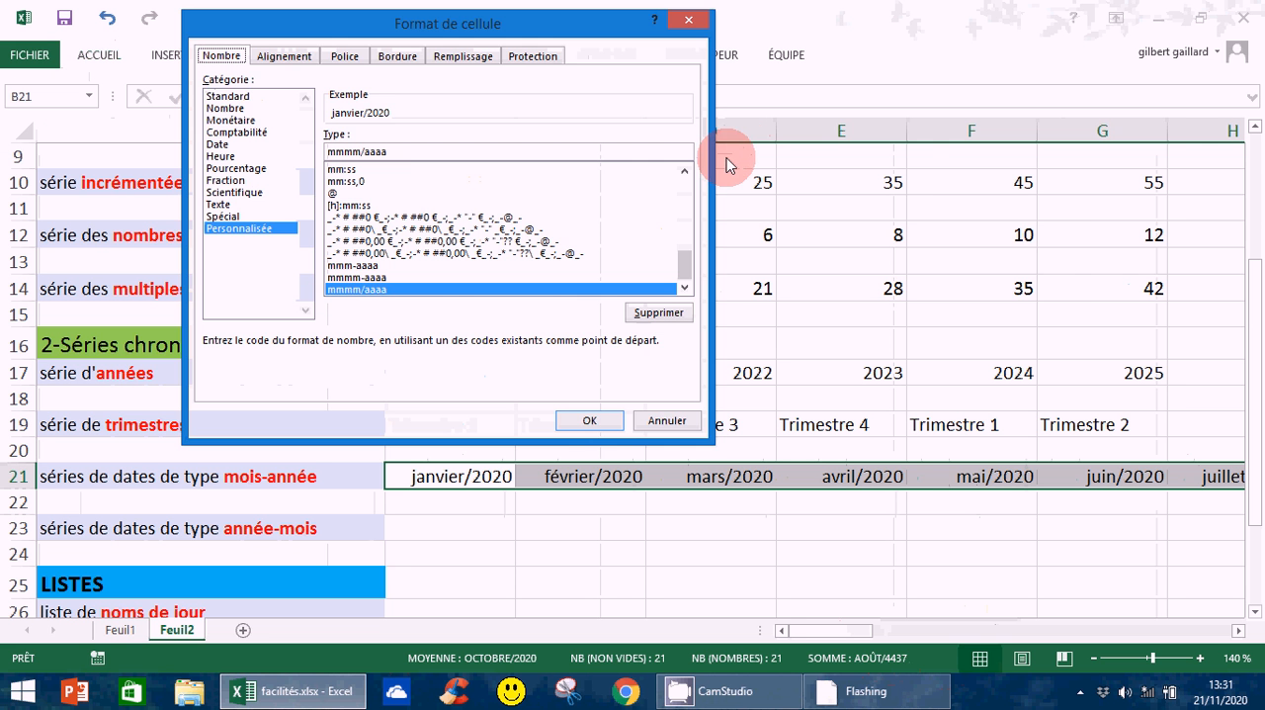
{"action": "left_click", "coordinate": [364, 151]}
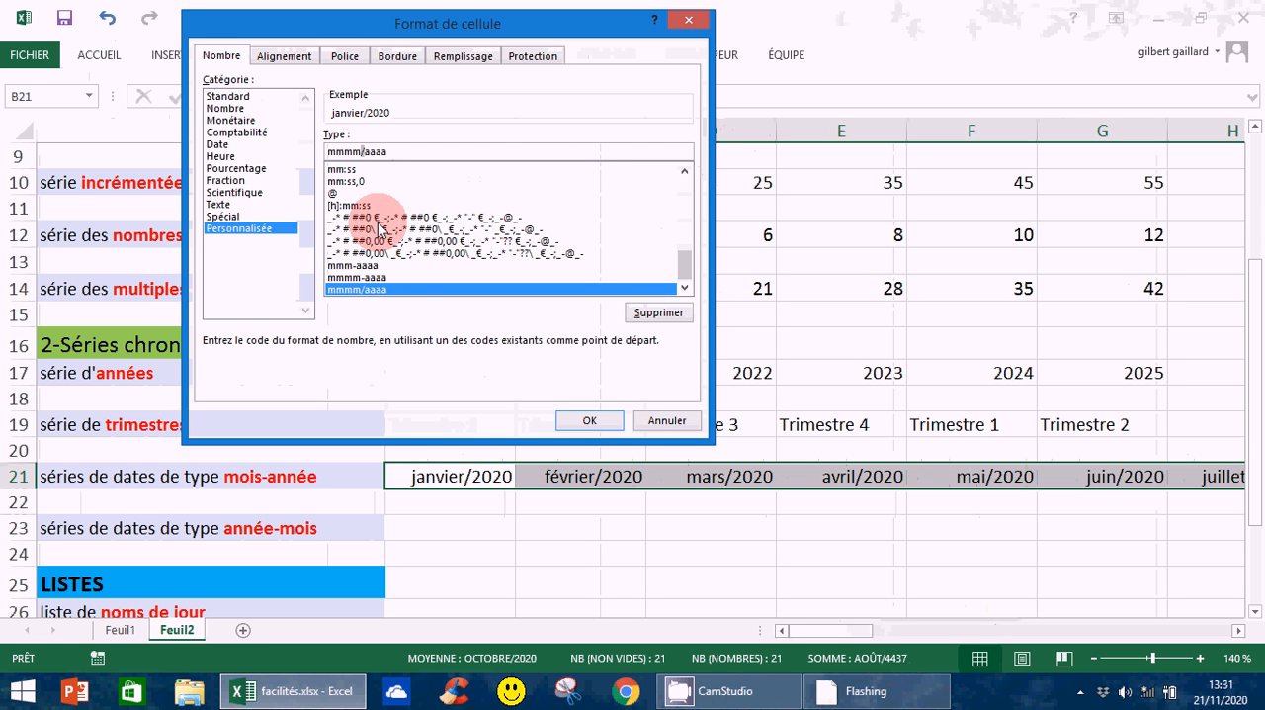
{"action": "key", "text": "BackSpace"}
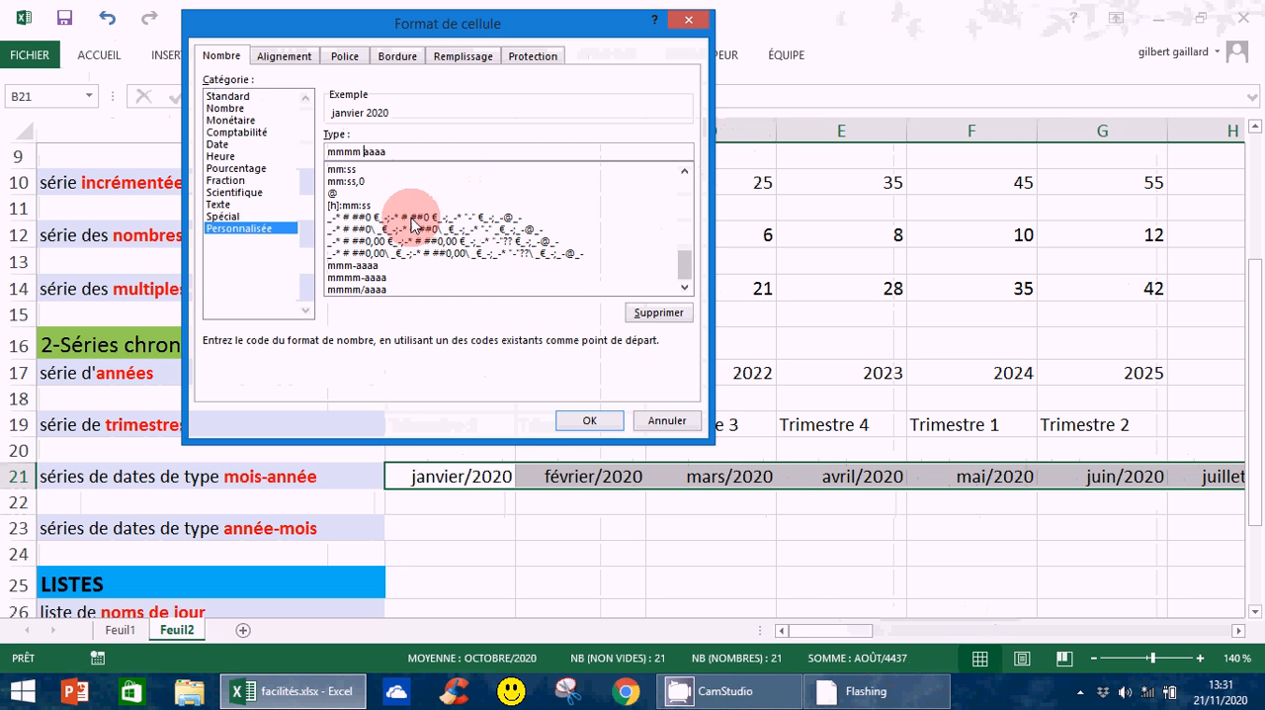
{"action": "left_click", "coordinate": [589, 419]}
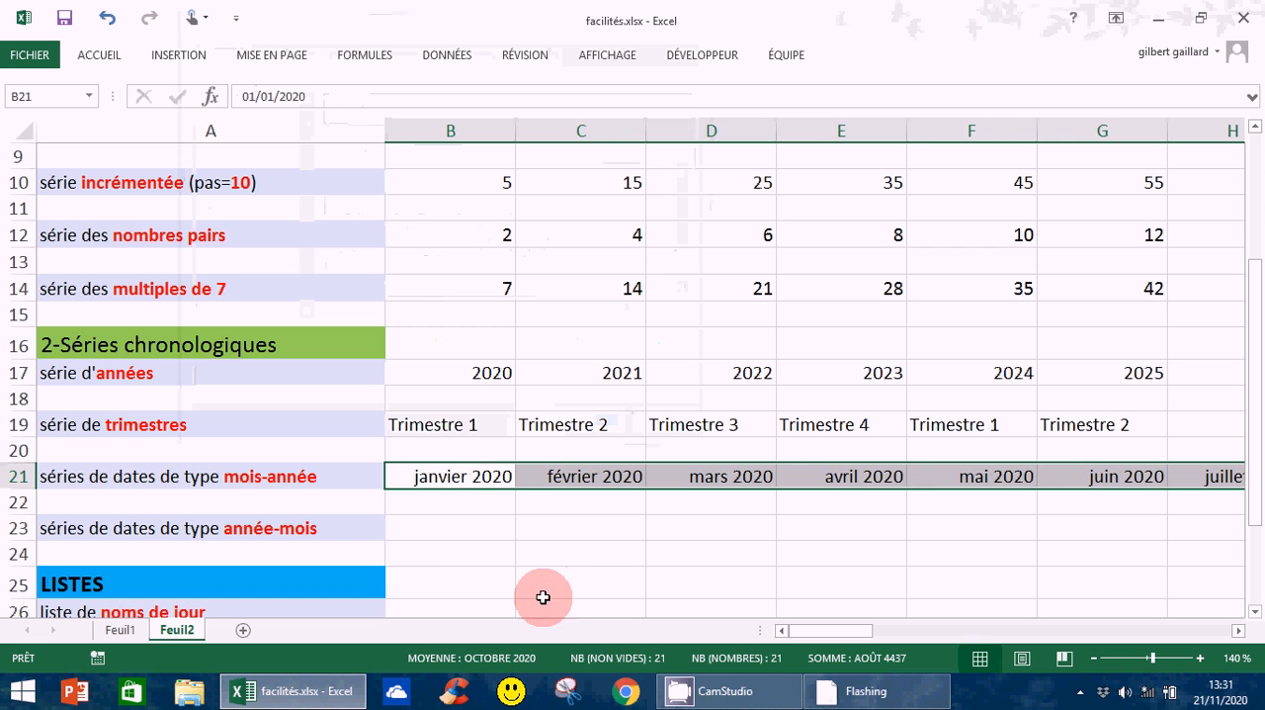
Try entering 2020 janv in B23 as a year-month date, and clear the cell
{"action": "left_click", "coordinate": [435, 526]}
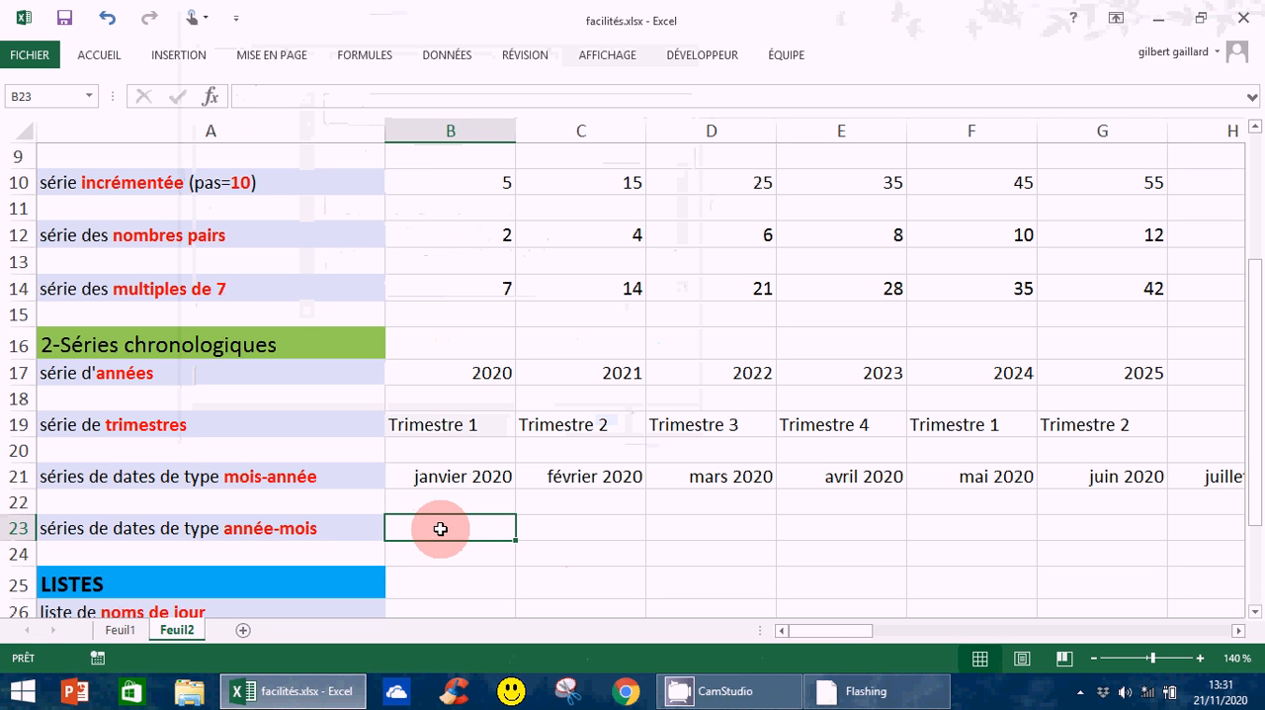
{"action": "type", "text": "2"}
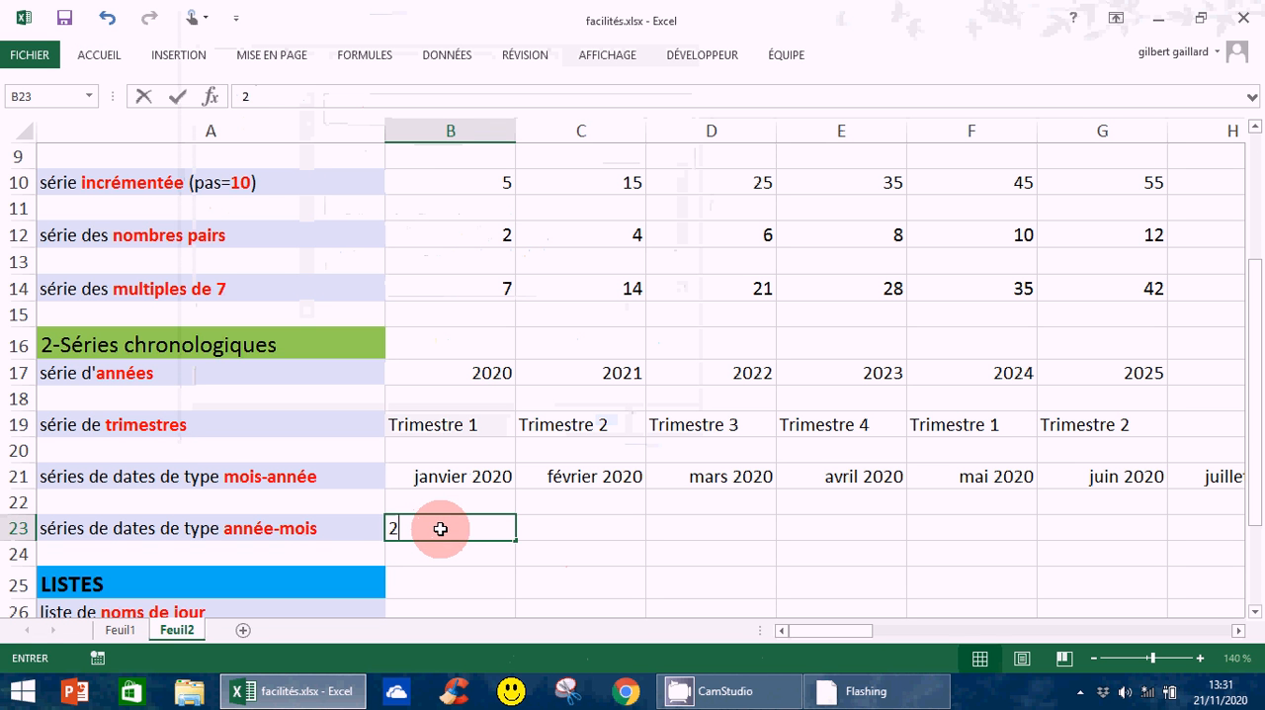
{"action": "type", "text": "020"}
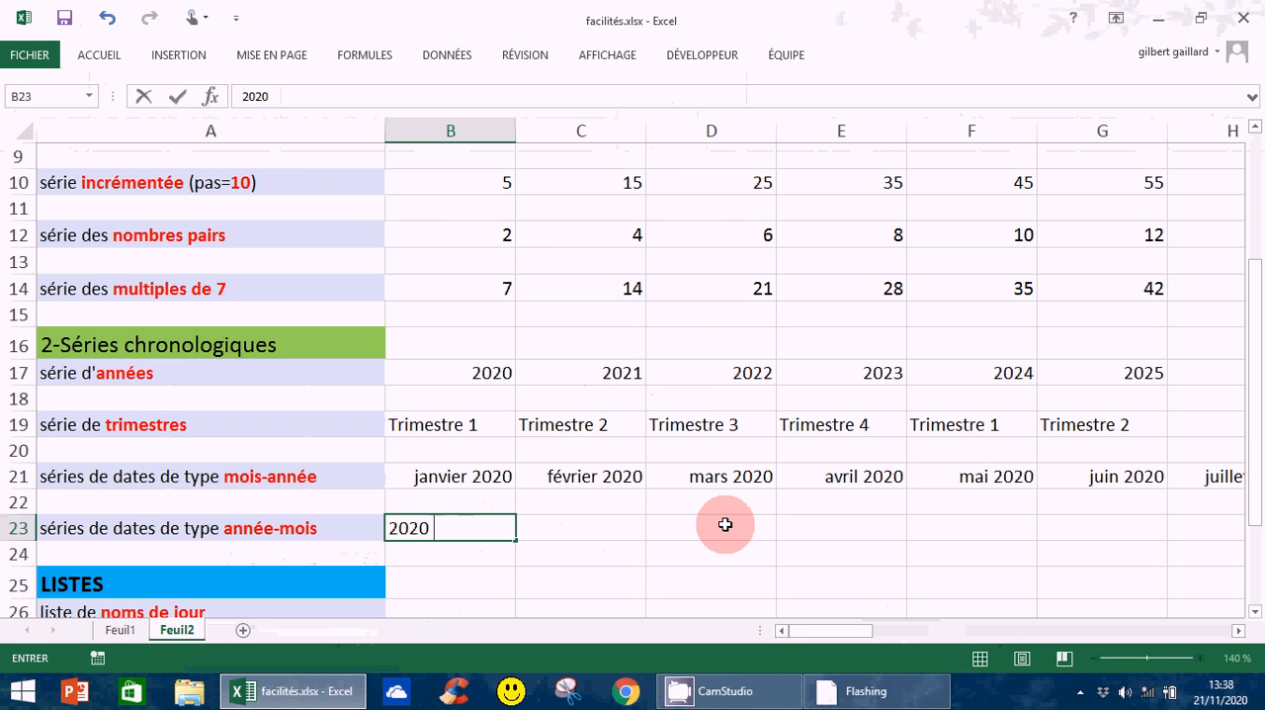
{"action": "type", "text": " janv"}
{"action": "key", "text": "Return"}
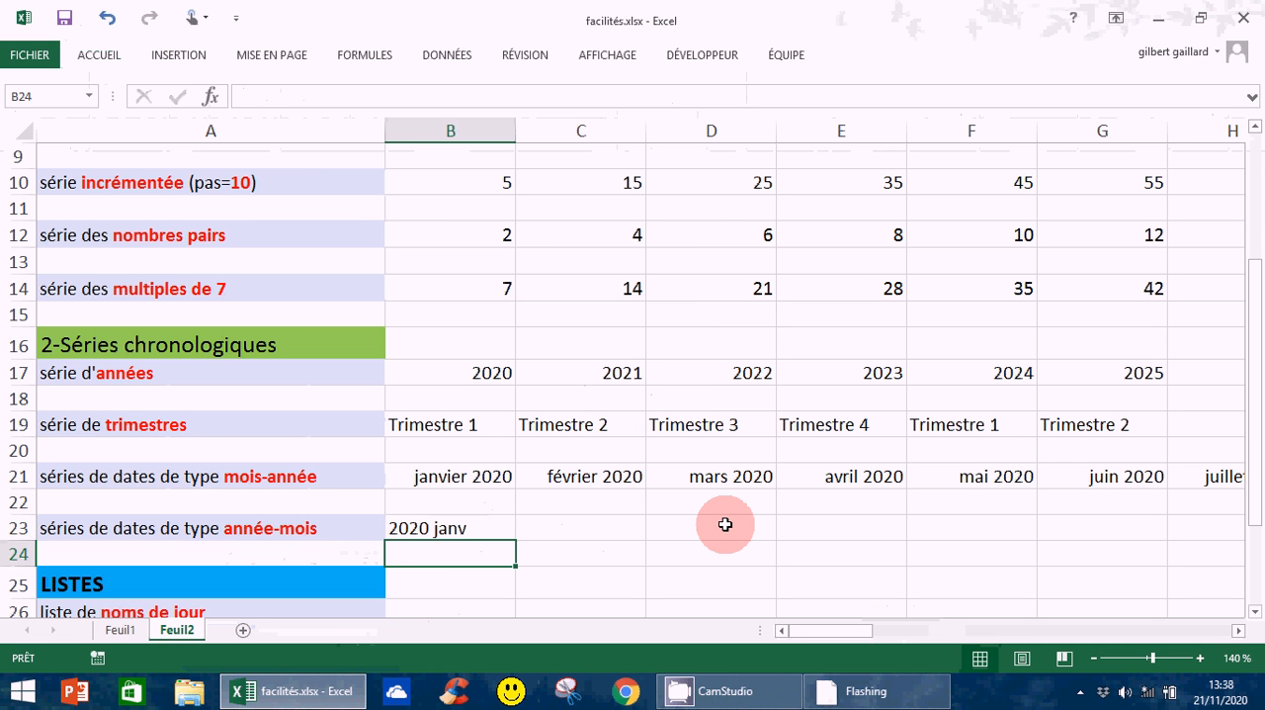
{"action": "left_click", "coordinate": [432, 533]}
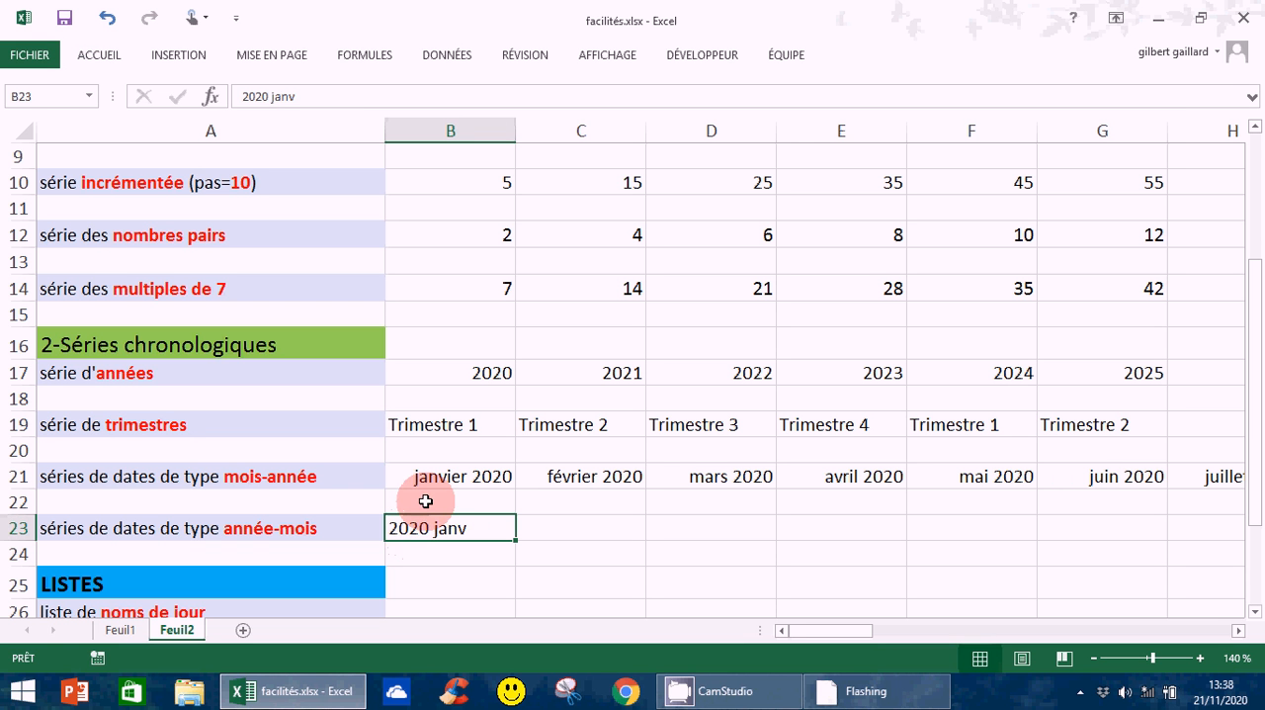
{"action": "key", "text": "Delete"}
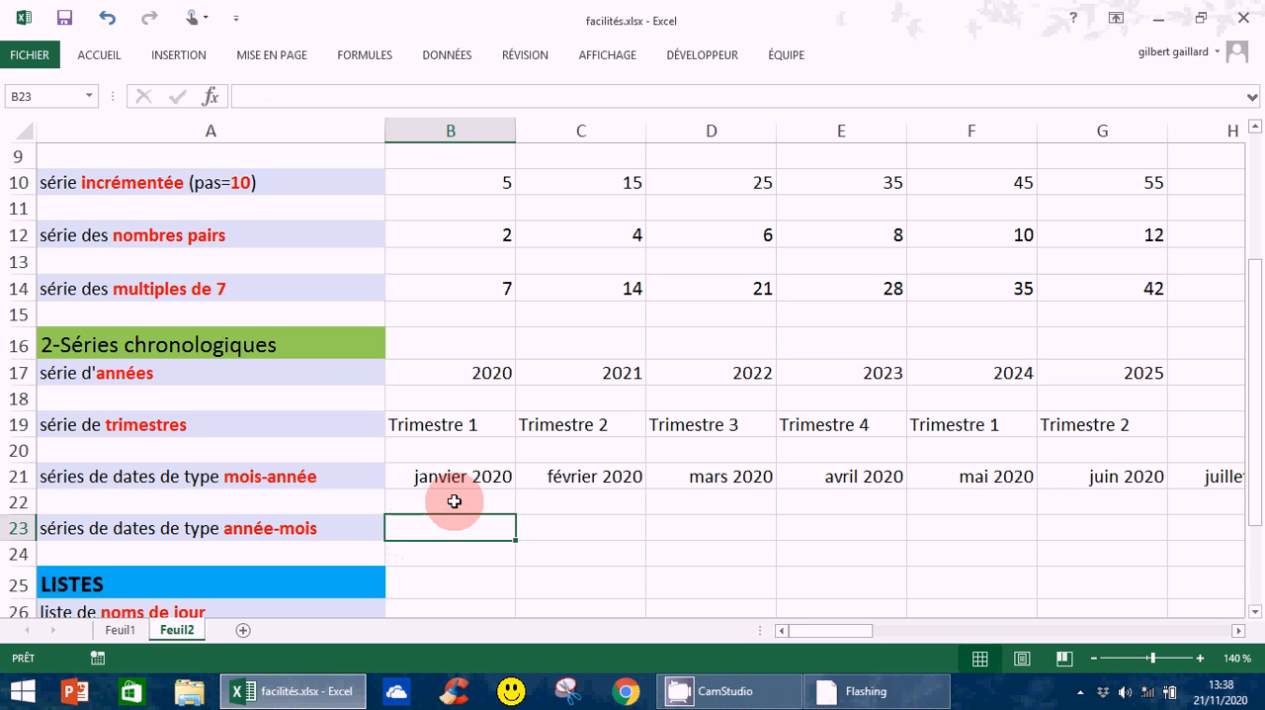
Enter the date janv 2020 in B23 as the first value of the year-month series
{"action": "type", "text": "jan"}
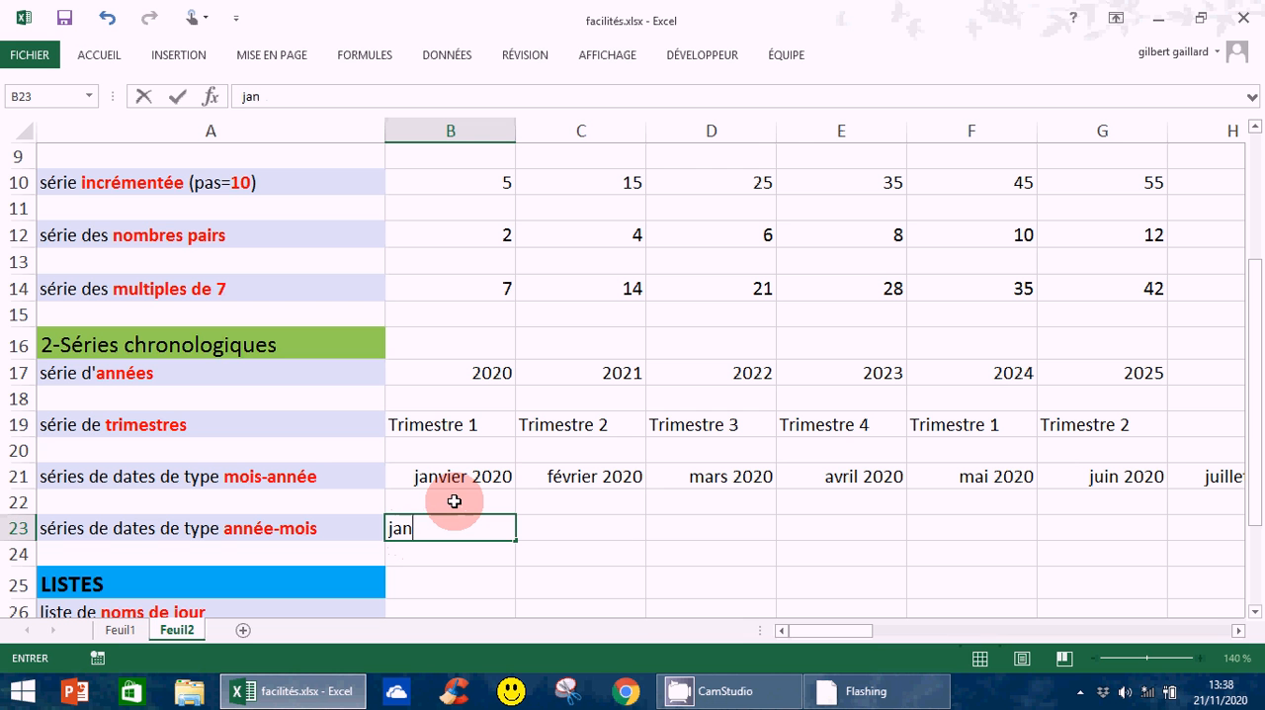
{"action": "type", "text": "v 2020"}
{"action": "key", "text": "Return"}
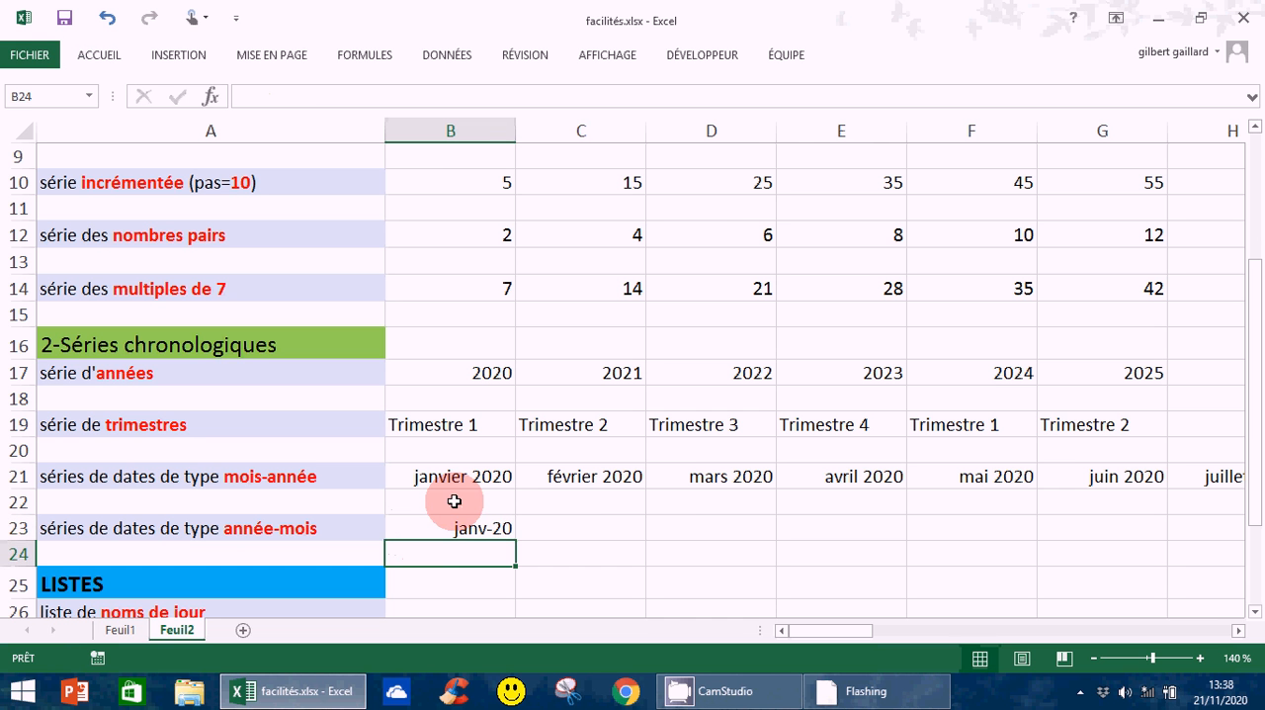
{"action": "left_click", "coordinate": [481, 524]}
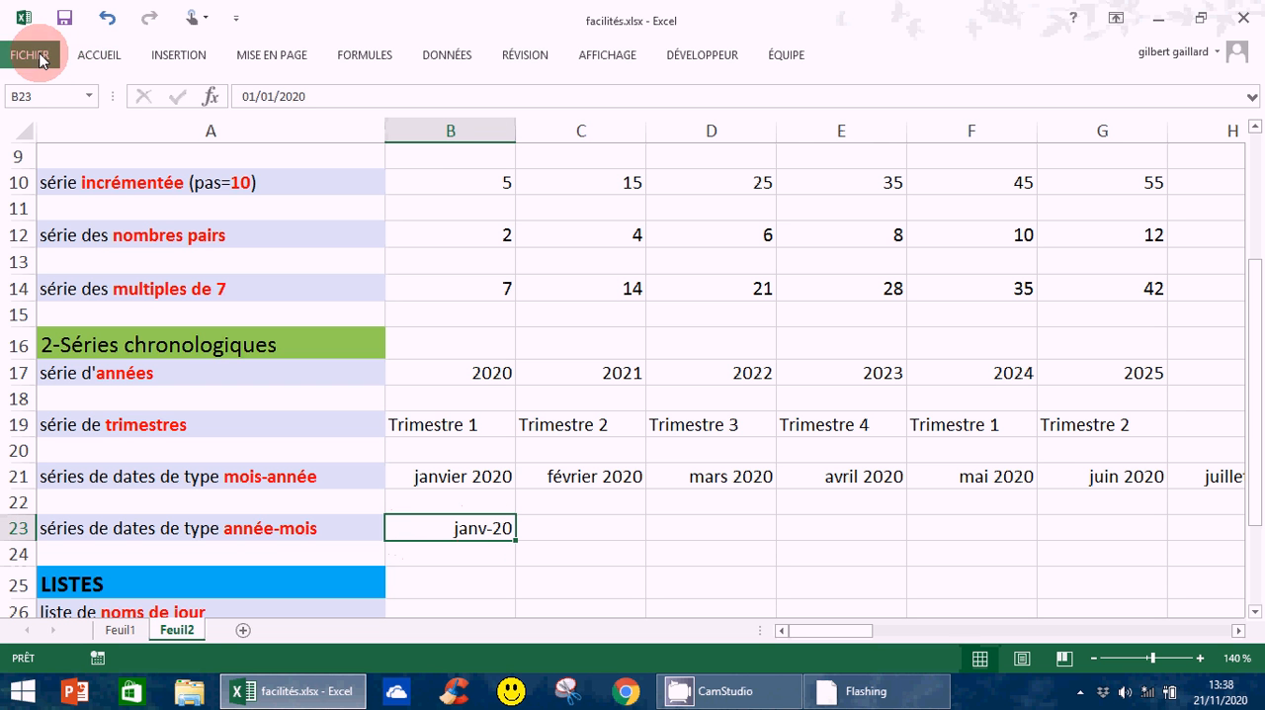
{"action": "left_click", "coordinate": [101, 56]}
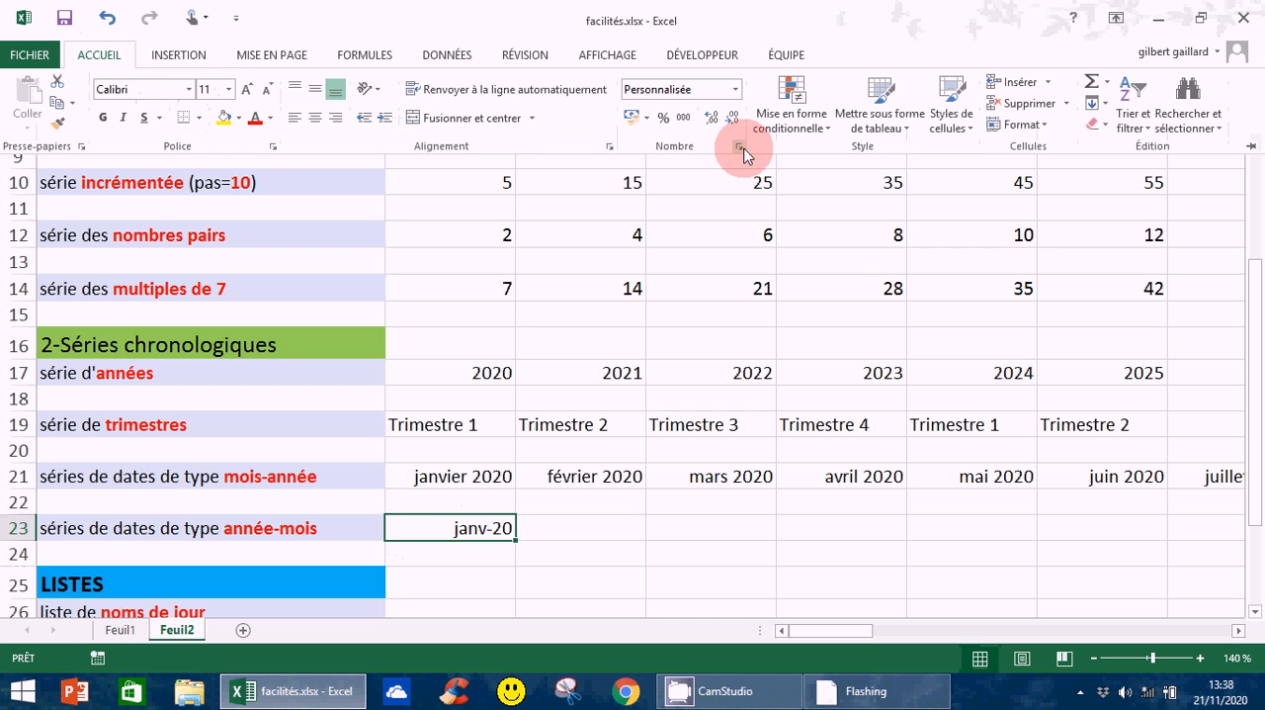
{"action": "left_click", "coordinate": [353, 223]}
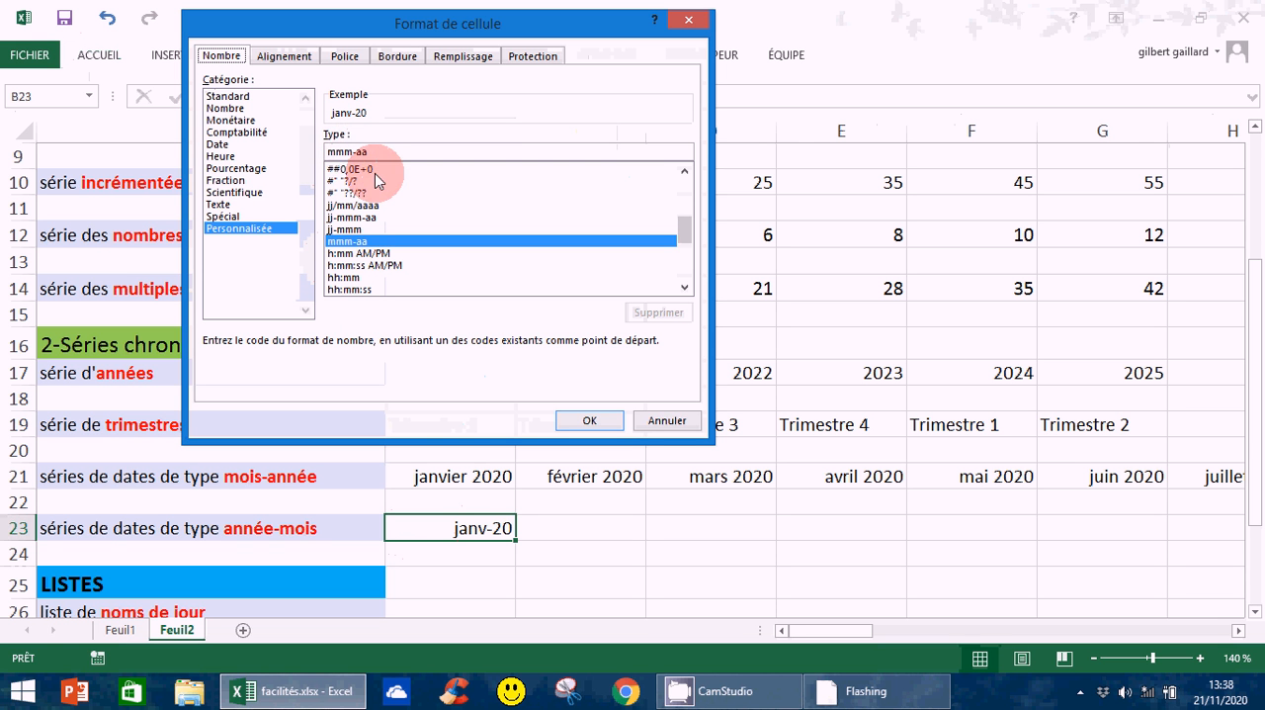
{"action": "left_click", "coordinate": [623, 420]}
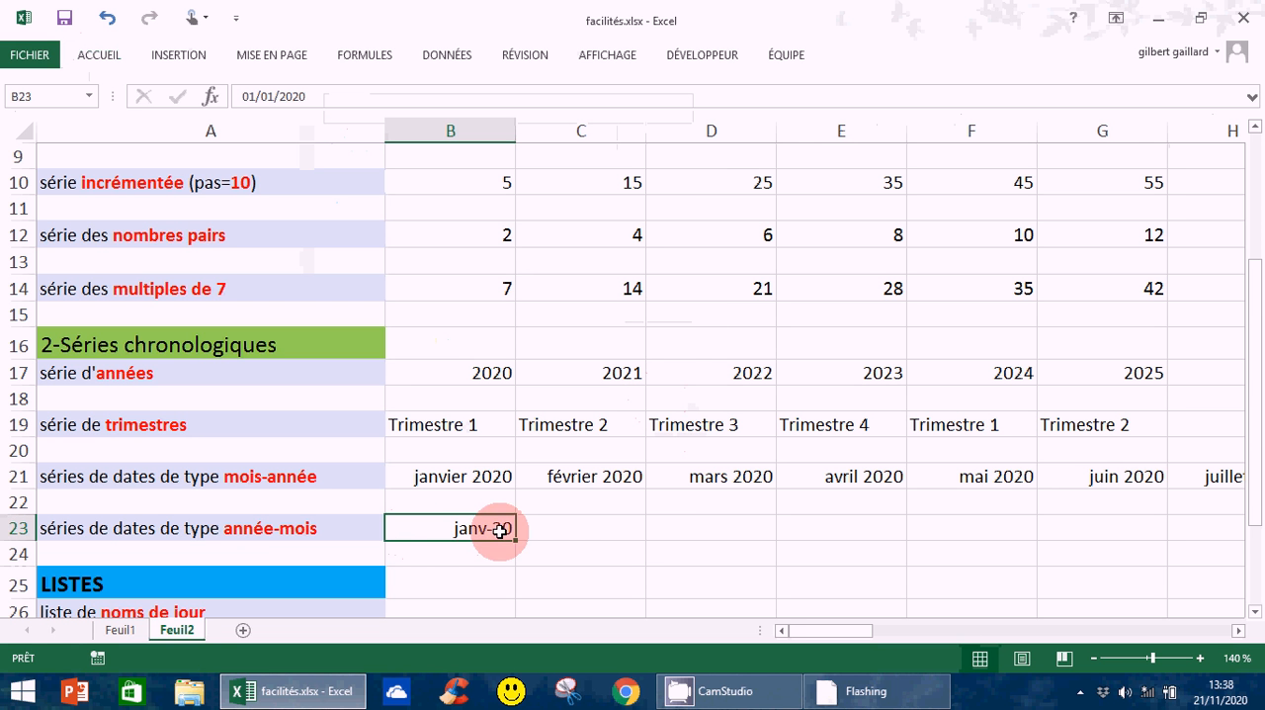
Enter the date fév 2020 in C23 as the second value of the year-month series
{"action": "left_click", "coordinate": [549, 527]}
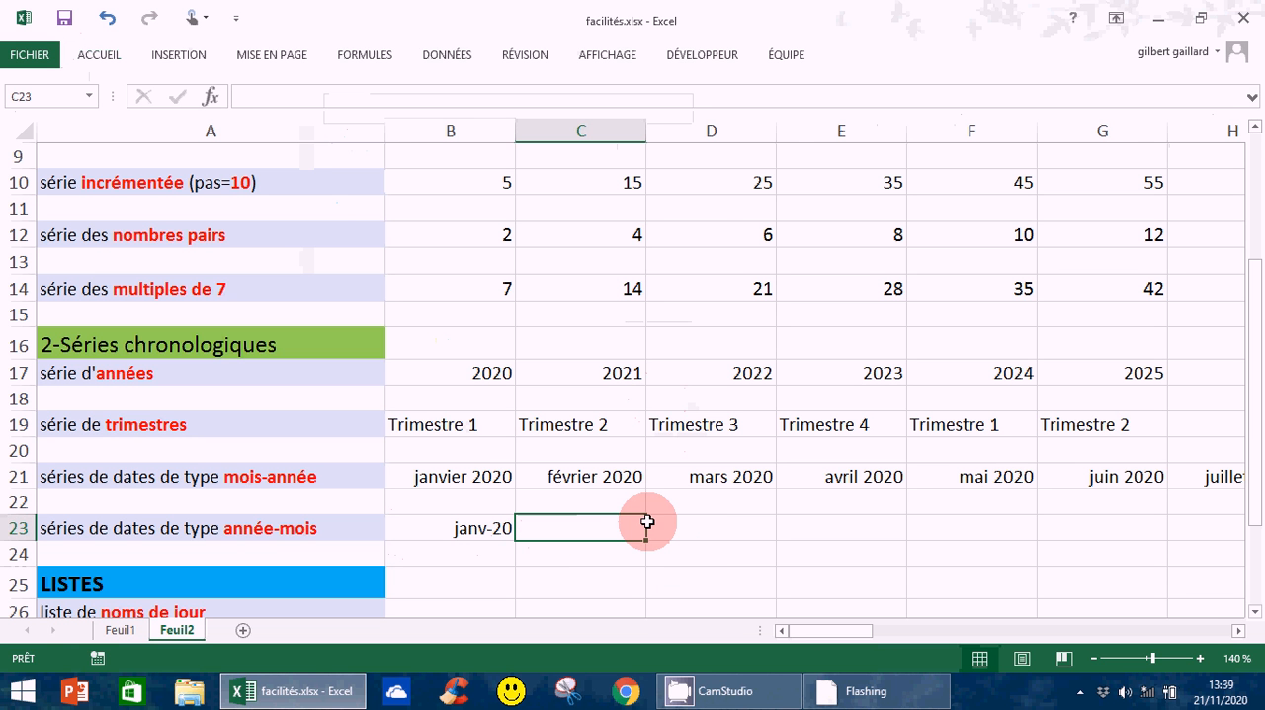
{"action": "type", "text": "fév"}
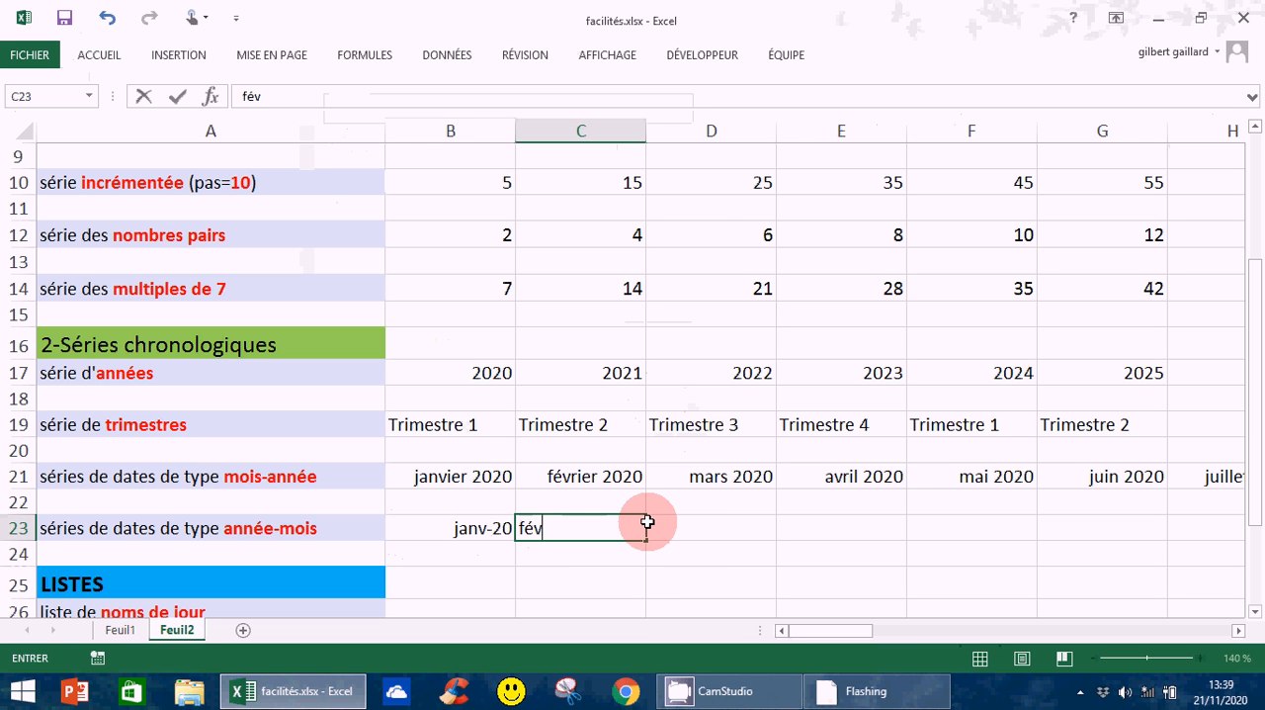
{"action": "type", "text": " 2020"}
{"action": "key", "text": "Return"}
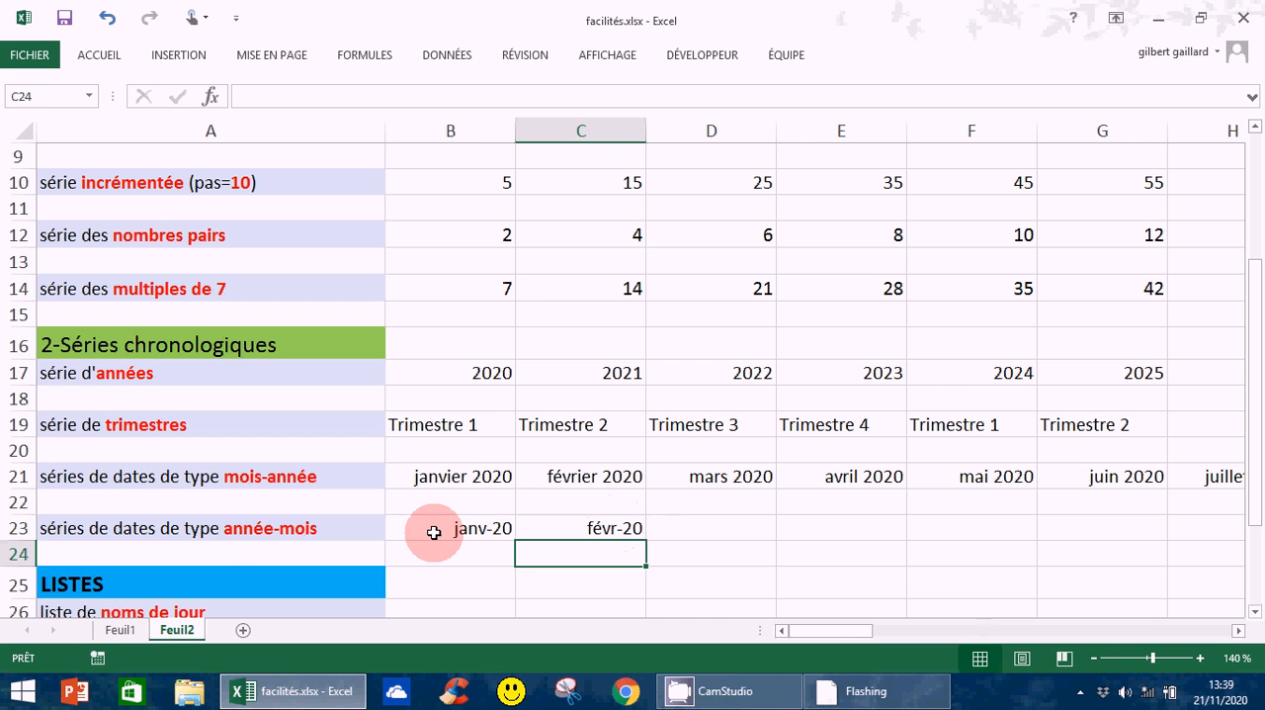
Apply a custom date format to B23:C23 that puts the four-digit year before the abbreviated month, as in 2020 janv
{"action": "left_click_drag", "start_coordinate": [434, 533], "coordinate": [582, 518]}
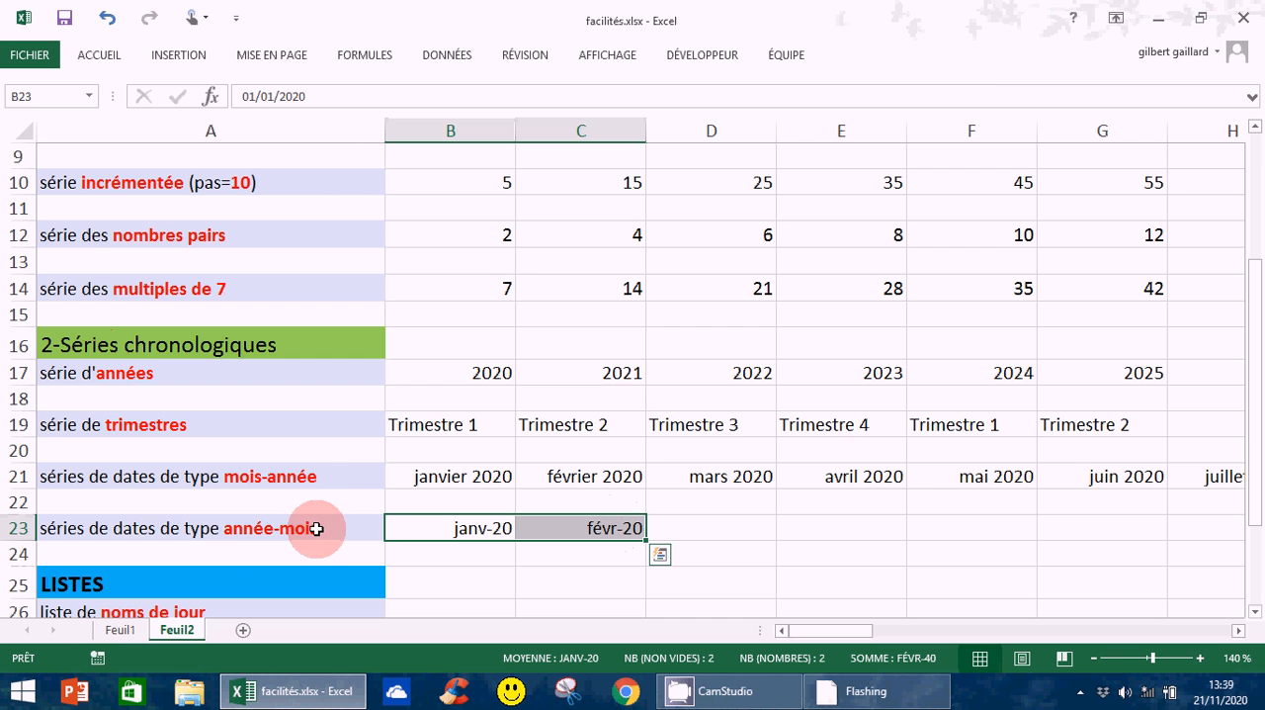
{"action": "left_click", "coordinate": [100, 55]}
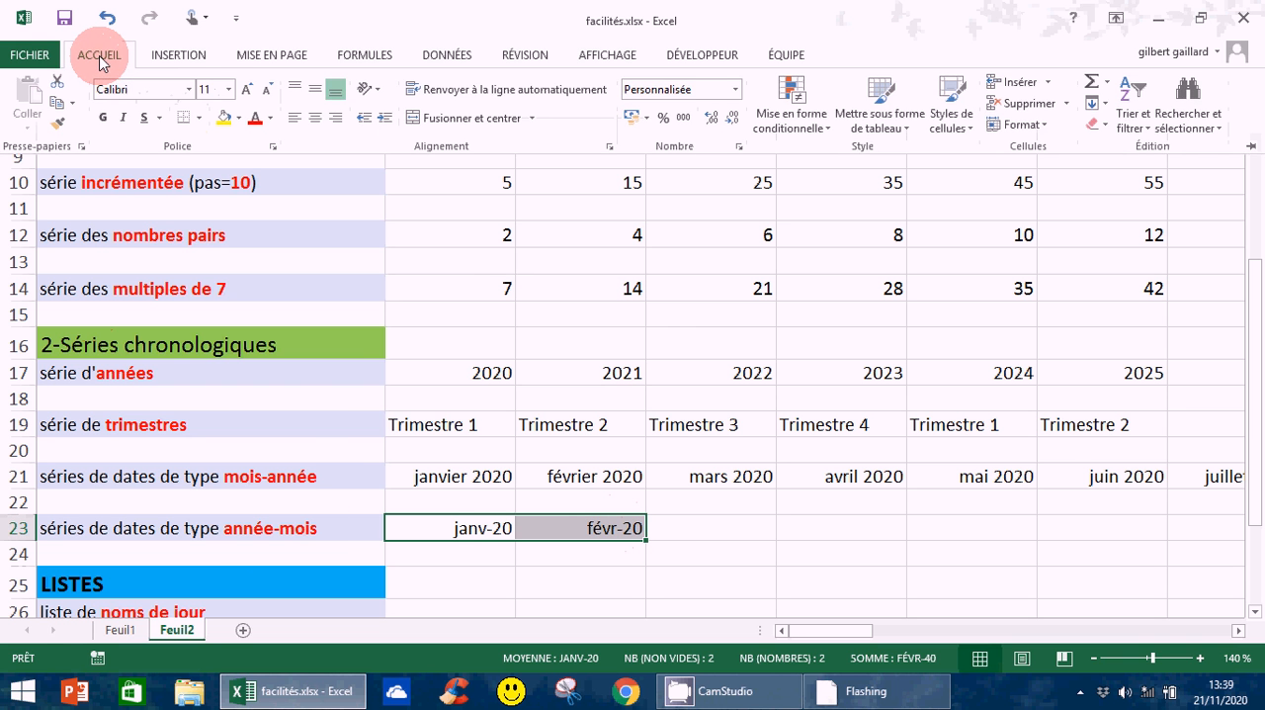
{"action": "left_click", "coordinate": [738, 148]}
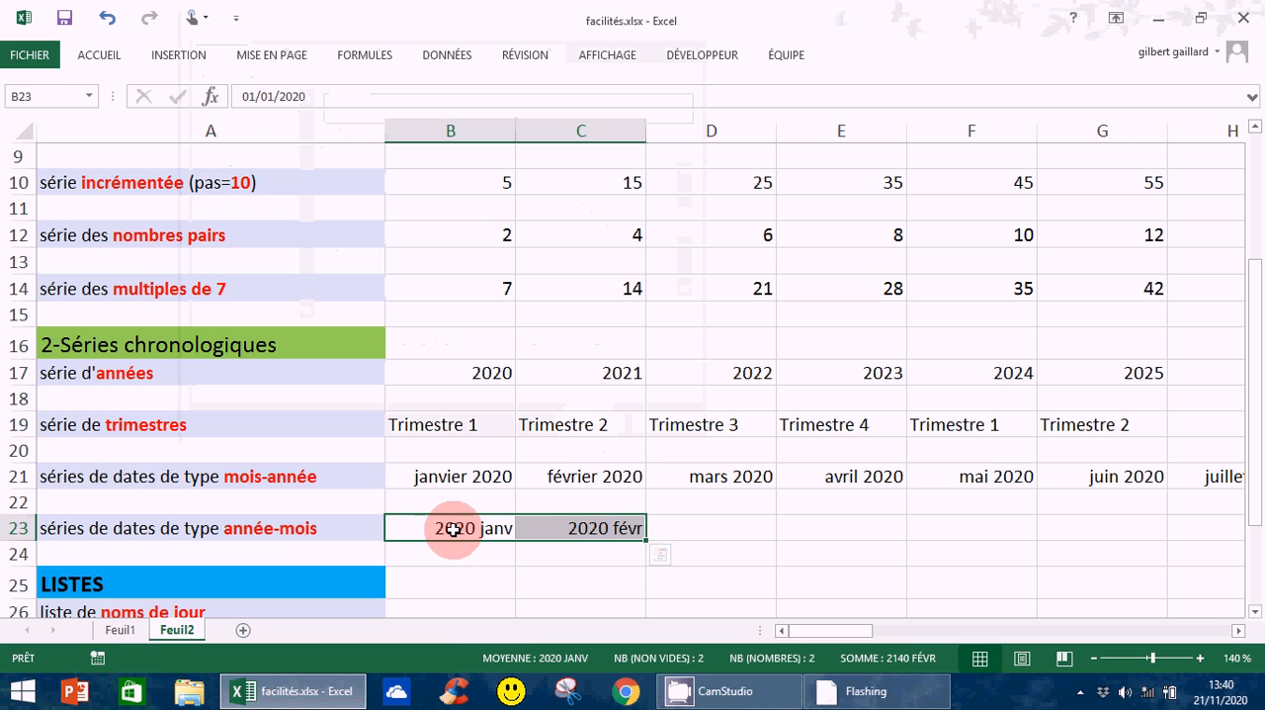
Extend the year-month series from the two start dates in B23:C23 across to U23
{"action": "left_click_drag", "start_coordinate": [452, 529], "coordinate": [603, 535]}
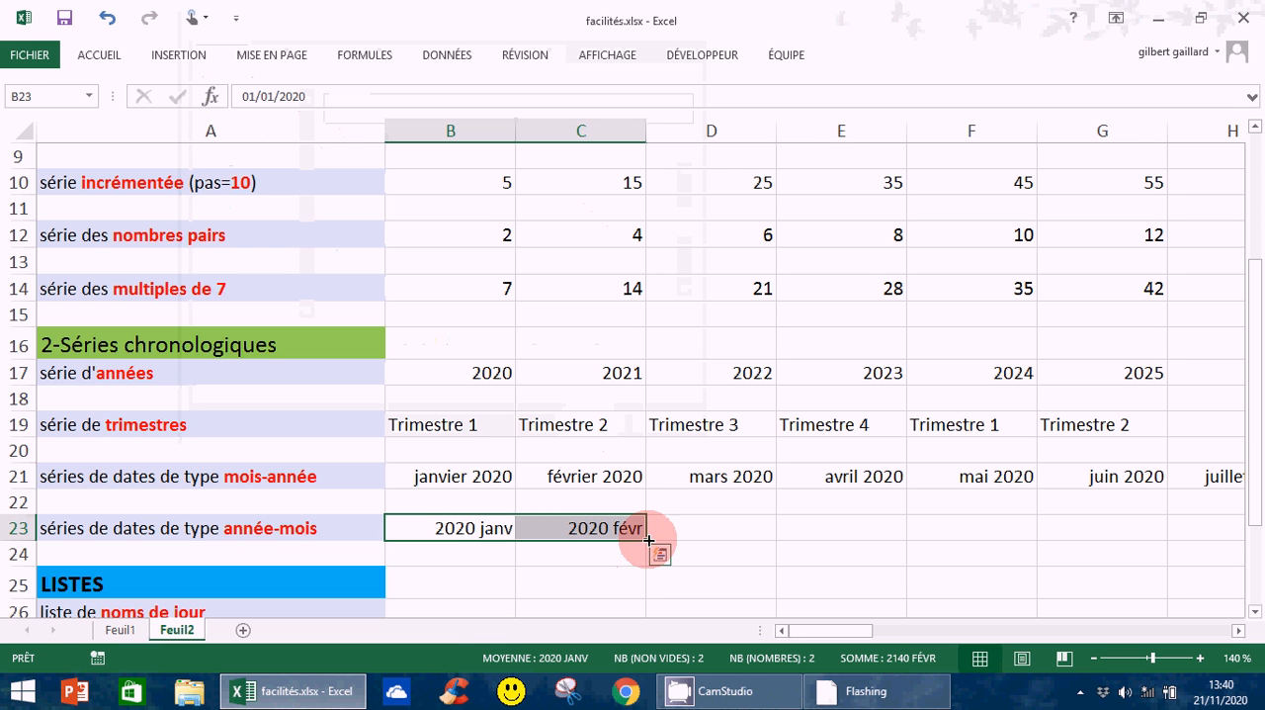
{"action": "left_click_drag", "start_coordinate": [648, 538], "coordinate": [707, 534]}
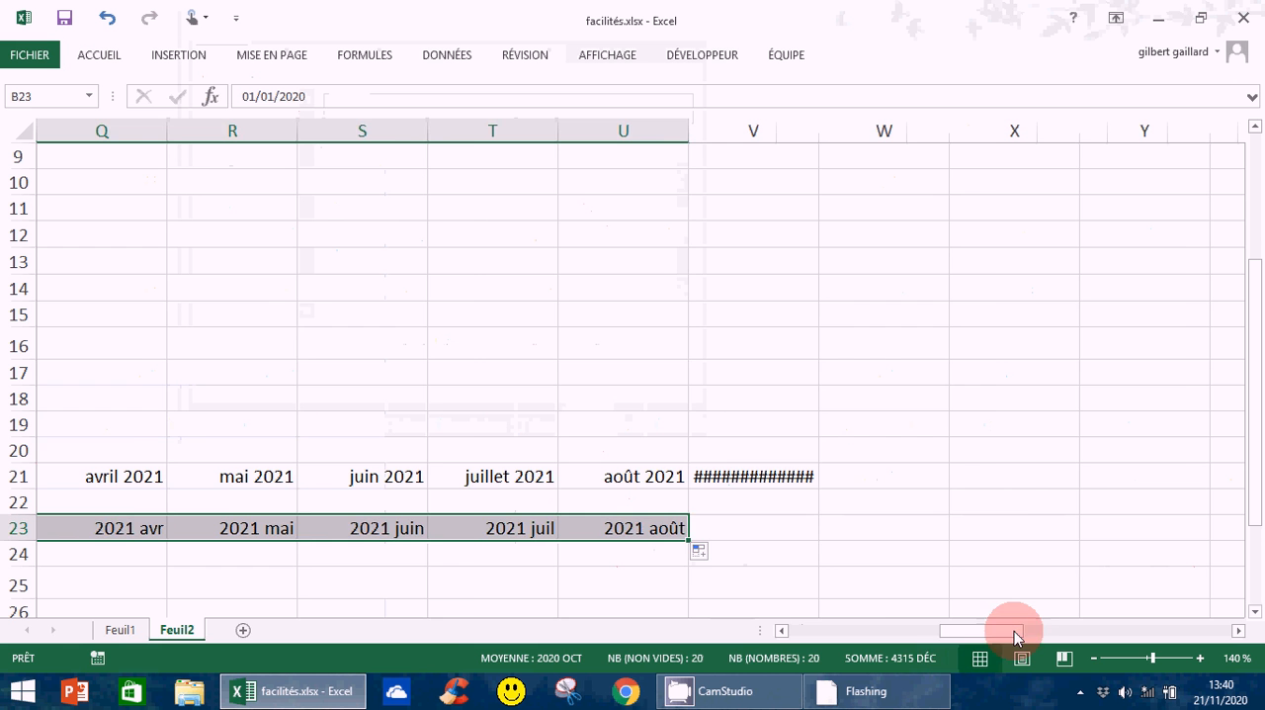
{"action": "left_click_drag", "start_coordinate": [1014, 630], "coordinate": [722, 635]}
Select B30 for the custom list example and open the custom lists editor from the advanced Excel options
{"action": "left_click_drag", "start_coordinate": [1261, 299], "coordinate": [1257, 481]}
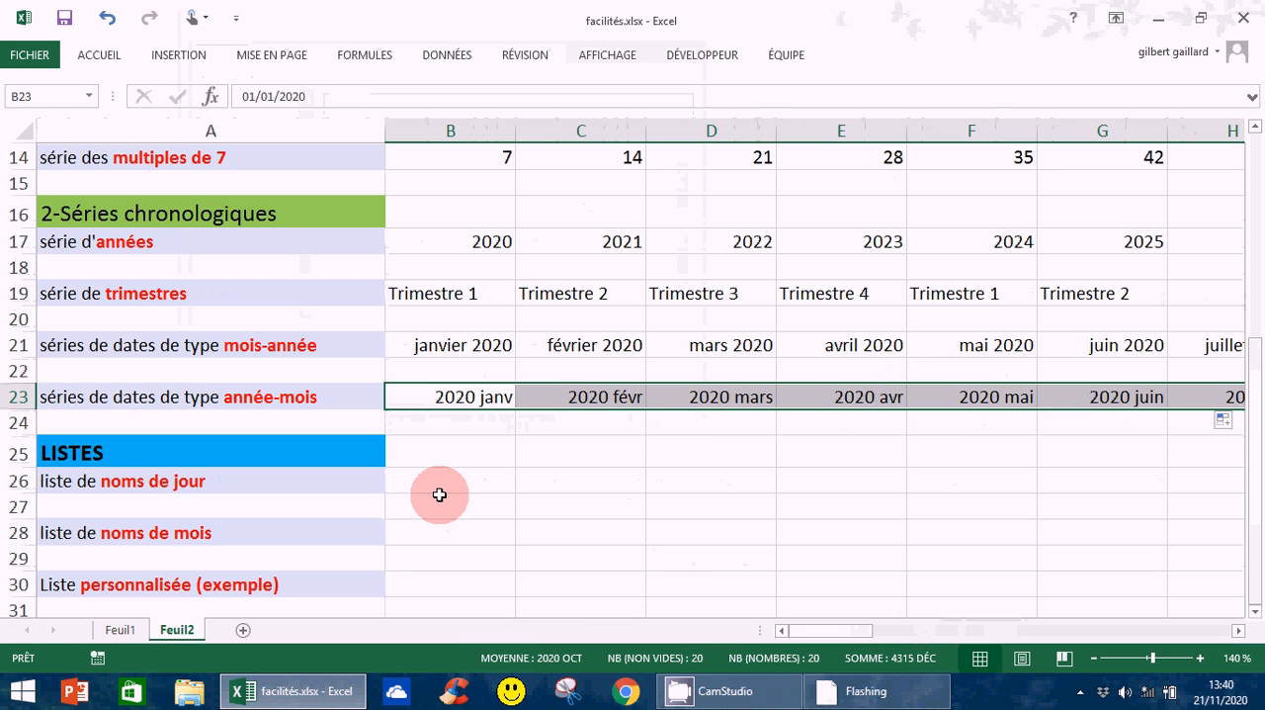
{"action": "left_click", "coordinate": [442, 479]}
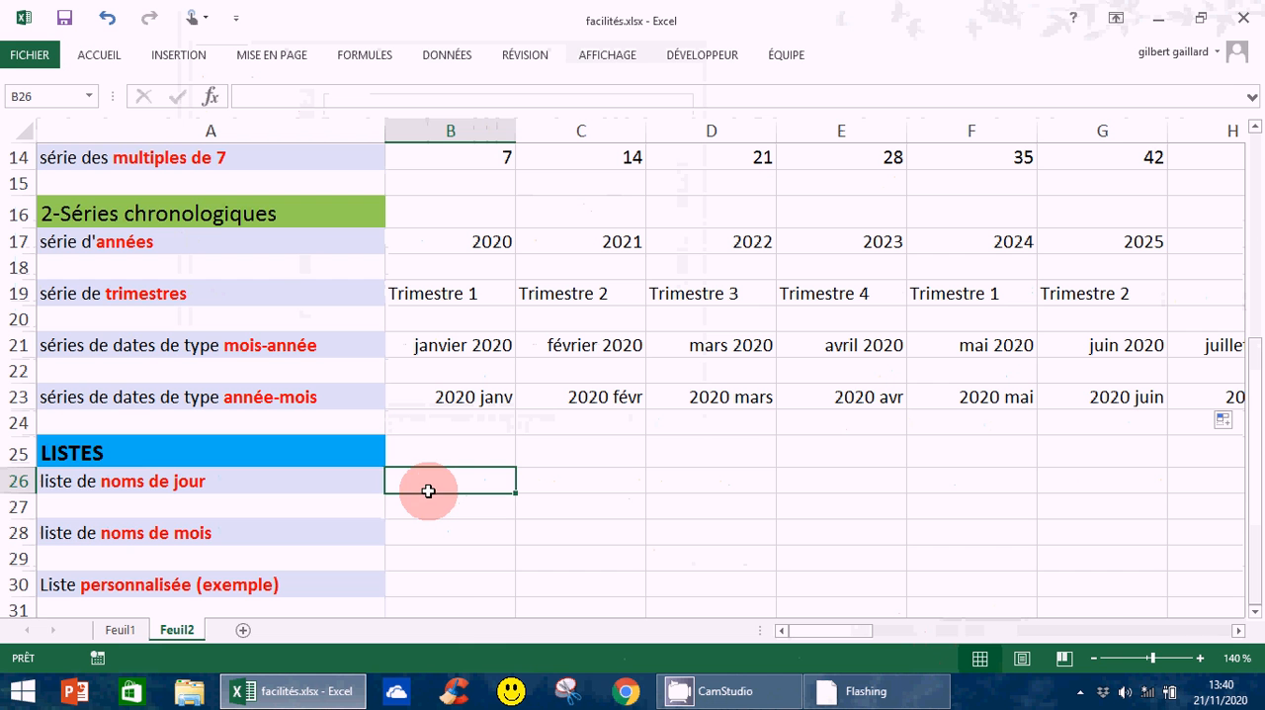
{"action": "left_click", "coordinate": [443, 584]}
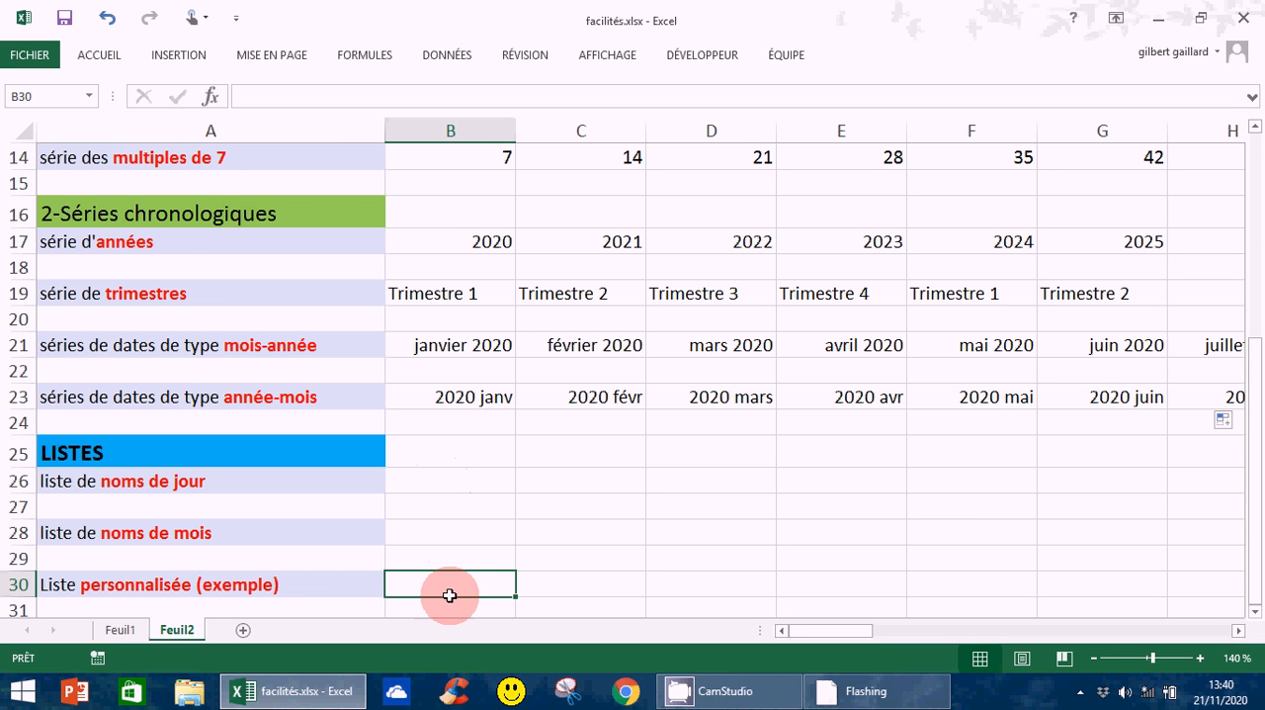
{"action": "left_click", "coordinate": [31, 61]}
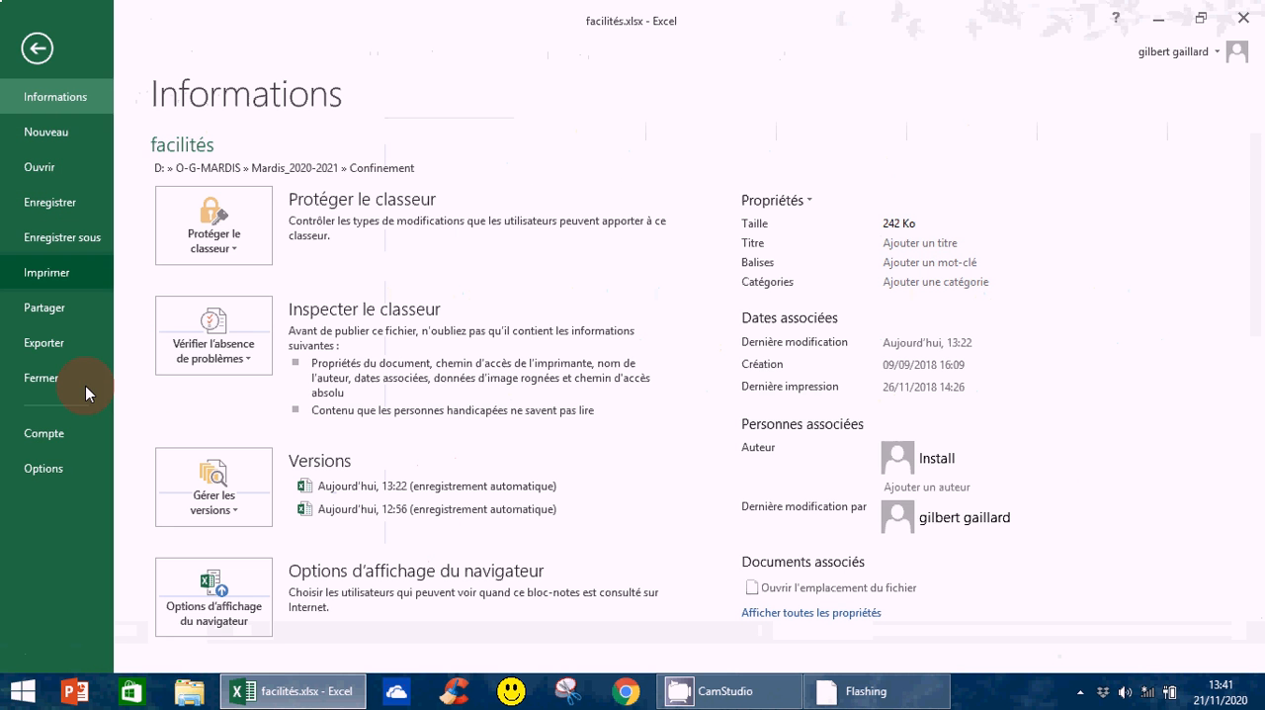
{"action": "left_click", "coordinate": [31, 474]}
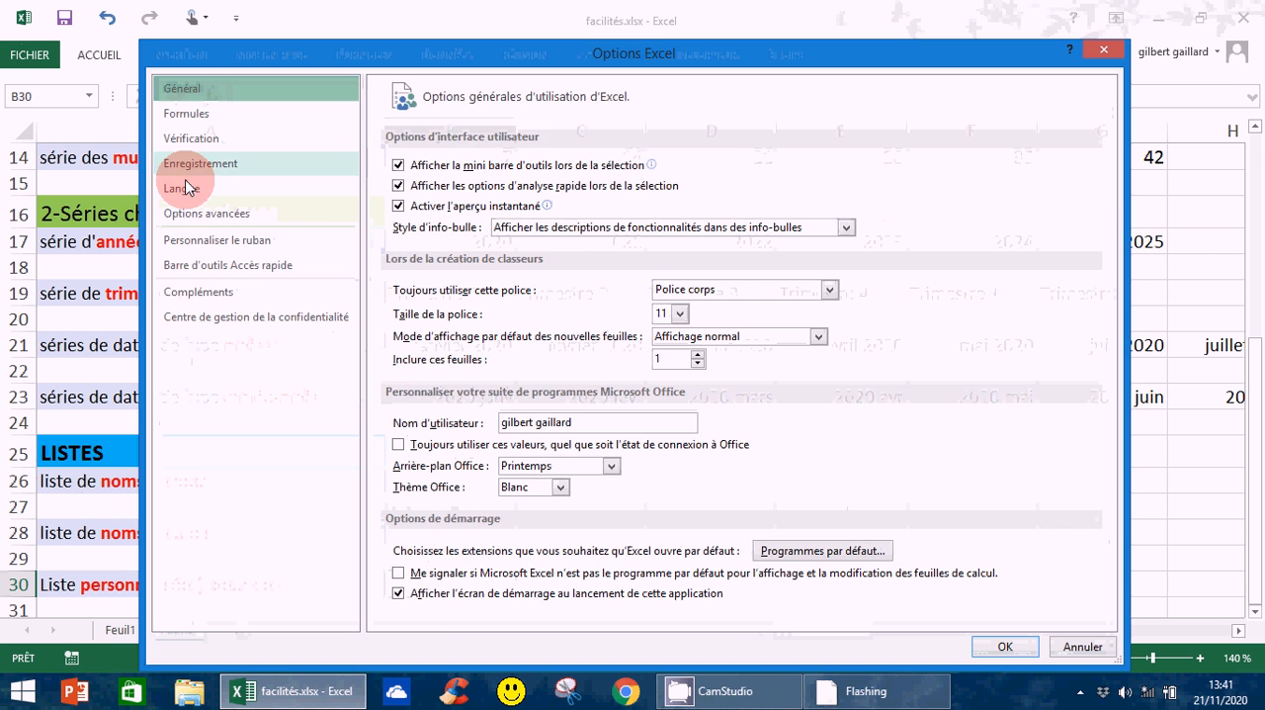
{"action": "left_click", "coordinate": [312, 212]}
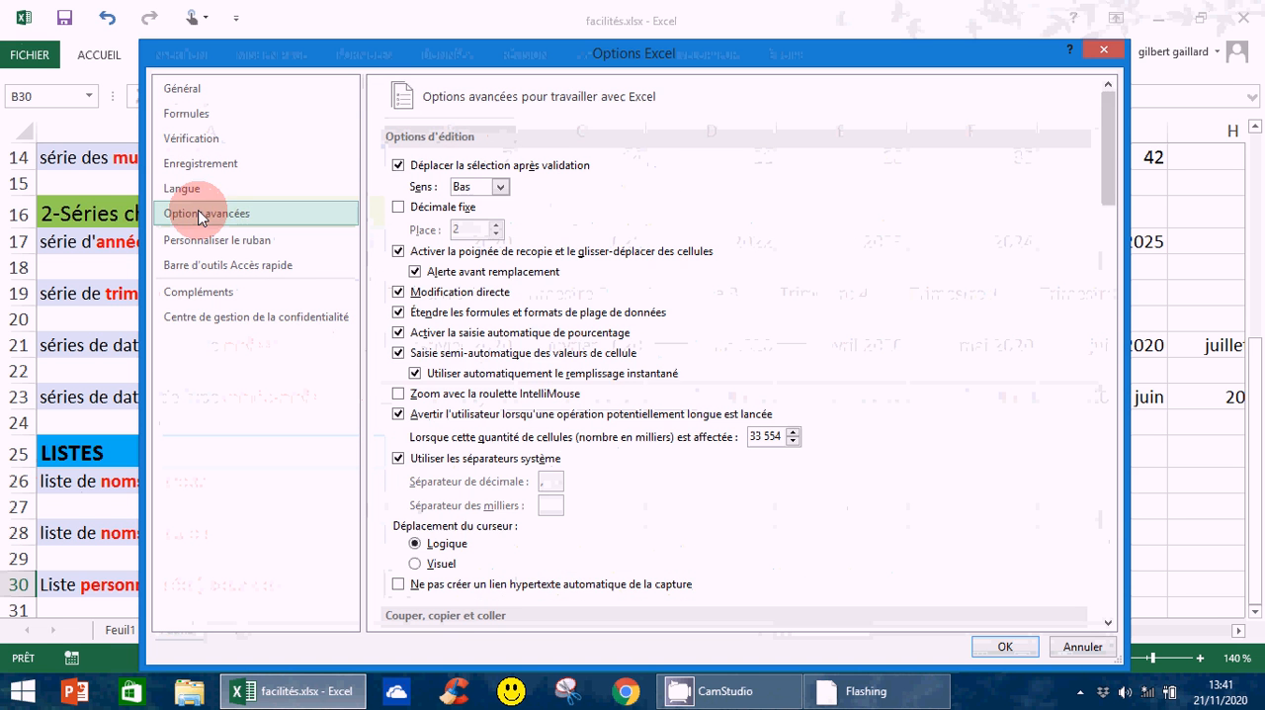
{"action": "left_click_drag", "start_coordinate": [1104, 200], "coordinate": [1099, 525]}
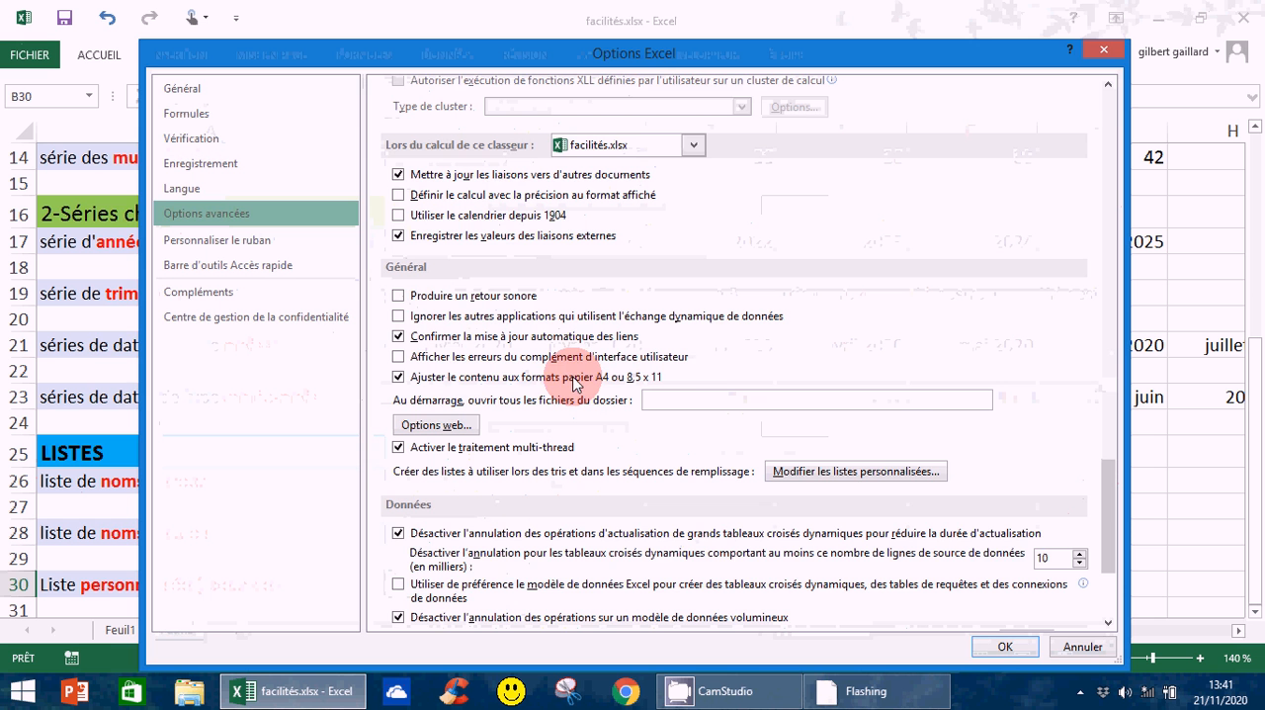
{"action": "left_click", "coordinate": [906, 474]}
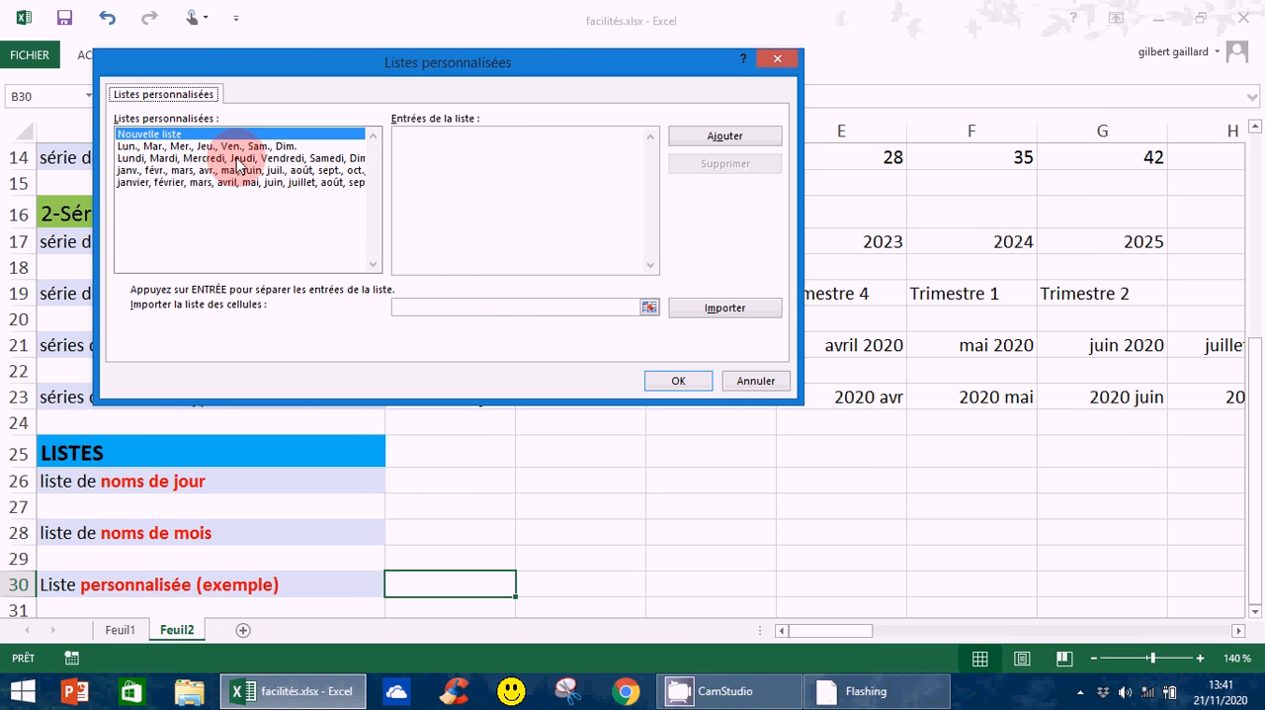
Create a new custom list with the entries rouge, vert, bleu and noir, and save the options
{"action": "left_click", "coordinate": [151, 138]}
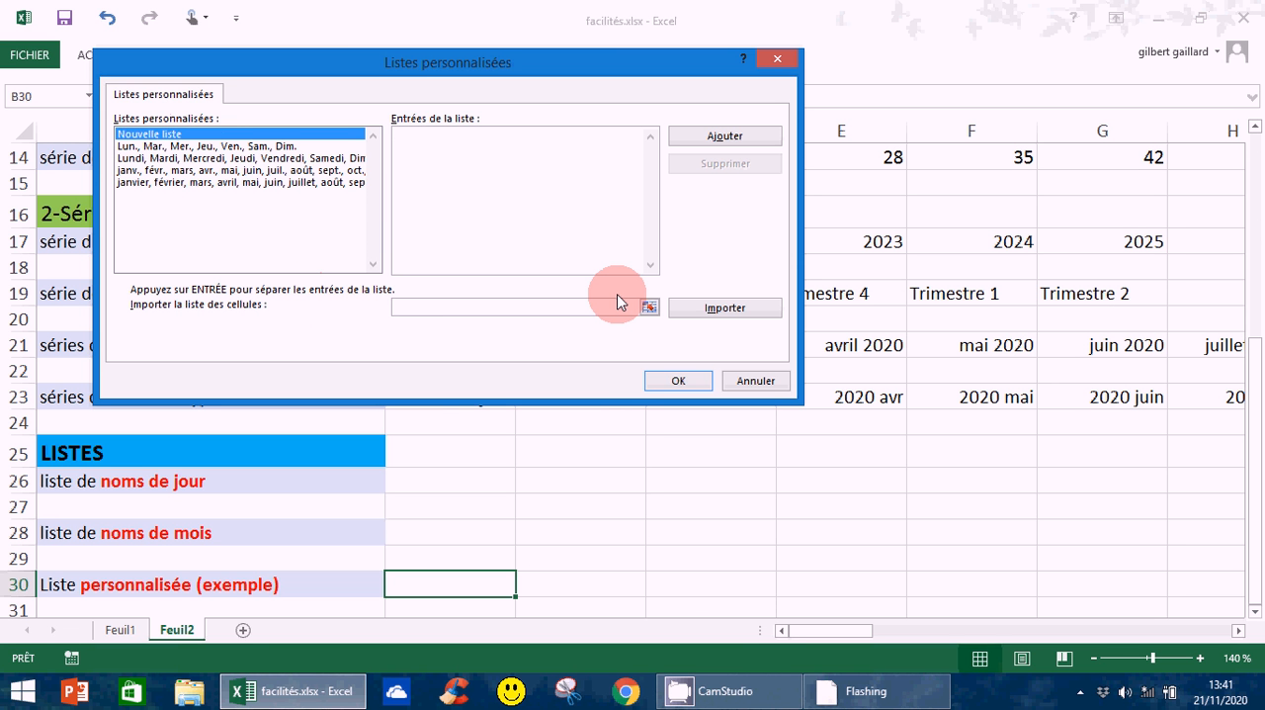
{"action": "type", "text": "rouge"}
{"action": "key", "text": "Return"}
{"action": "type", "text": "vert"}
{"action": "key", "text": "Return"}
{"action": "type", "text": "bleu"}
{"action": "key", "text": "Return"}
{"action": "type", "text": "noir"}
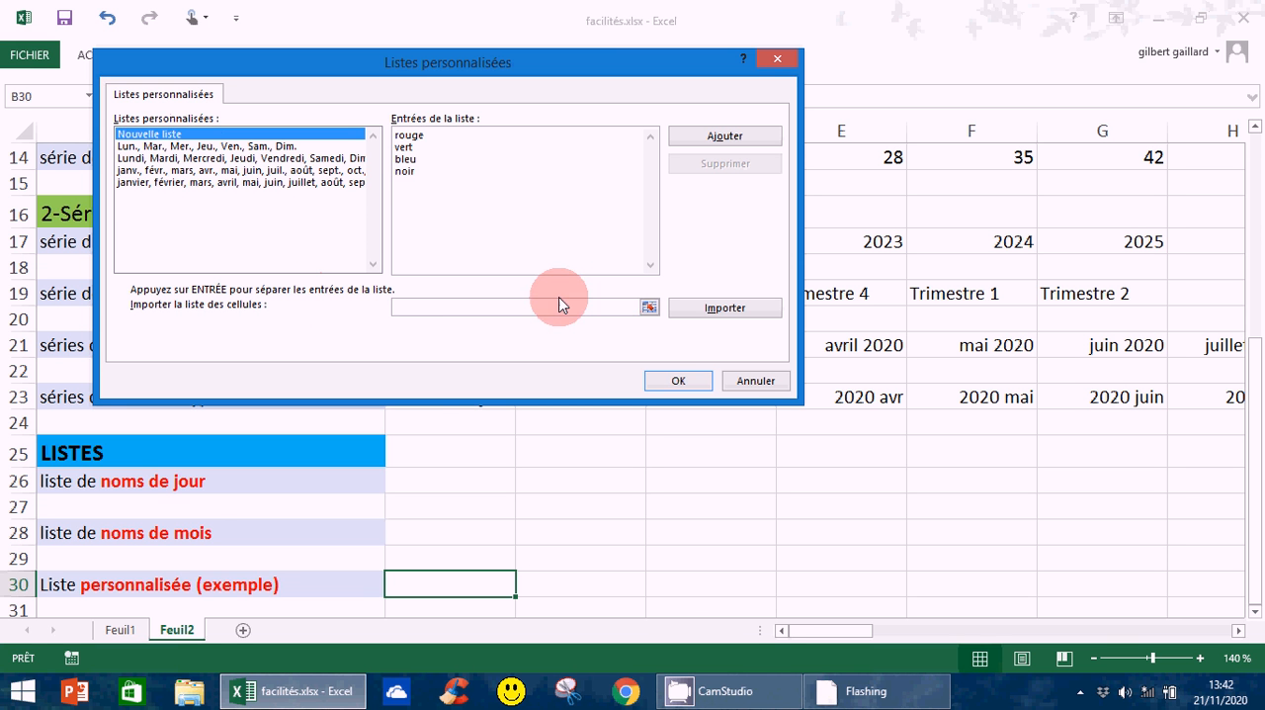
{"action": "left_click", "coordinate": [726, 138]}
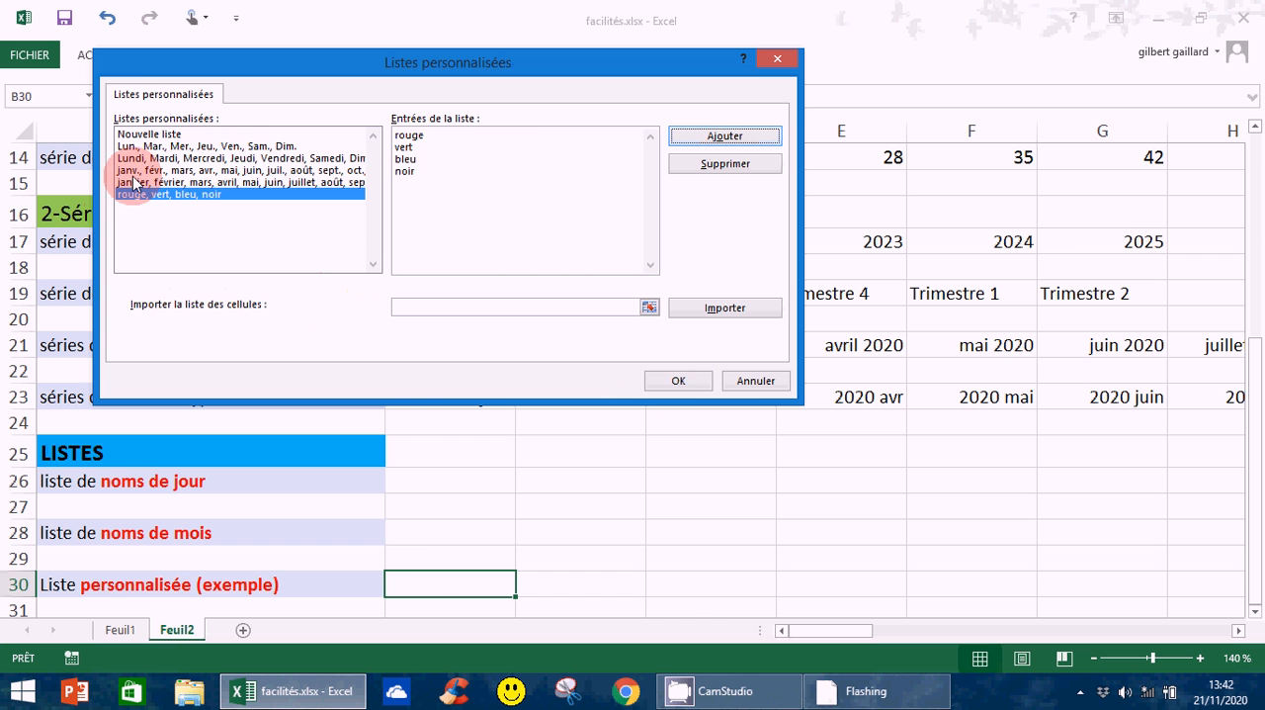
{"action": "left_click", "coordinate": [672, 386]}
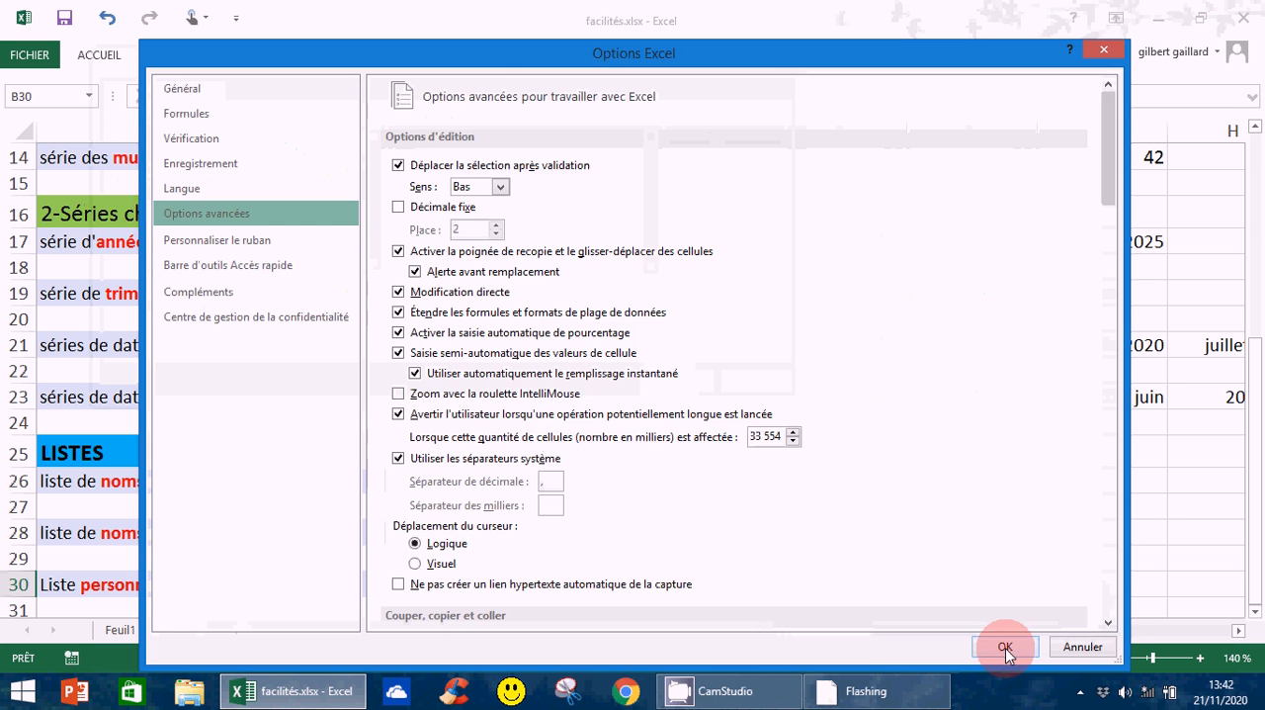
{"action": "left_click", "coordinate": [1005, 647]}
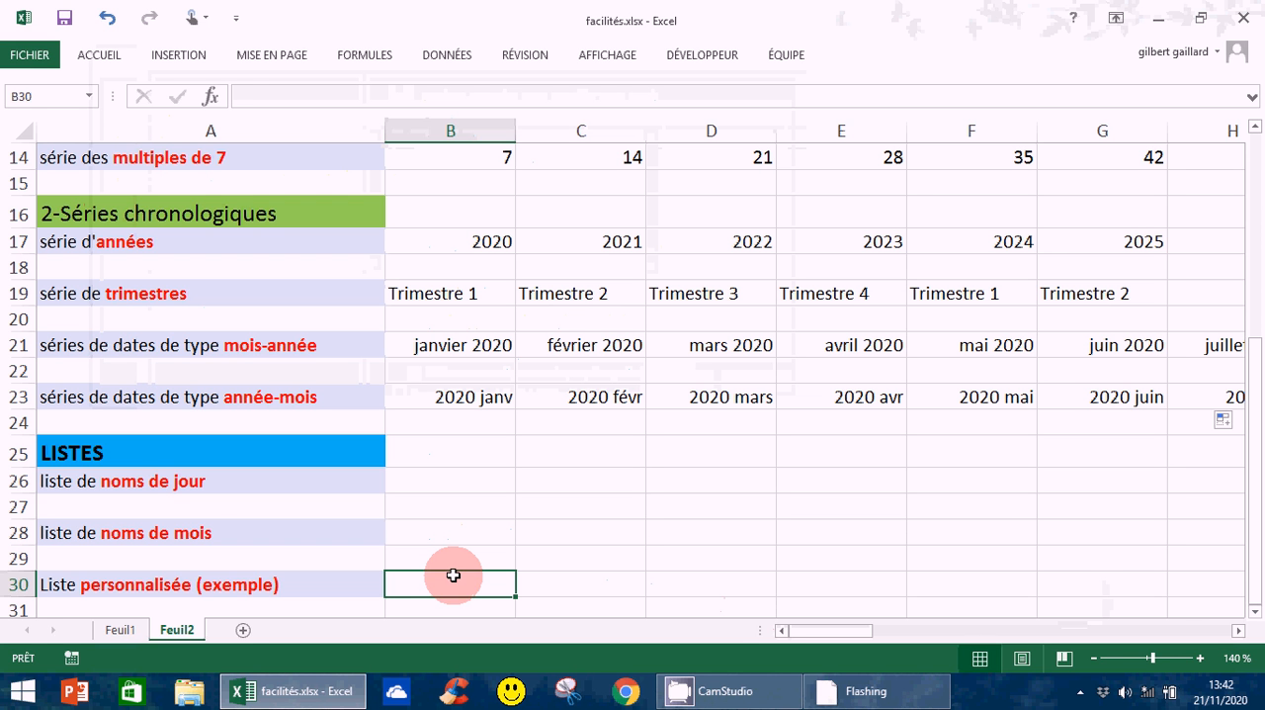
Enter vert in B30 and fill the custom colour list across to G30
{"action": "type", "text": "vert"}
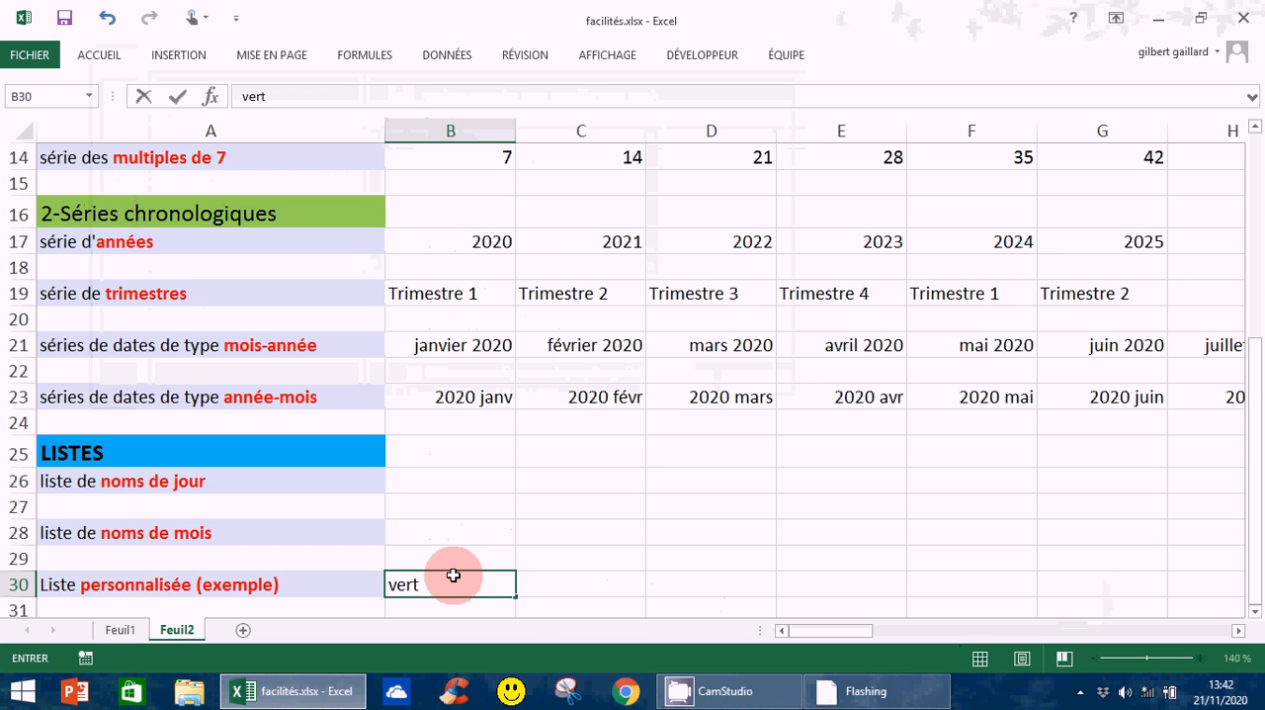
{"action": "key", "text": "Return"}
{"action": "key", "text": "Up"}
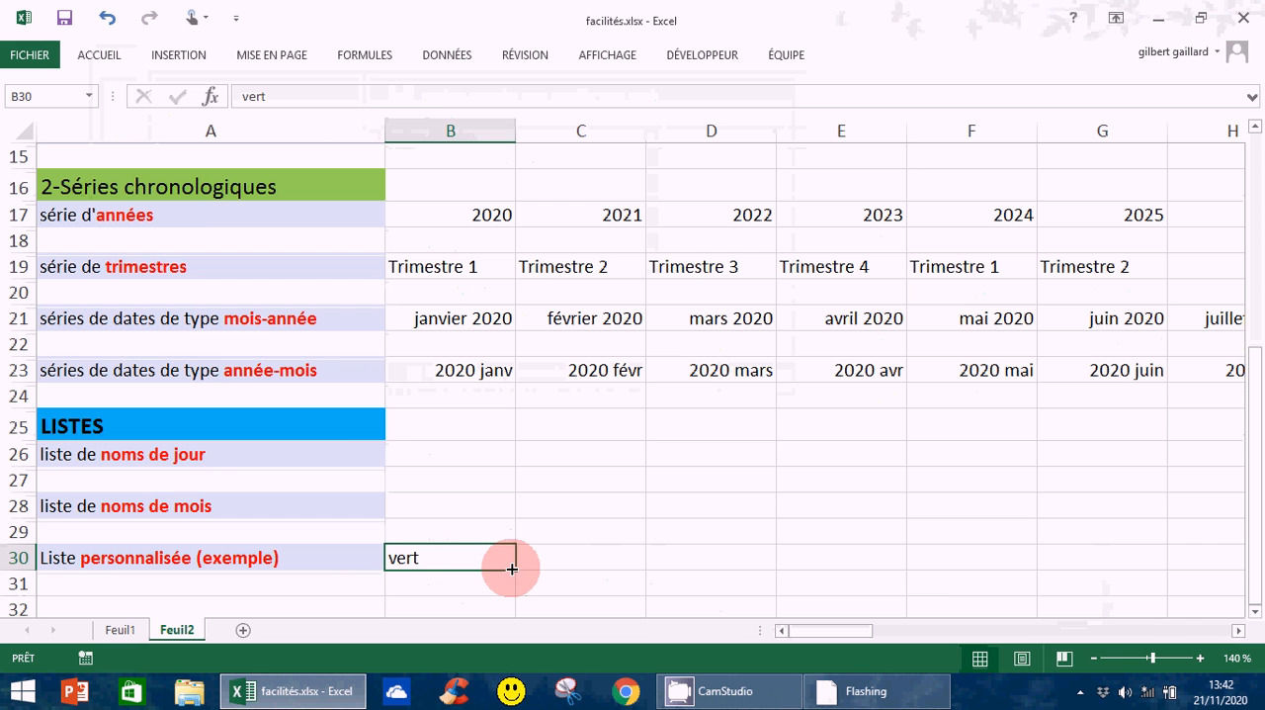
{"action": "left_click_drag", "start_coordinate": [512, 569], "coordinate": [1158, 596]}
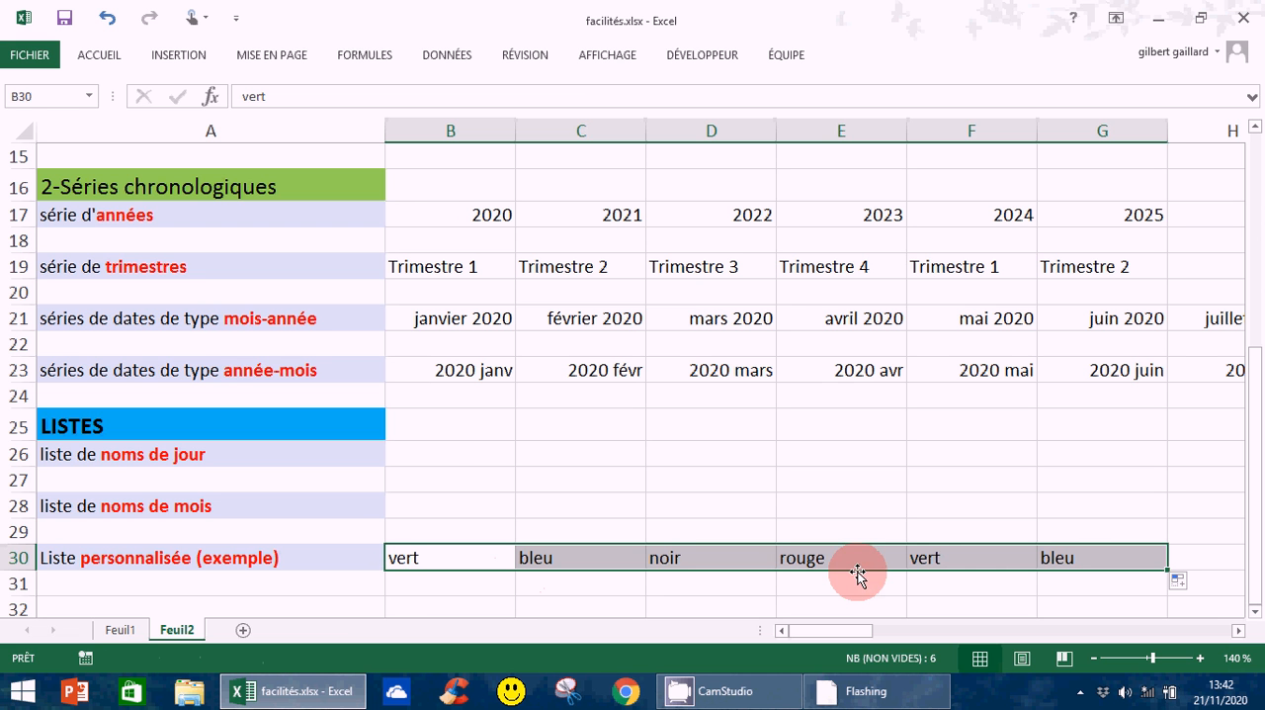
Enter lun in B26 and fill the list of day names across to N26
{"action": "left_click", "coordinate": [437, 457]}
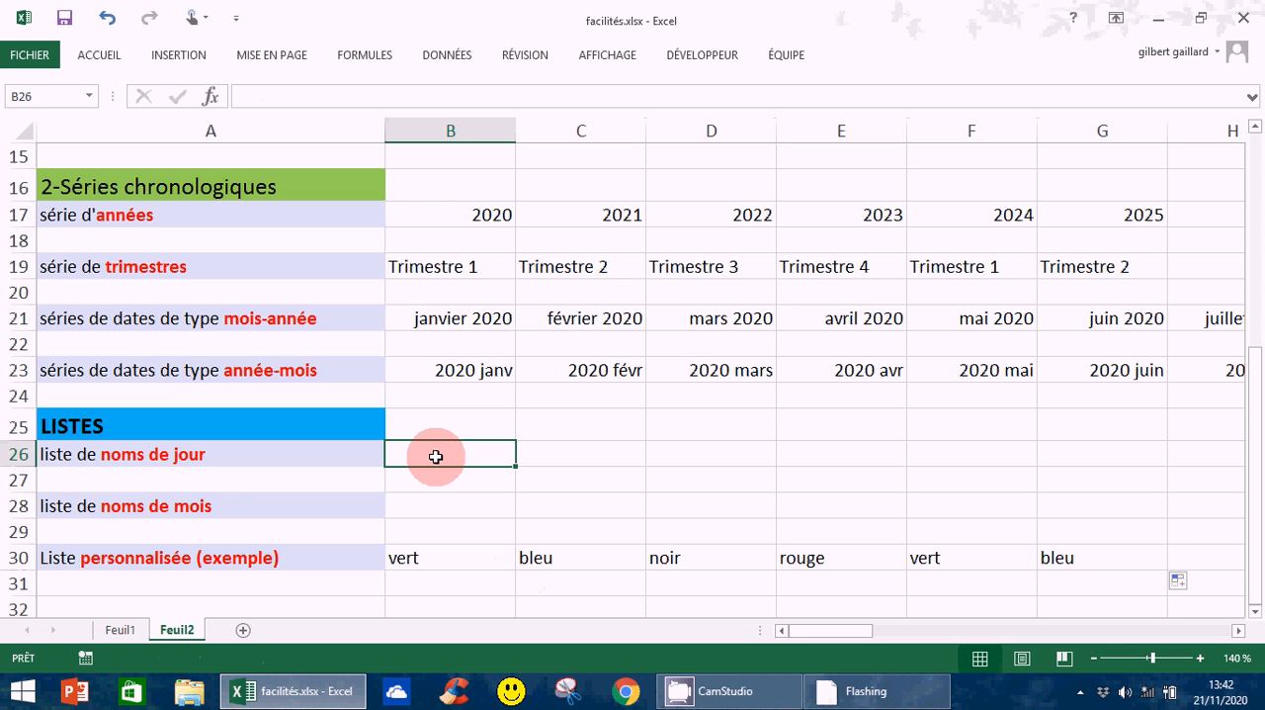
{"action": "type", "text": "lun"}
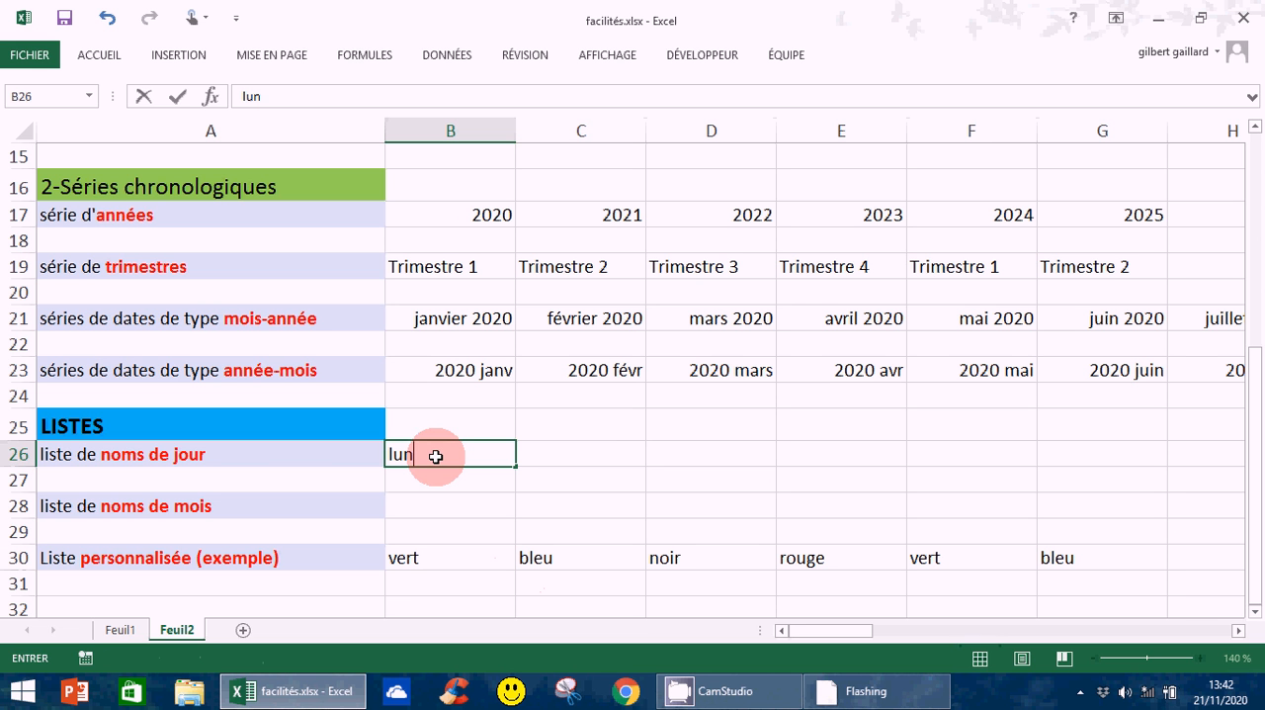
{"action": "left_click", "coordinate": [435, 457]}
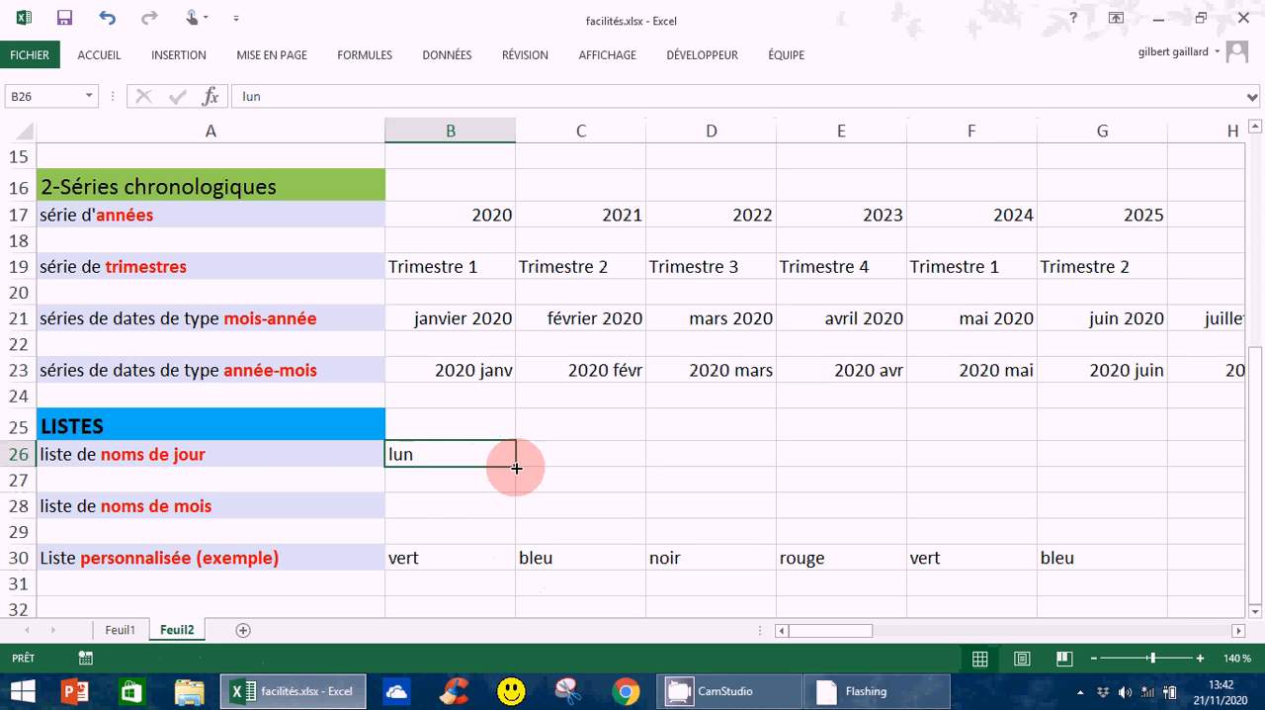
{"action": "left_click_drag", "start_coordinate": [516, 468], "coordinate": [969, 462]}
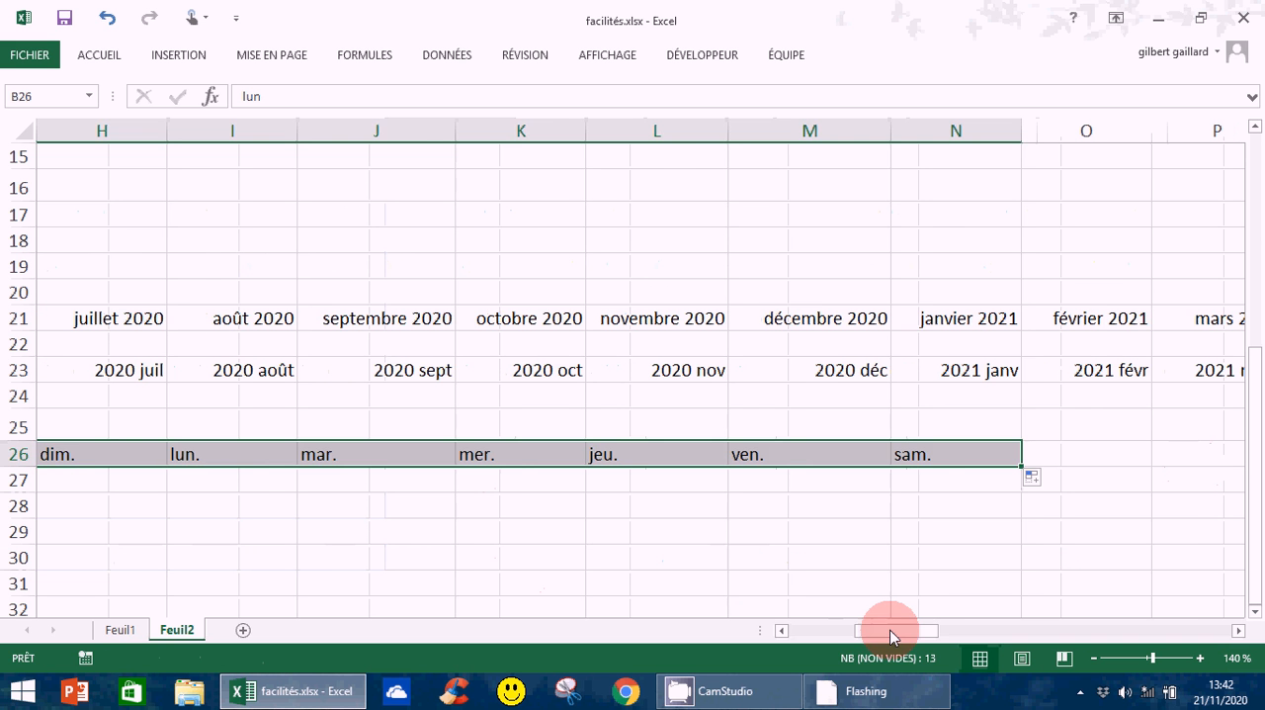
{"action": "left_click_drag", "start_coordinate": [890, 635], "coordinate": [832, 636]}
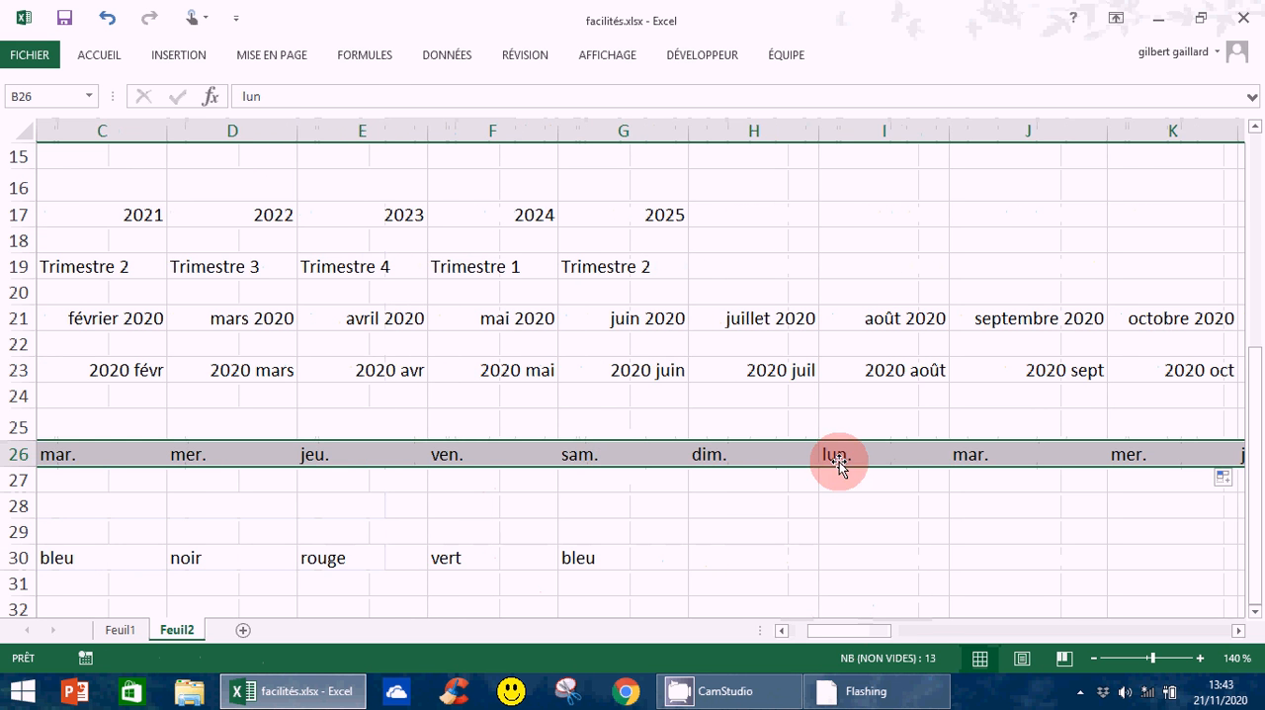
{"action": "left_click_drag", "start_coordinate": [870, 637], "coordinate": [848, 637]}
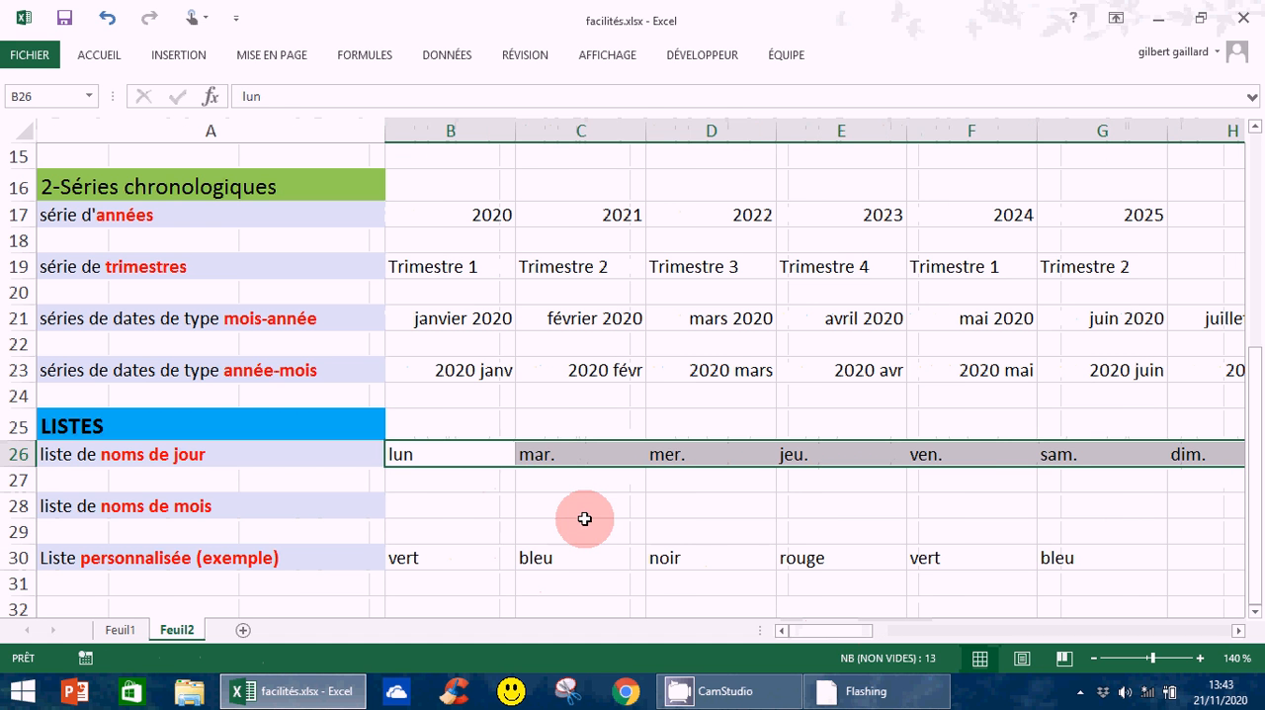
Enter septembre in B28 and fill the list of month names across to W28
{"action": "left_click", "coordinate": [450, 499]}
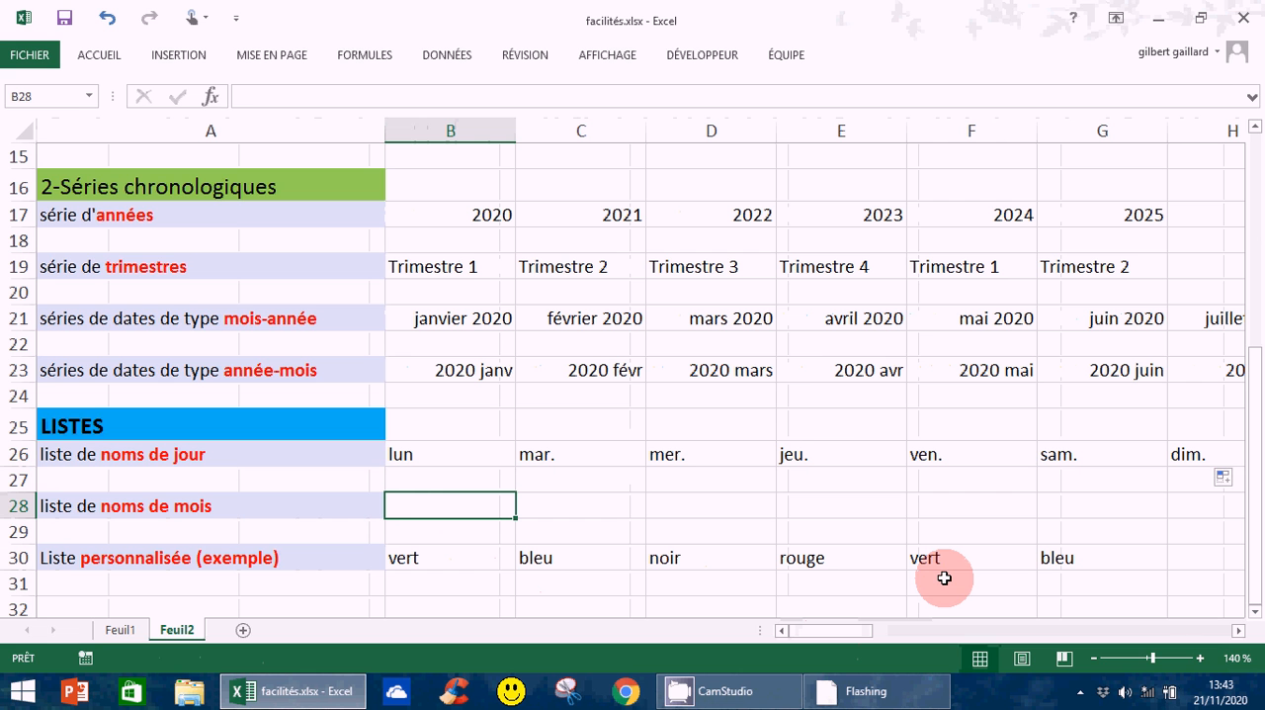
{"action": "type", "text": "s"}
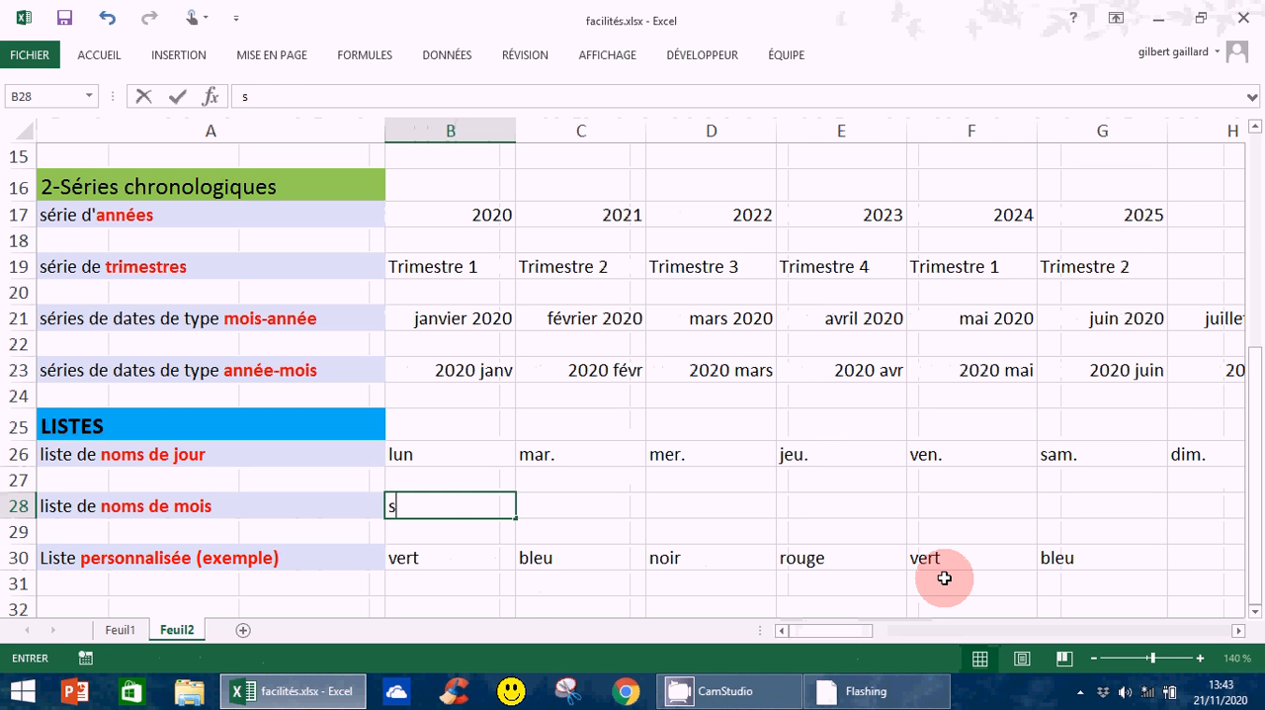
{"action": "type", "text": "epte"}
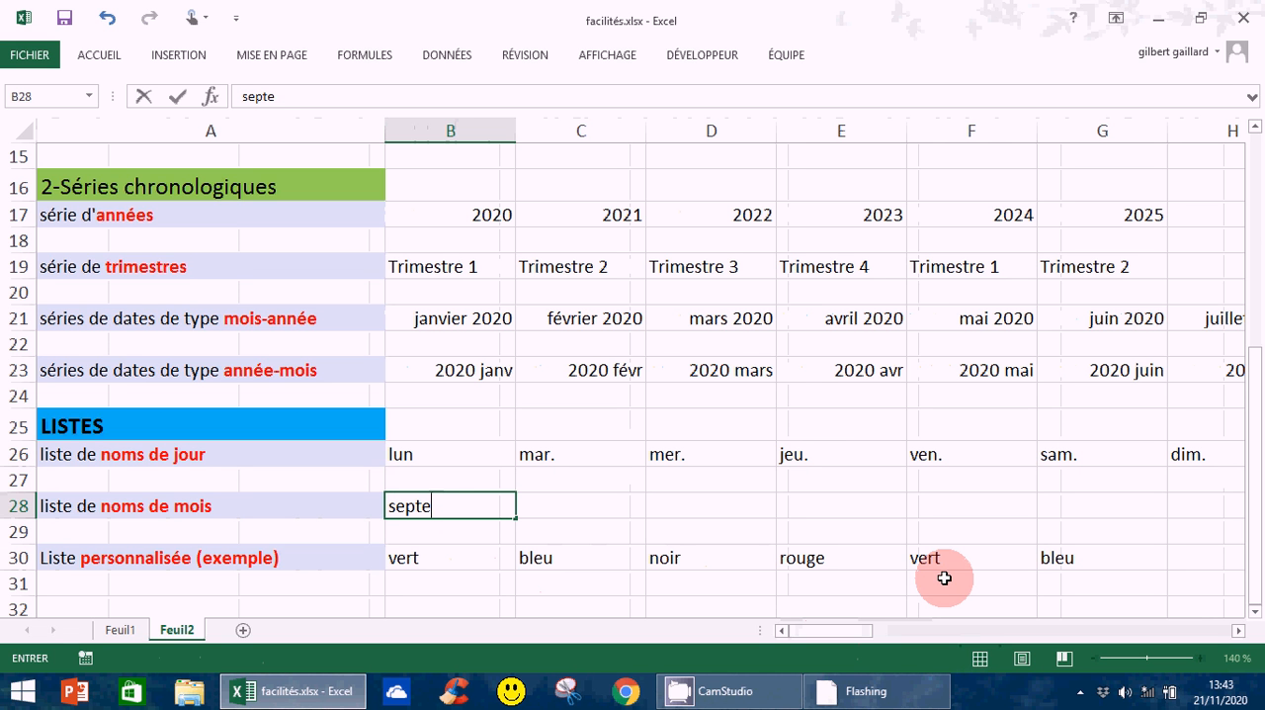
{"action": "type", "text": "mbre"}
{"action": "key", "text": "Return"}
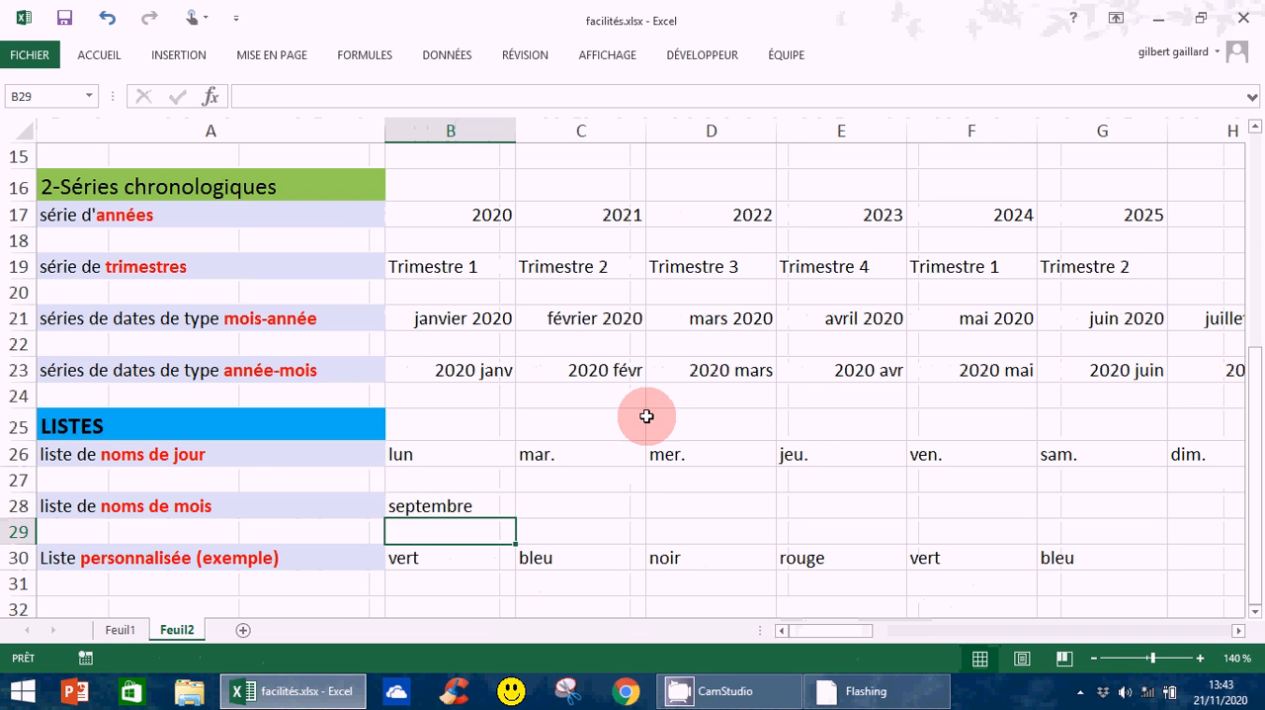
{"action": "left_click", "coordinate": [494, 512]}
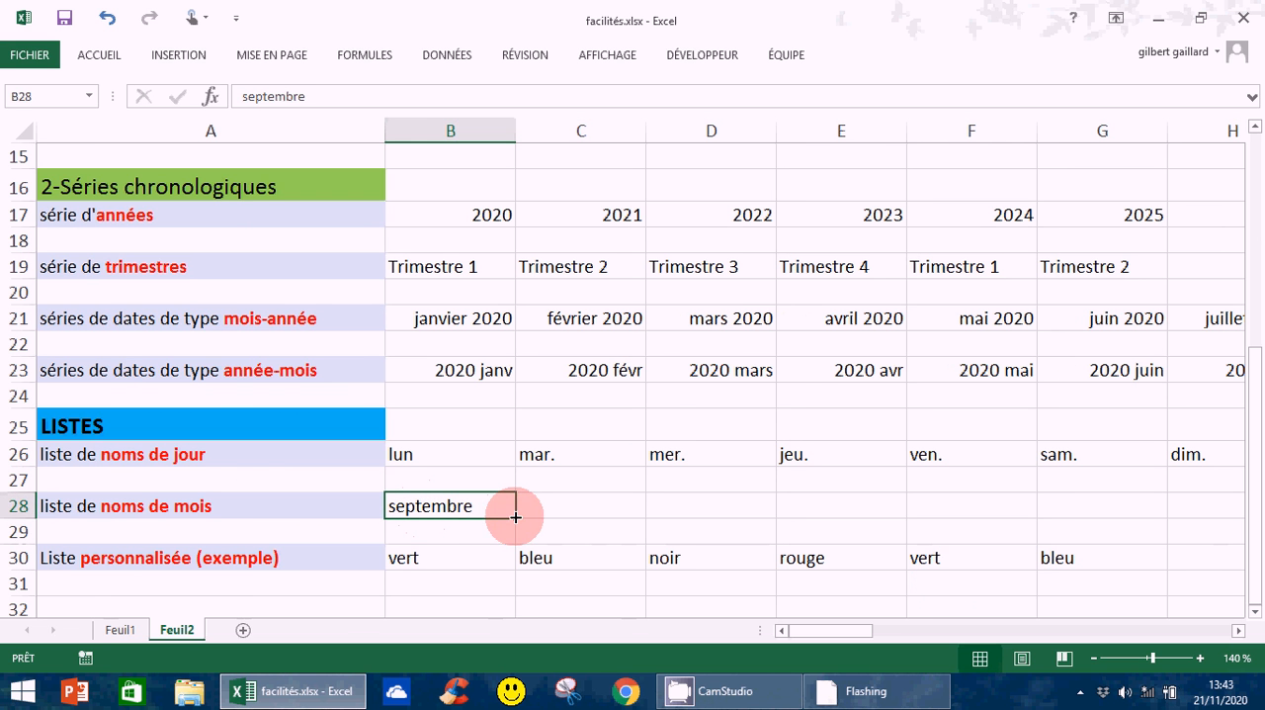
{"action": "left_click_drag", "start_coordinate": [515, 516], "coordinate": [917, 519]}
{"action": "left_click_drag", "start_coordinate": [944, 630], "coordinate": [751, 621]}
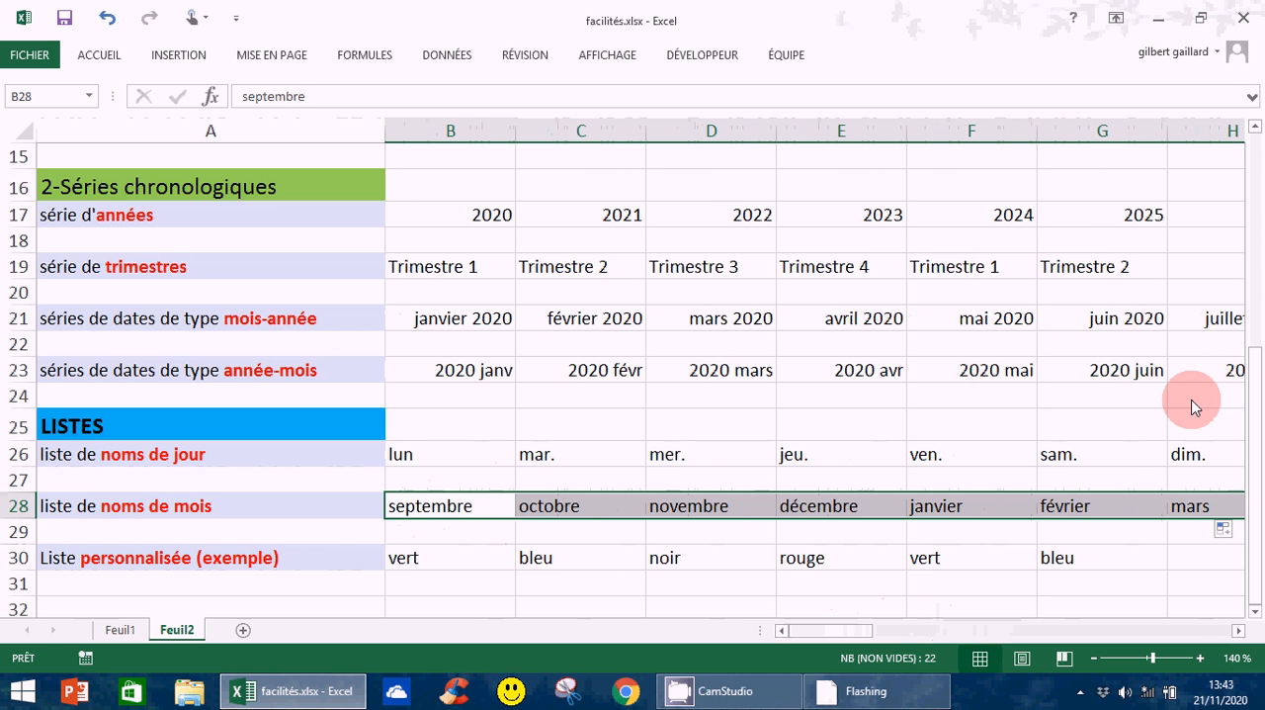